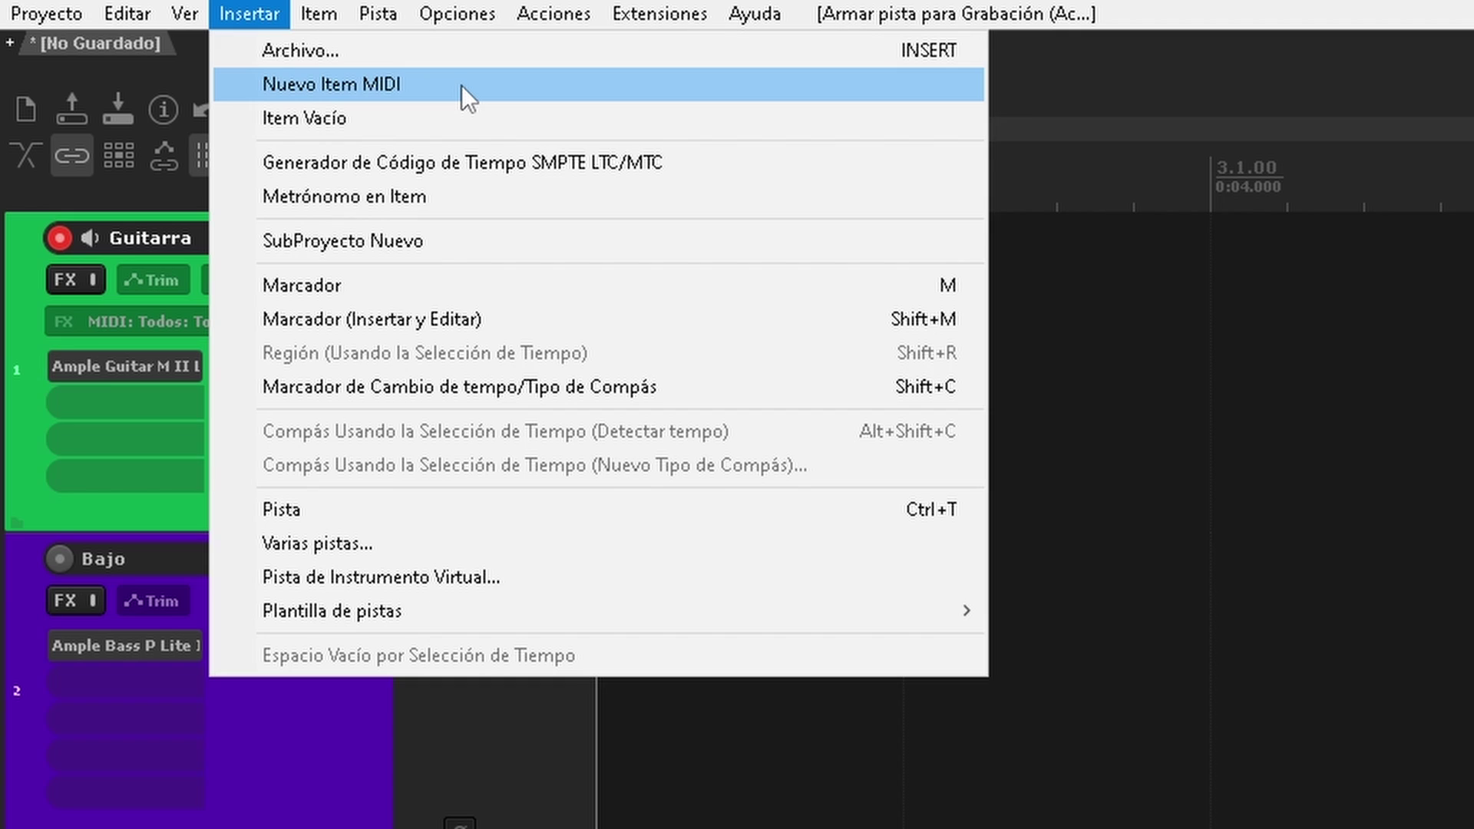
# Step: Insert a new MIDI item on the Guitarra track, extending it to bar 3 in the MIDI editor and to bar 4 in the inline editor
pyautogui.click(462, 85)
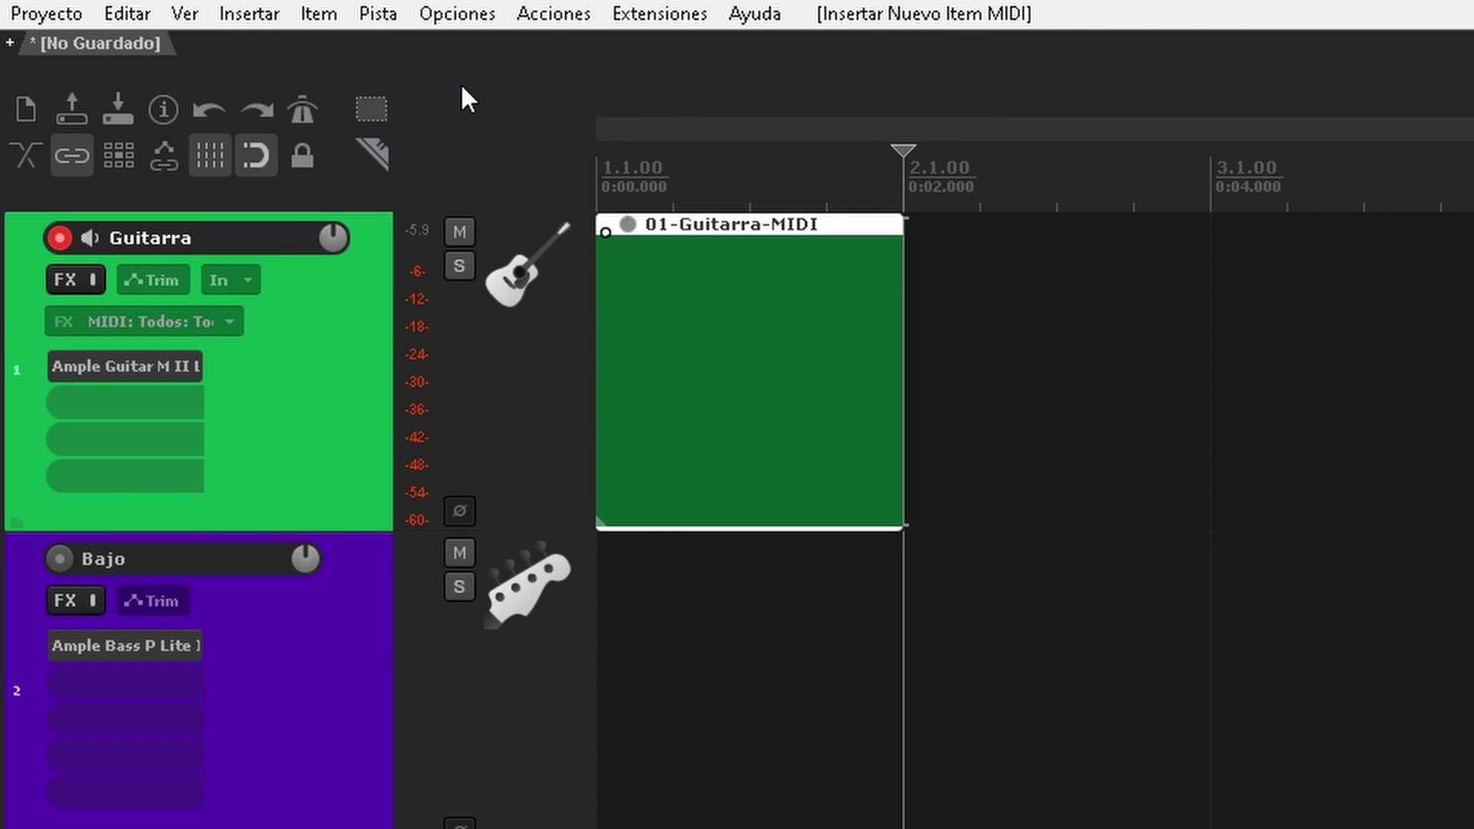
pyautogui.doubleClick(704, 342)
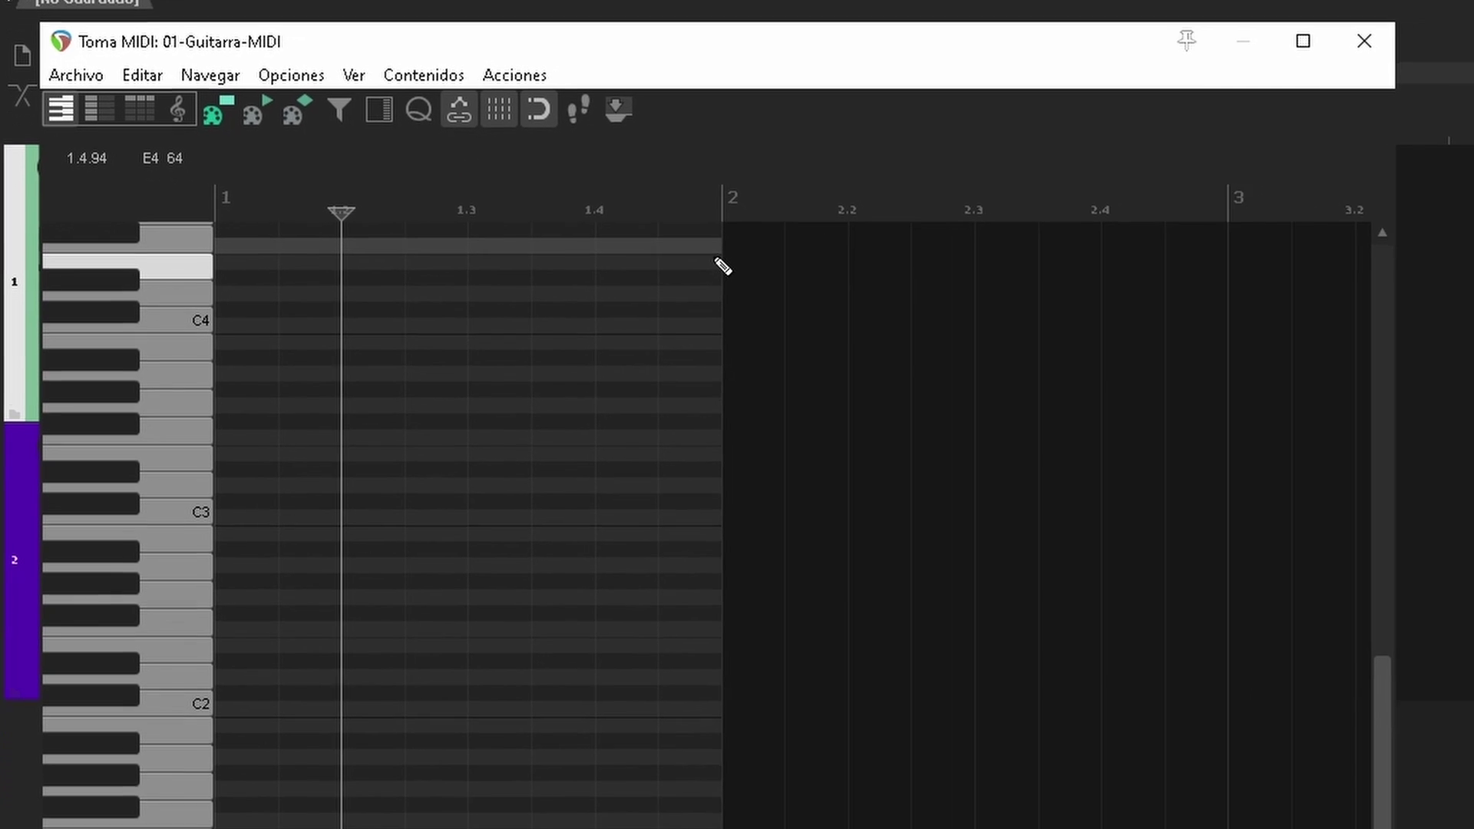
pyautogui.moveTo(712, 253); pyautogui.dragTo(1203, 268)
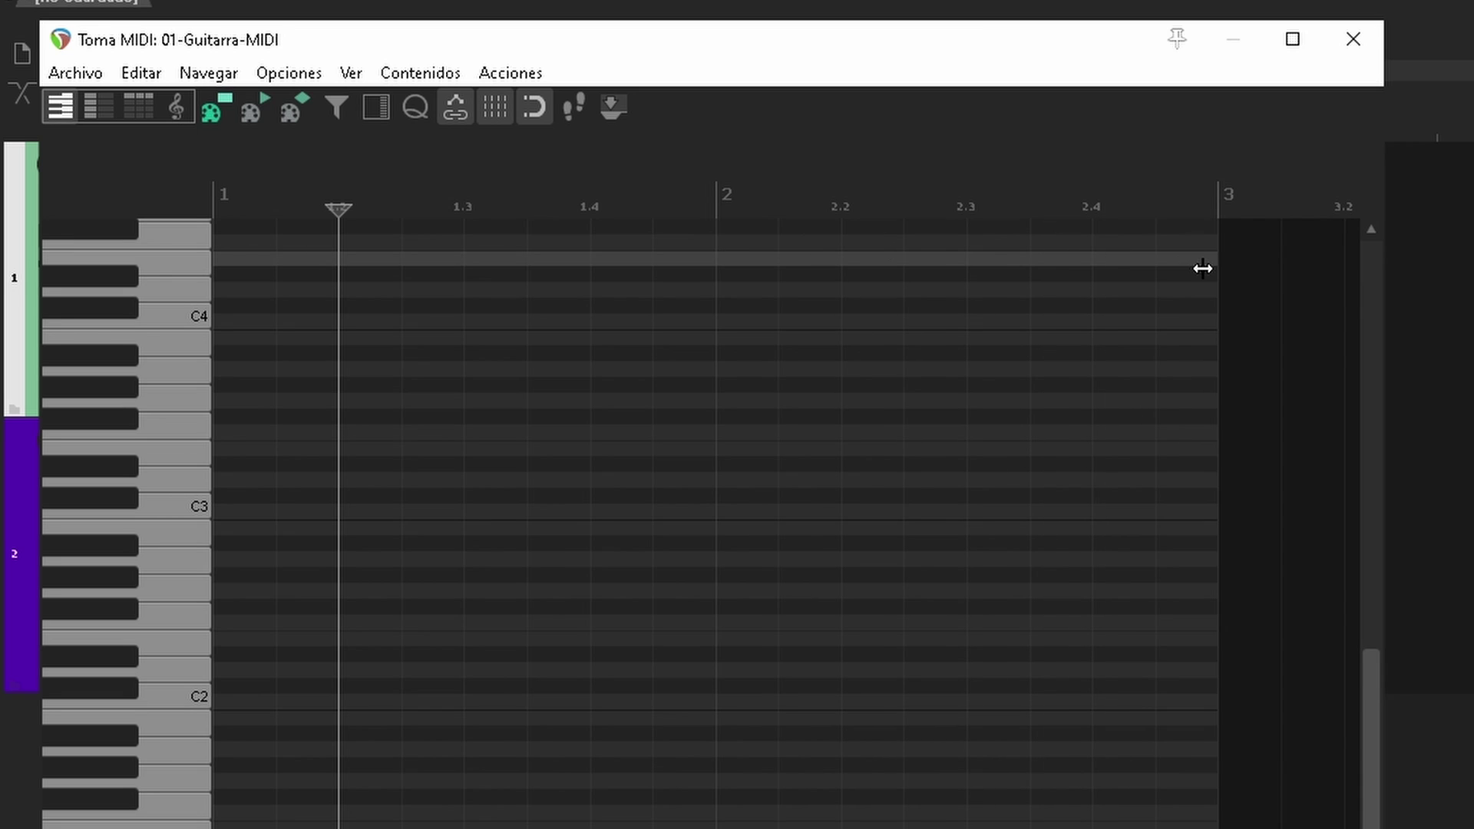
pyautogui.click(1371, 43)
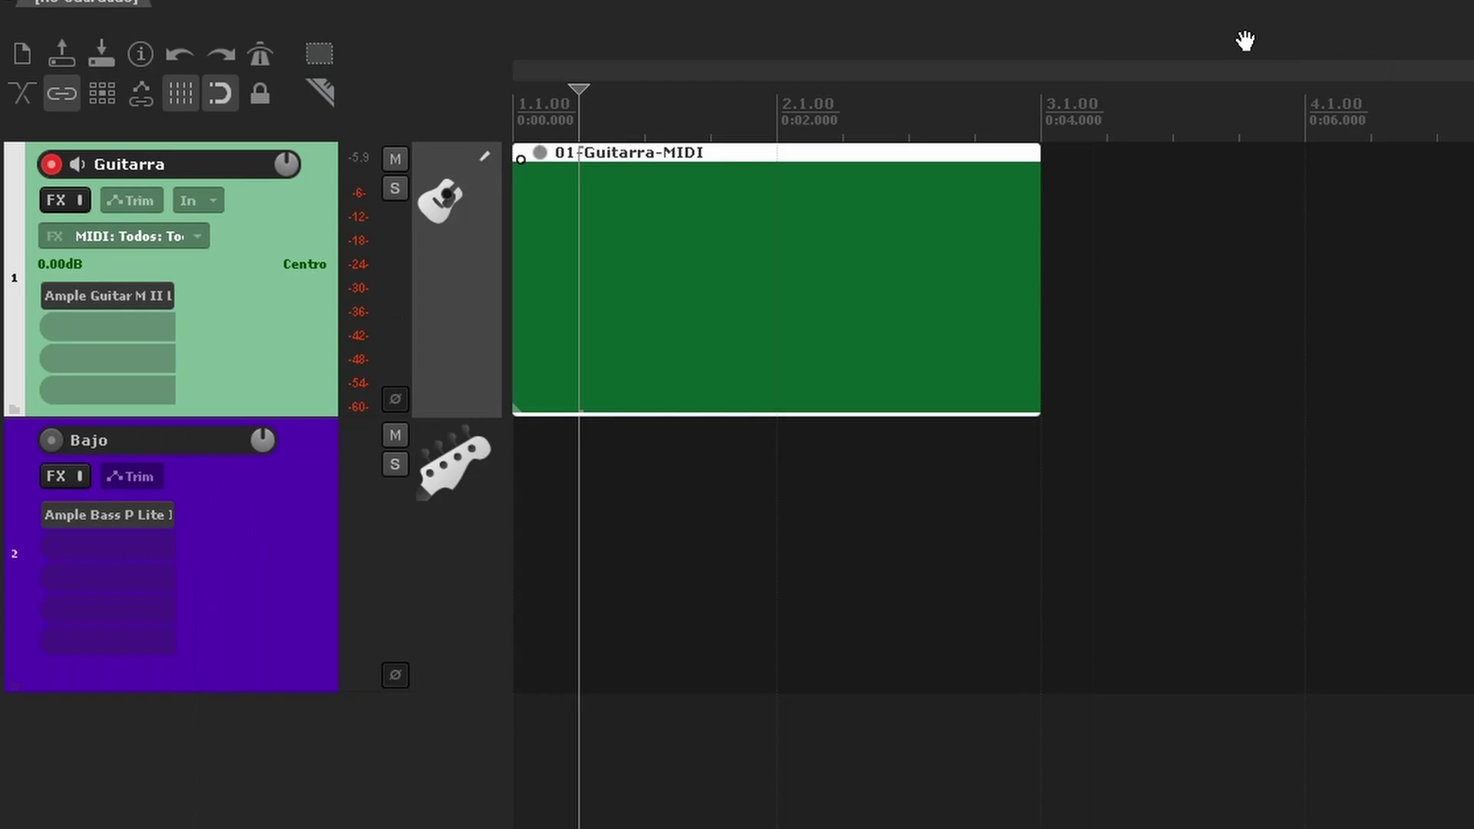
pyautogui.press('e')
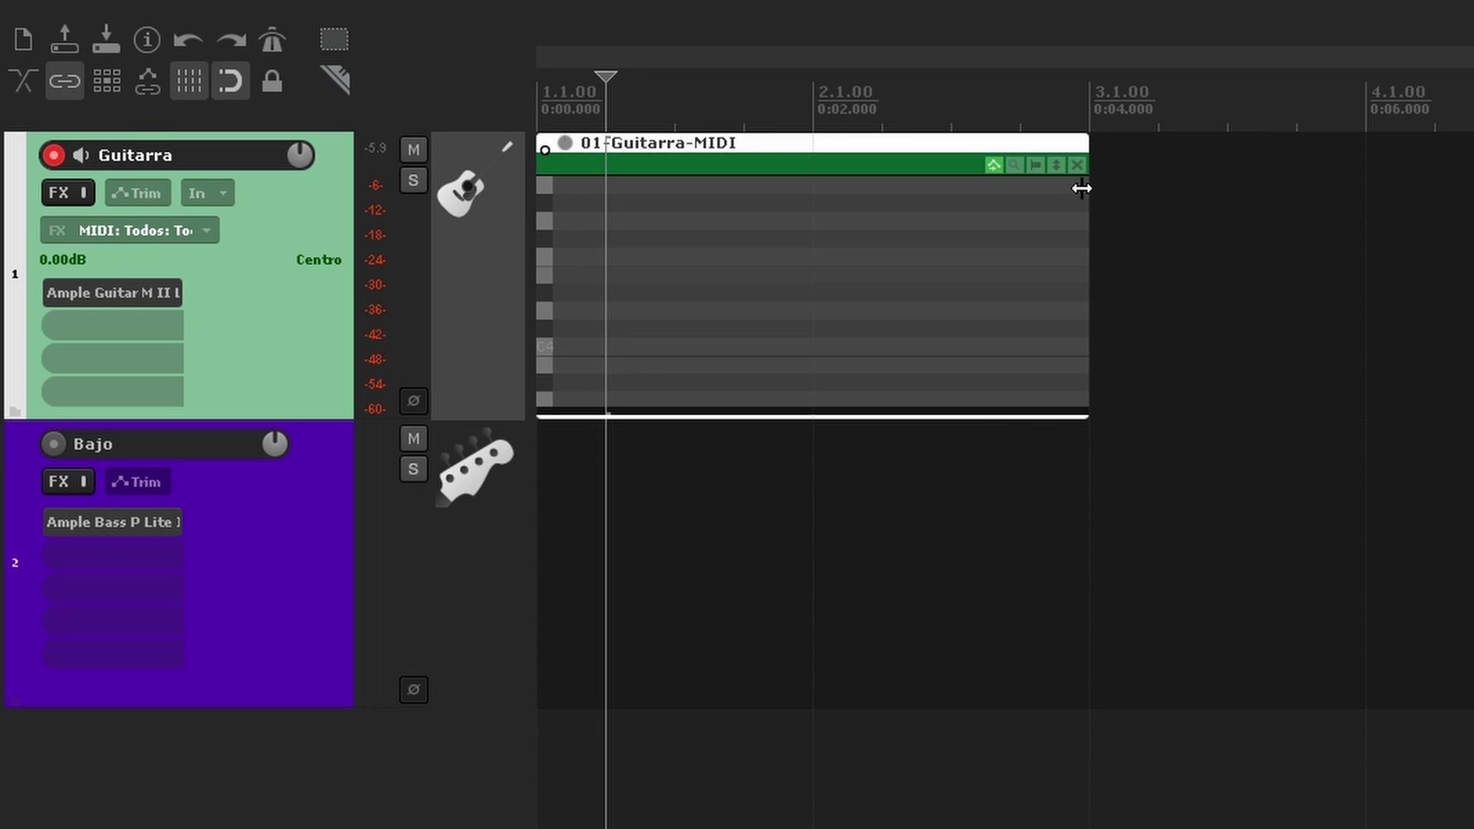
pyautogui.moveTo(1081, 188); pyautogui.dragTo(1365, 188)
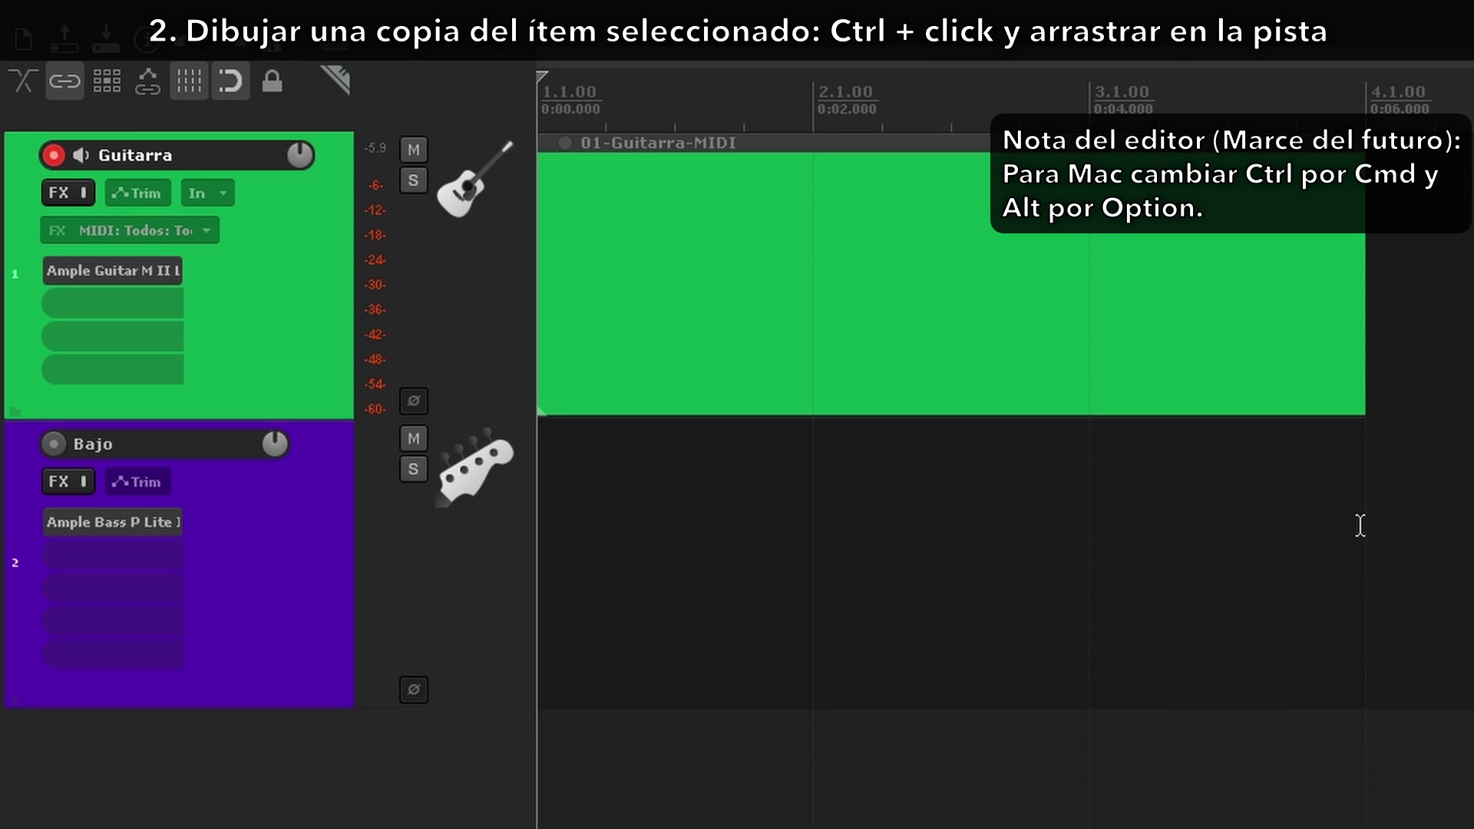
# Step: Draw two MIDI items on the Bajo track: one spanning bars 1 to 4, another ignoring snap from about bar 5 to mid-bar 6
pyautogui.moveTo(1364, 547); pyautogui.dragTo(449, 568)
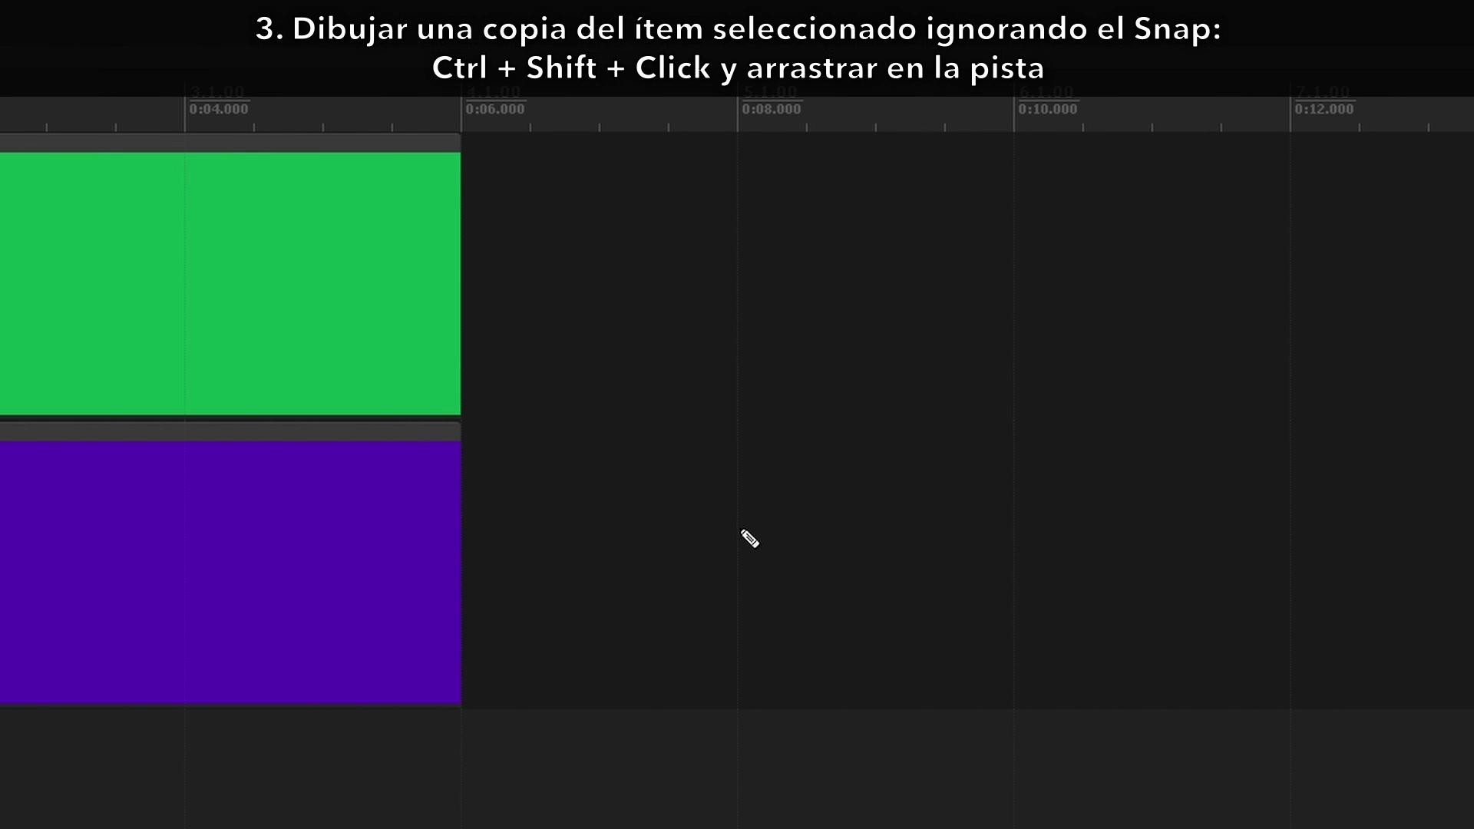
pyautogui.moveTo(743, 539); pyautogui.dragTo(1223, 553)
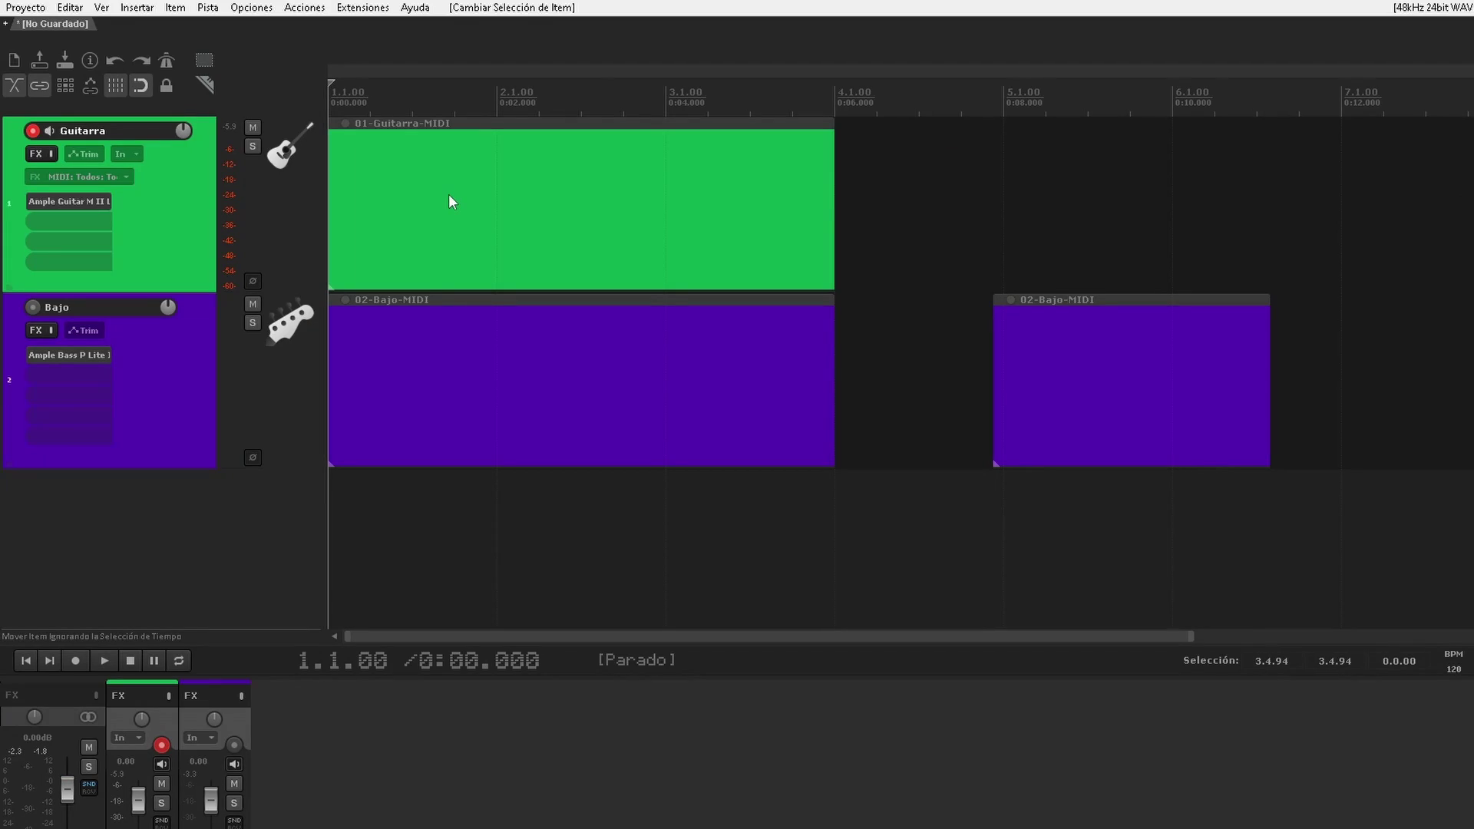
# Step: Try moving the Guitarra item along its track to a later position
pyautogui.moveTo(449, 201); pyautogui.dragTo(384, 206)
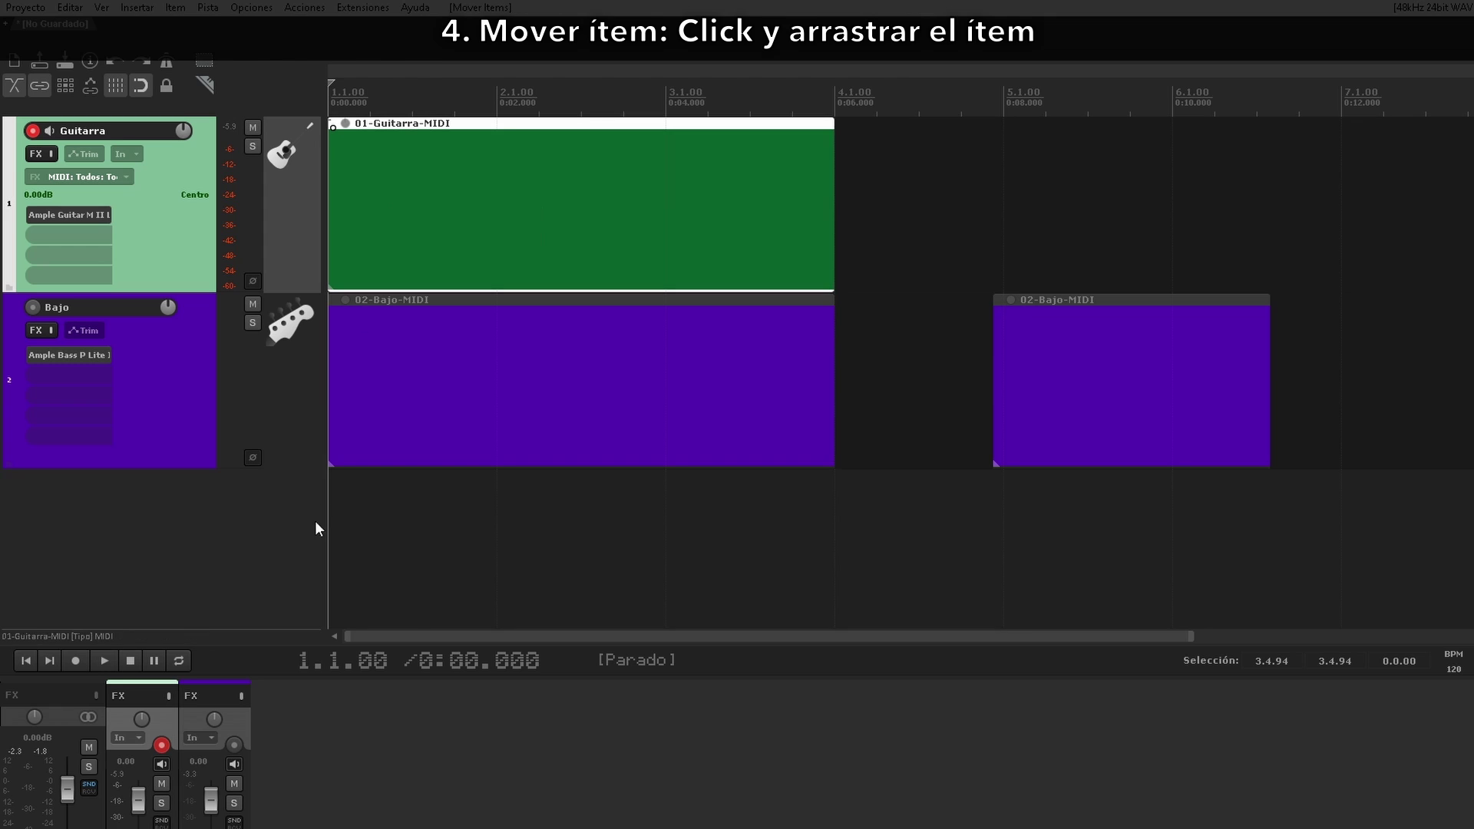
pyautogui.click(392, 221)
pyautogui.moveTo(392, 222); pyautogui.dragTo(1016, 223)
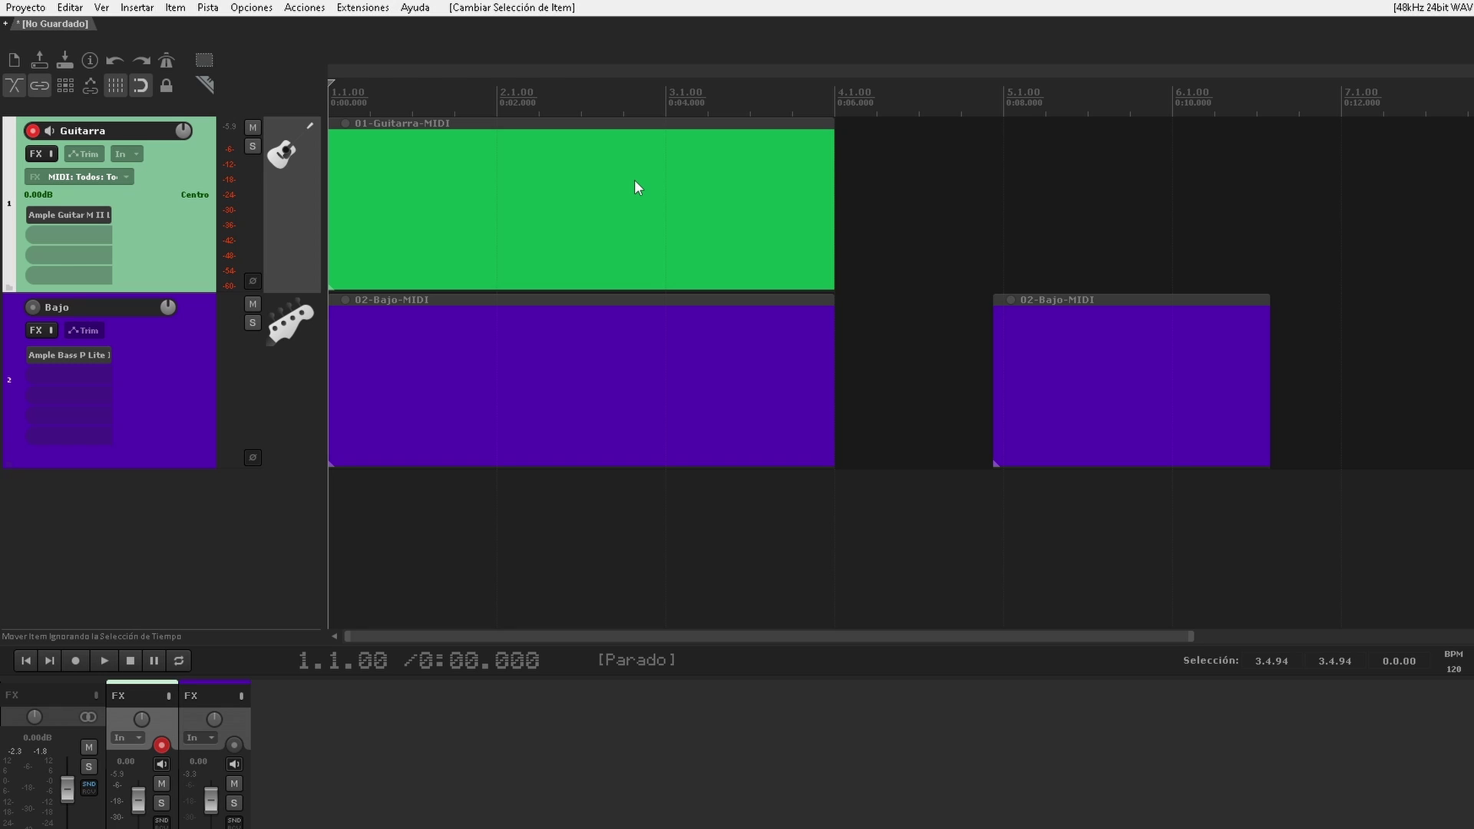
# Step: Copy the Guitarra item along its track so the copy starts partway through bar 4, off the grid
pyautogui.moveTo(460, 180); pyautogui.dragTo(1033, 172)
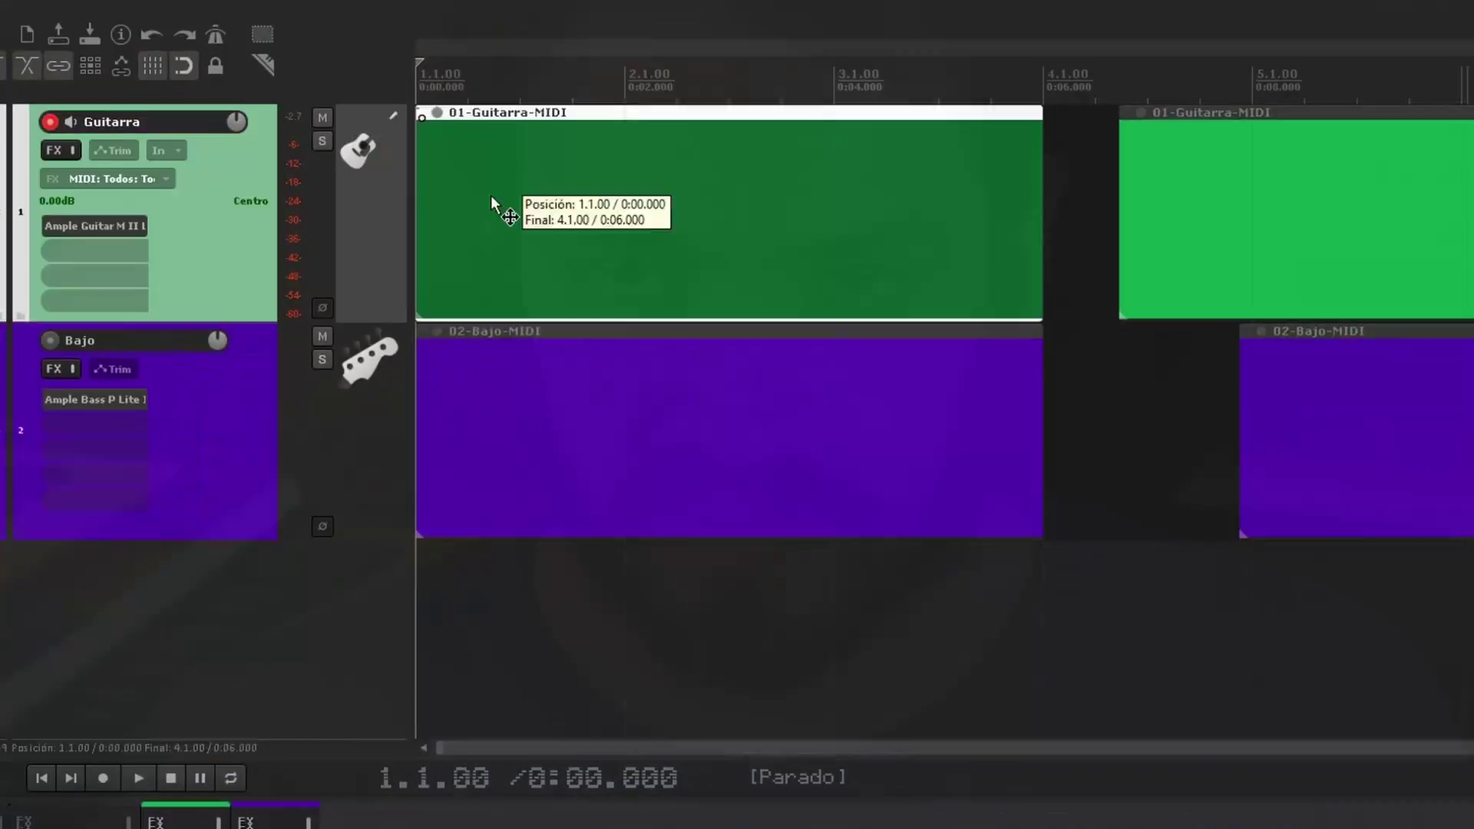
# Step: In the first Guitarra item, draw a C4 note filling bar 1 and insert half-beat A#3, G#3 and G3 notes from bar 2
pyautogui.doubleClick(494, 208)
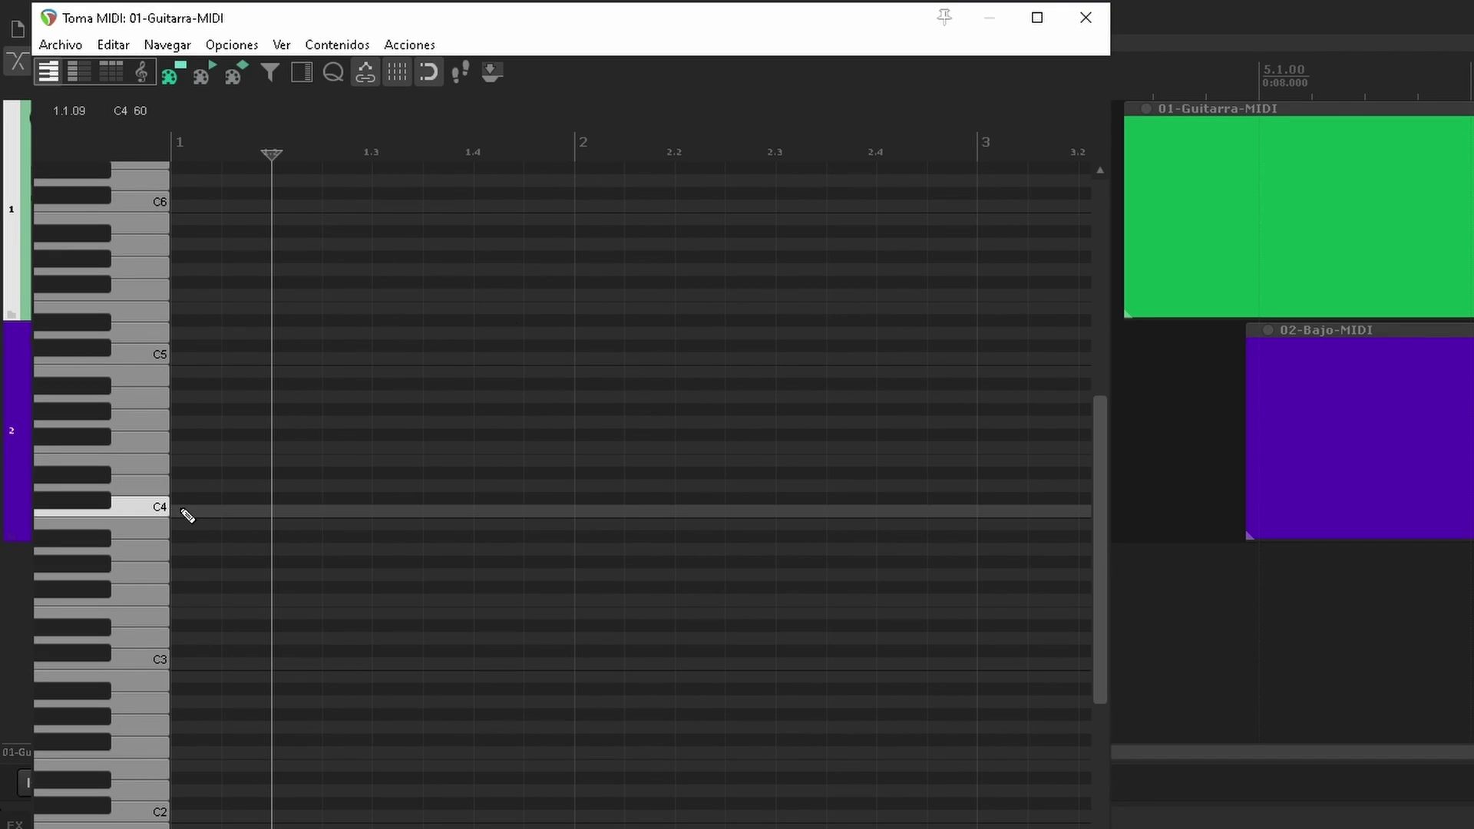
pyautogui.moveTo(188, 516); pyautogui.dragTo(546, 517)
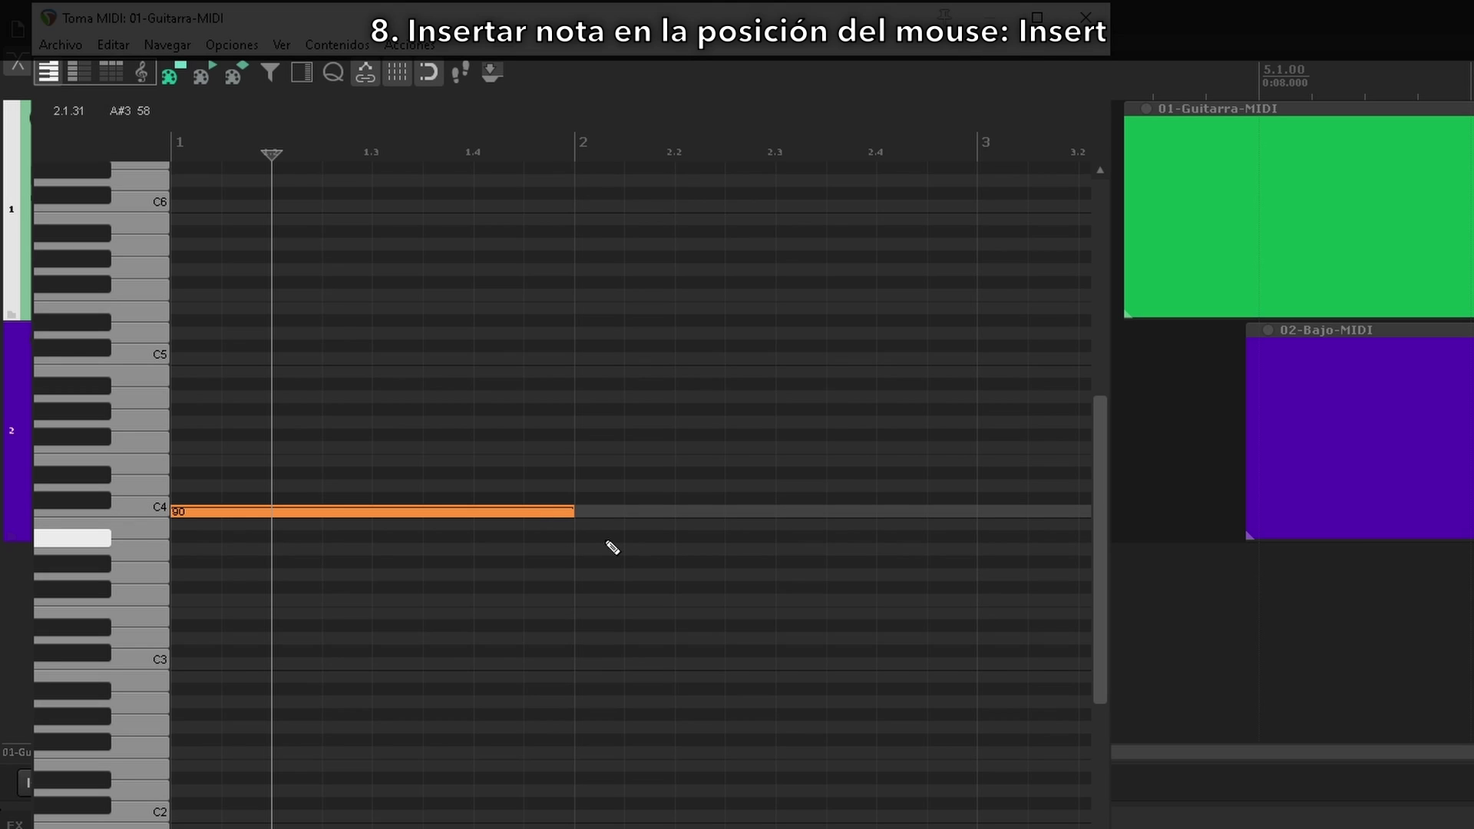
pyautogui.press('Insert')
pyautogui.press('Insert')
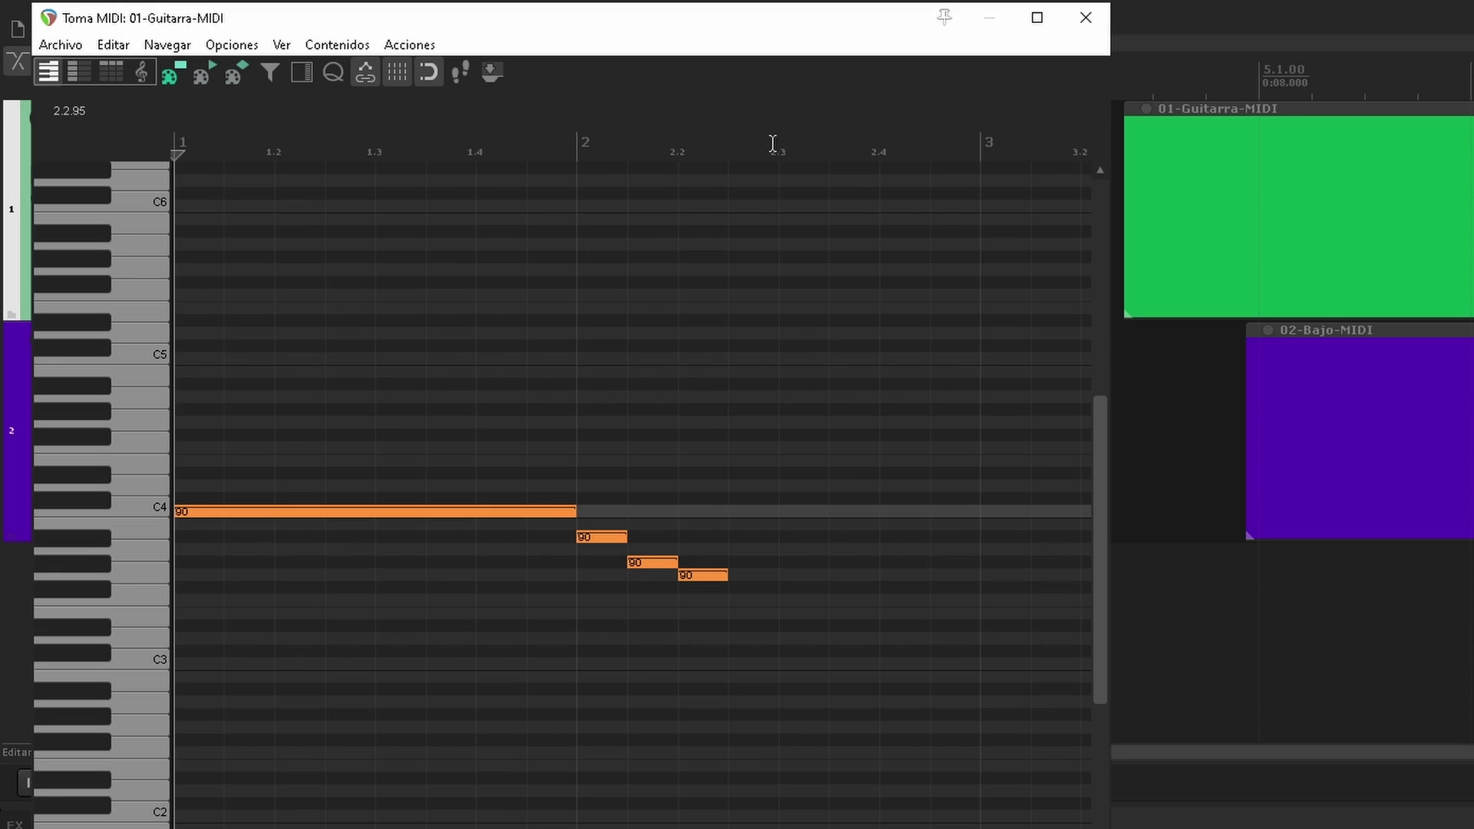
# Step: Insert a half-beat C4 note with the edit cursor at 2.3, and lower the pitch cursor to G#3
pyautogui.click(774, 143)
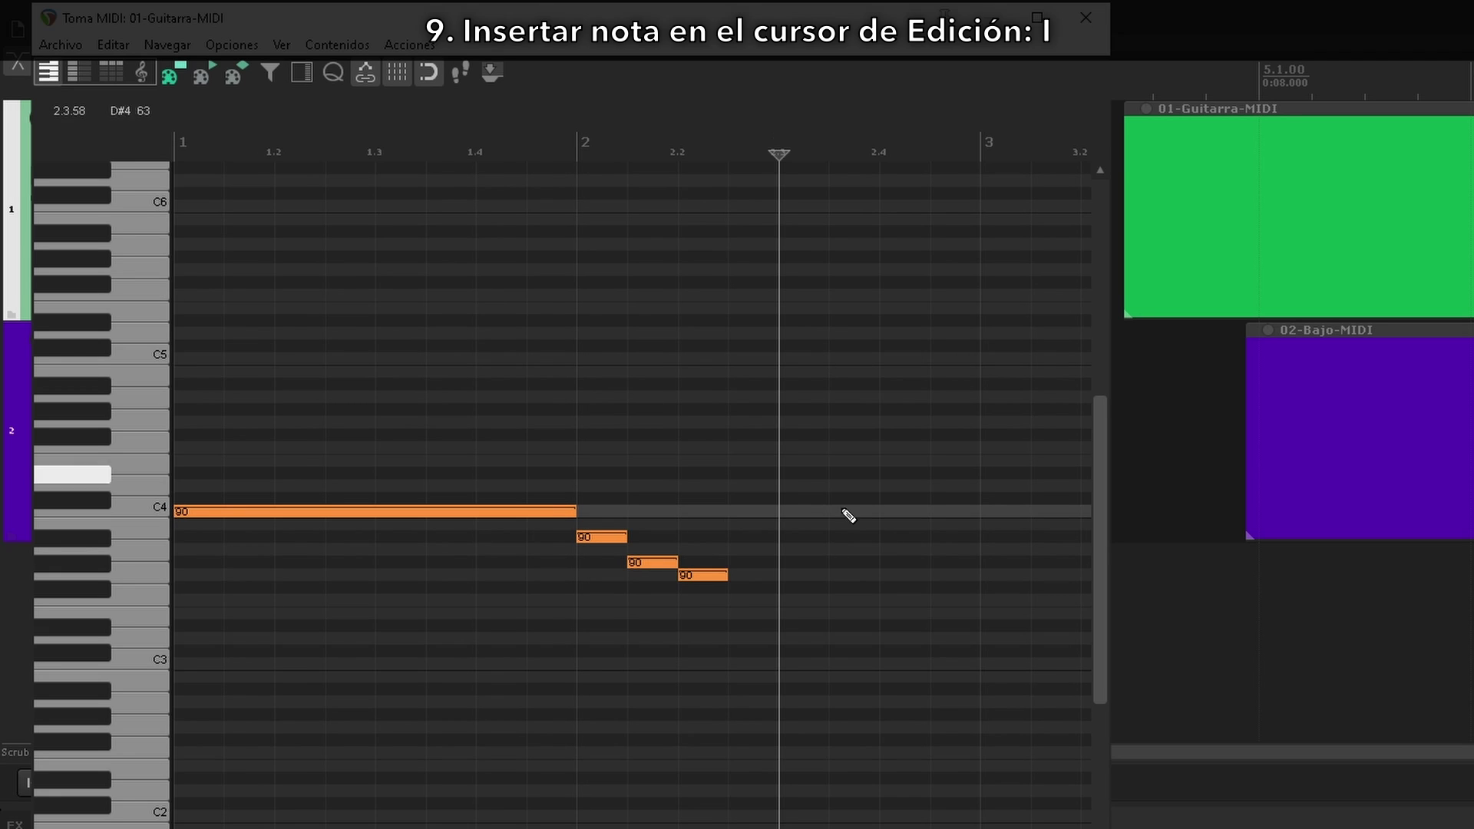
pyautogui.press('i')
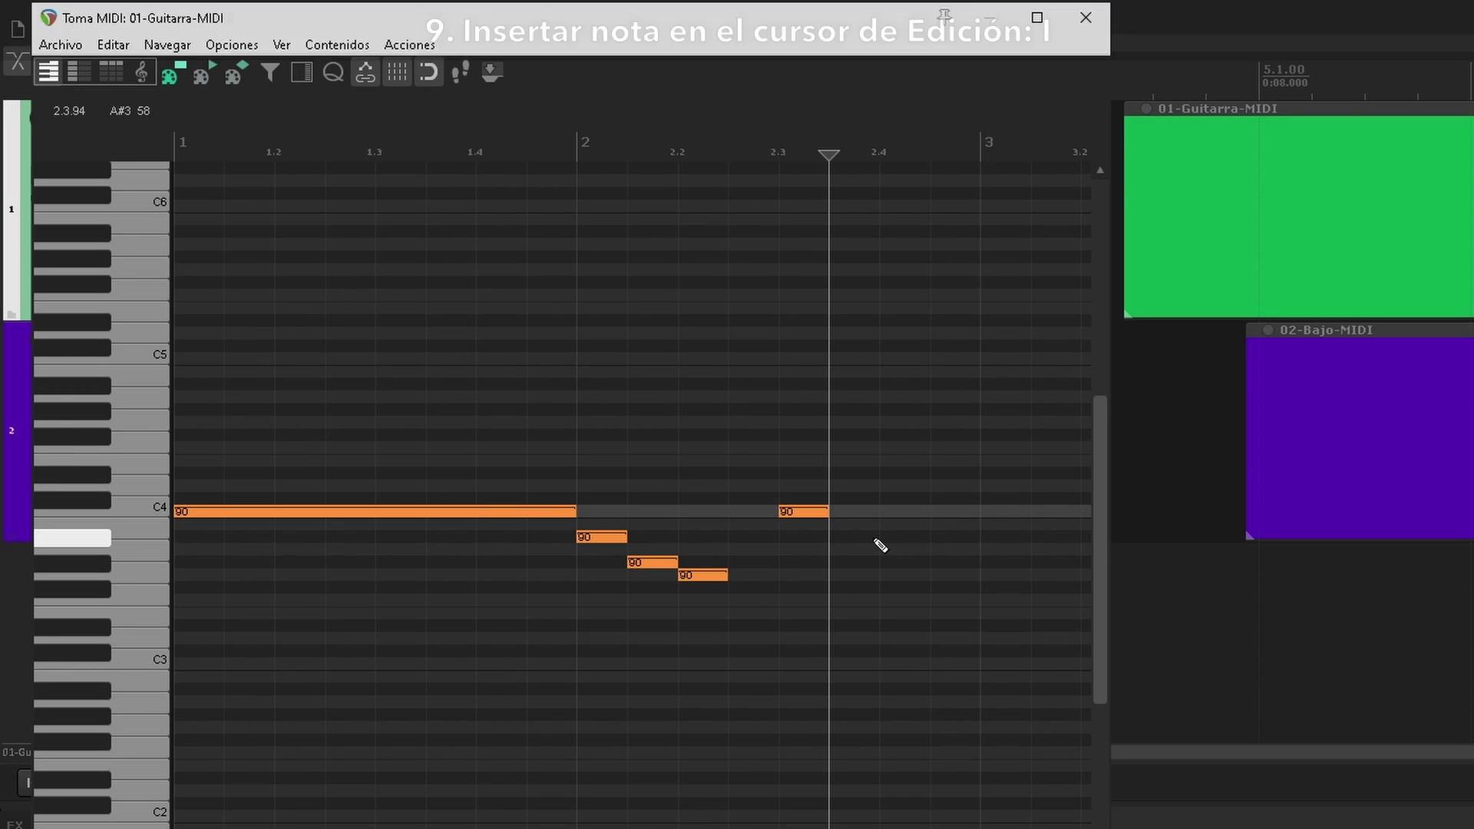
pyautogui.hotkey('shift', 'Up')
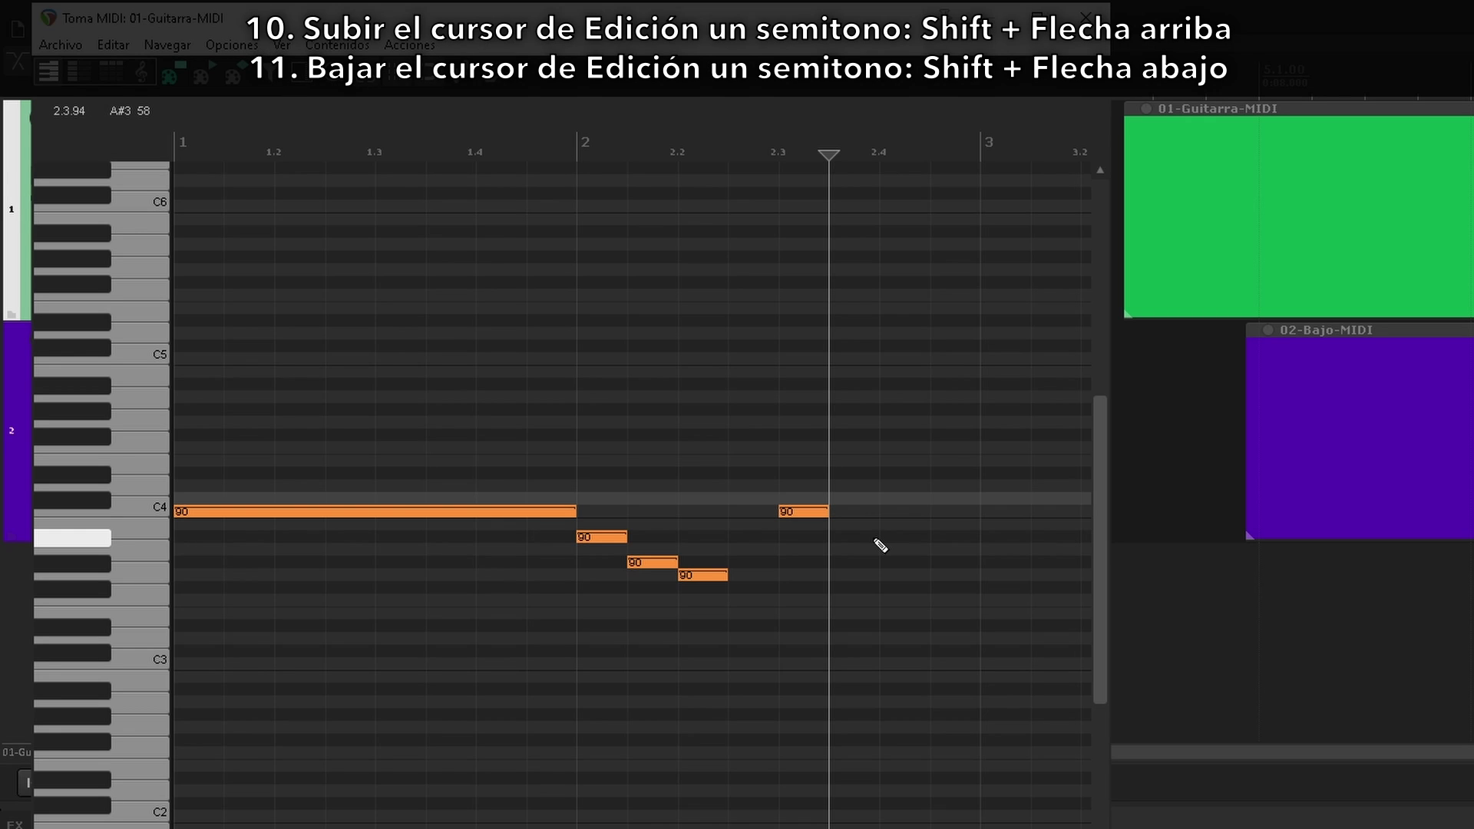
pyautogui.hotkey('shift', 'Down')
pyautogui.hotkey('shift', 'Down')
pyautogui.hotkey('shift', 'Down')
pyautogui.hotkey('shift', 'Down')
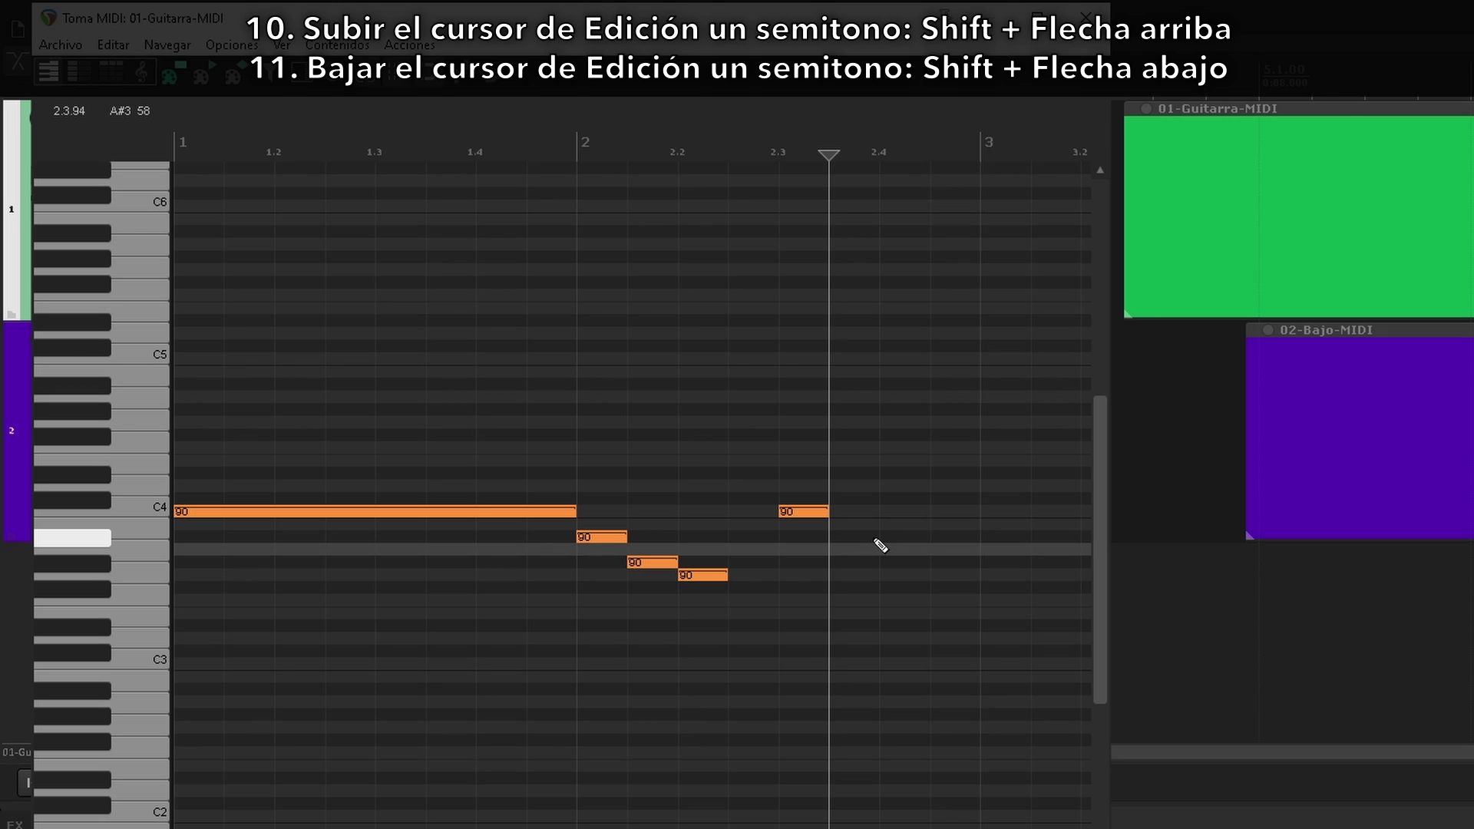
pyautogui.hotkey('shift', 'Down')
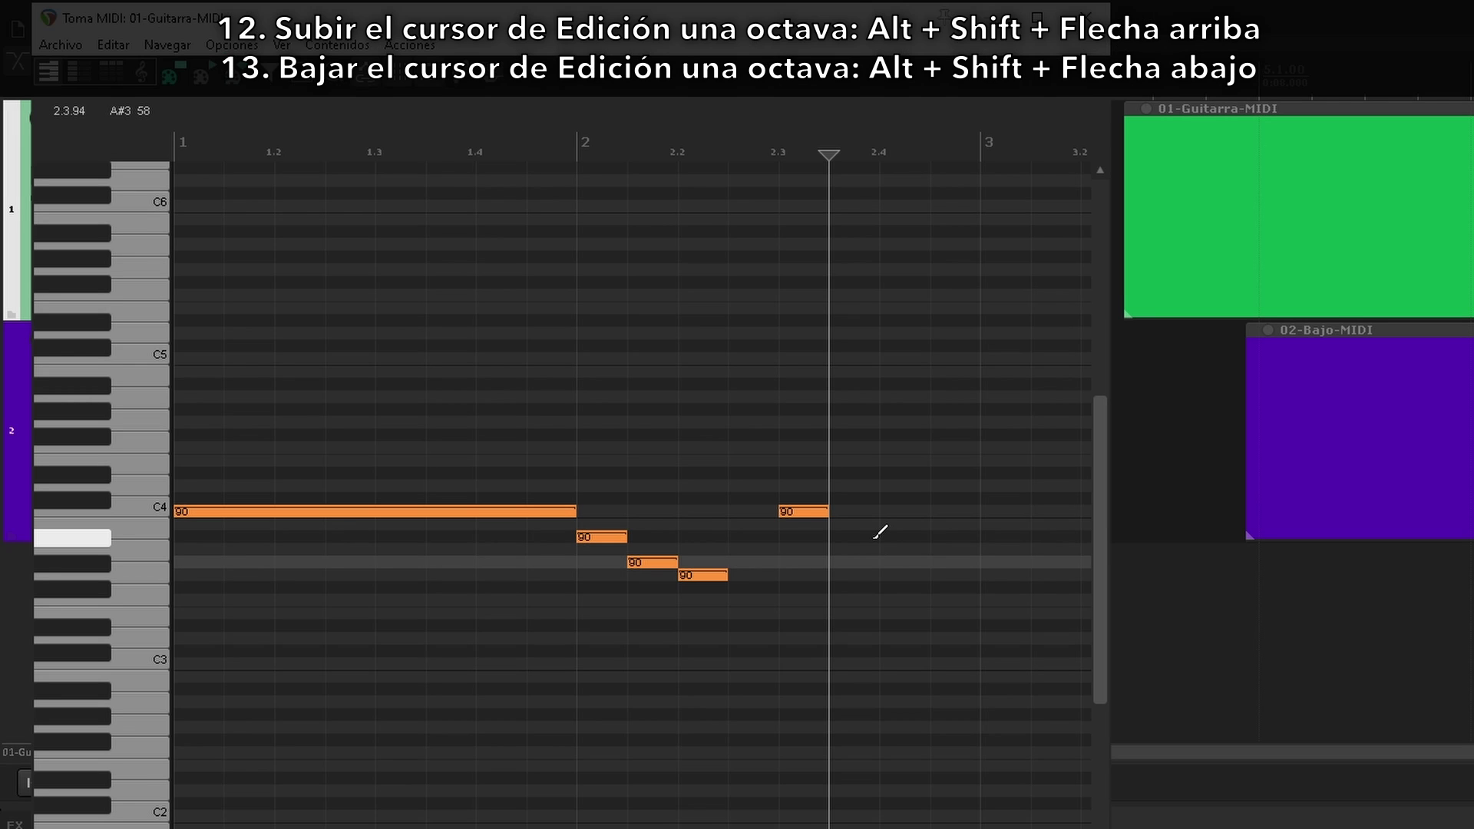
# Step: Shift the pitch cursor up one octave and back down, twice
pyautogui.hotkey('alt', 'shift', 'Up')
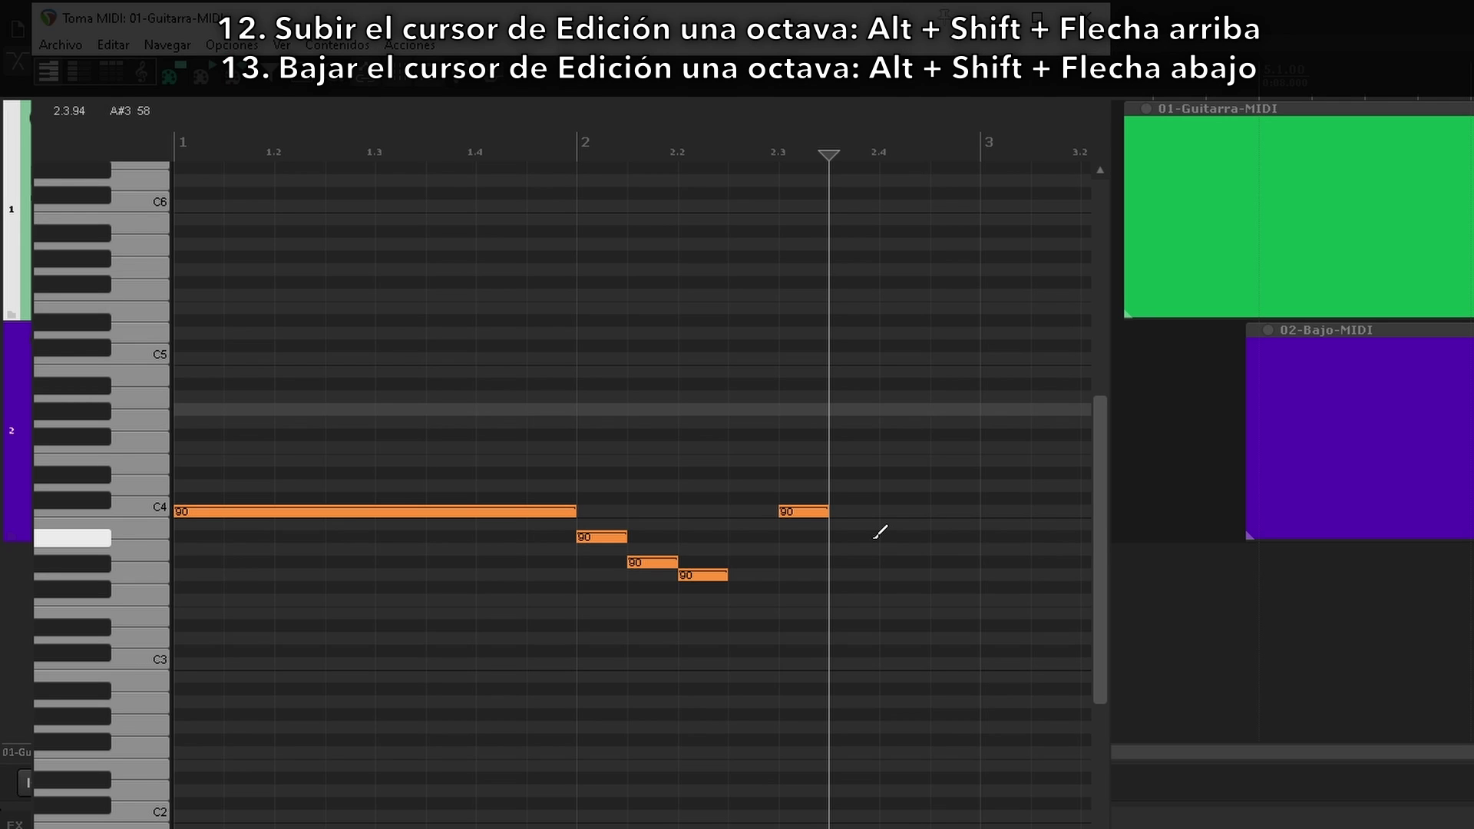
pyautogui.hotkey('alt', 'shift', 'Down')
pyautogui.hotkey('alt', 'shift', 'Up')
pyautogui.hotkey('alt', 'shift', 'Down')
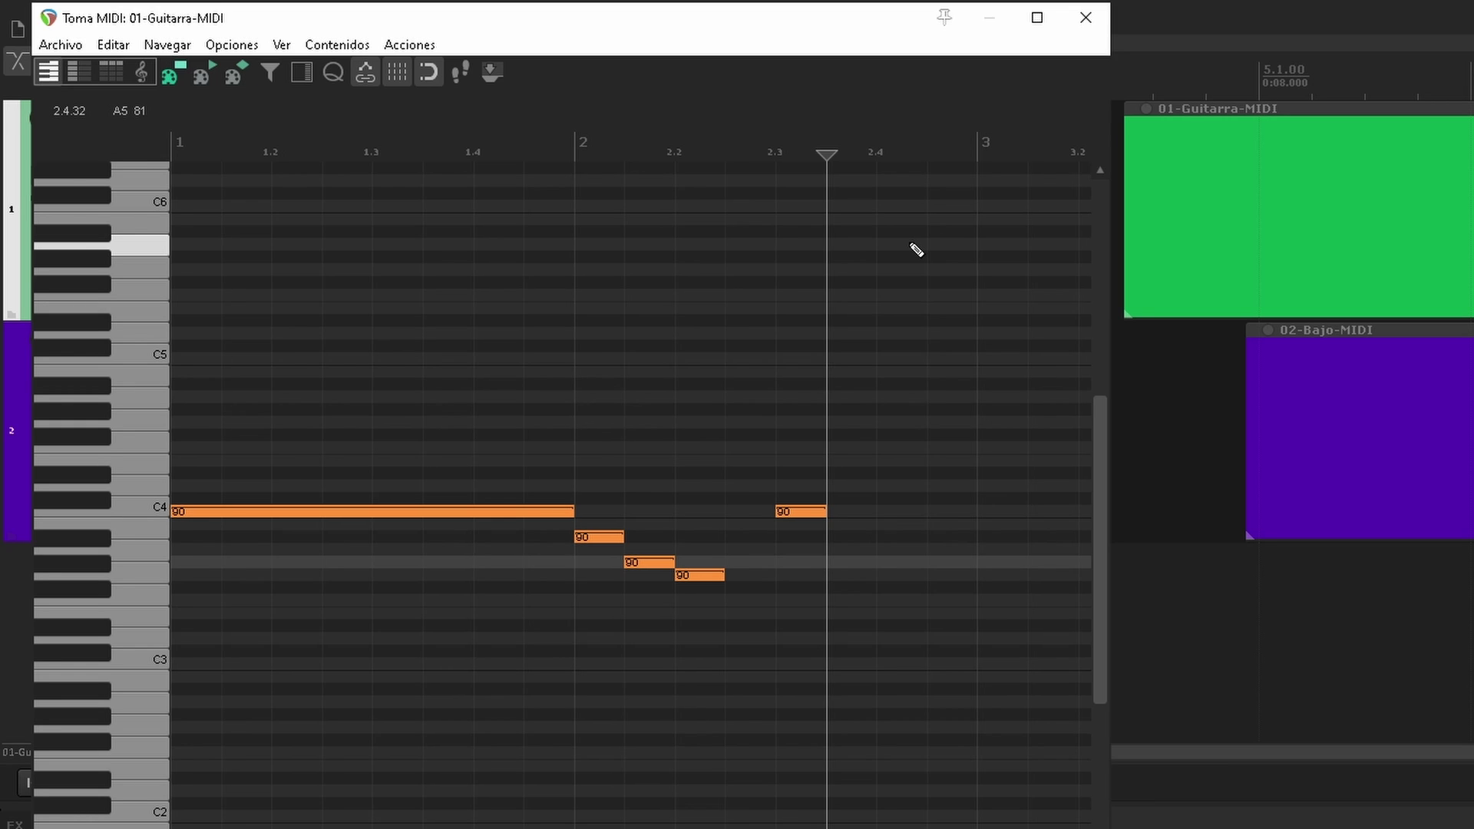
# Step: Insert a G#3 note at 2.4 and a G3 note at the start of bar 3 using the edit cursor
pyautogui.press('Left')
pyautogui.press('Right')
pyautogui.press('Right')
pyautogui.press('i')
pyautogui.press('Right')
pyautogui.hotkey('alt', 'Down')
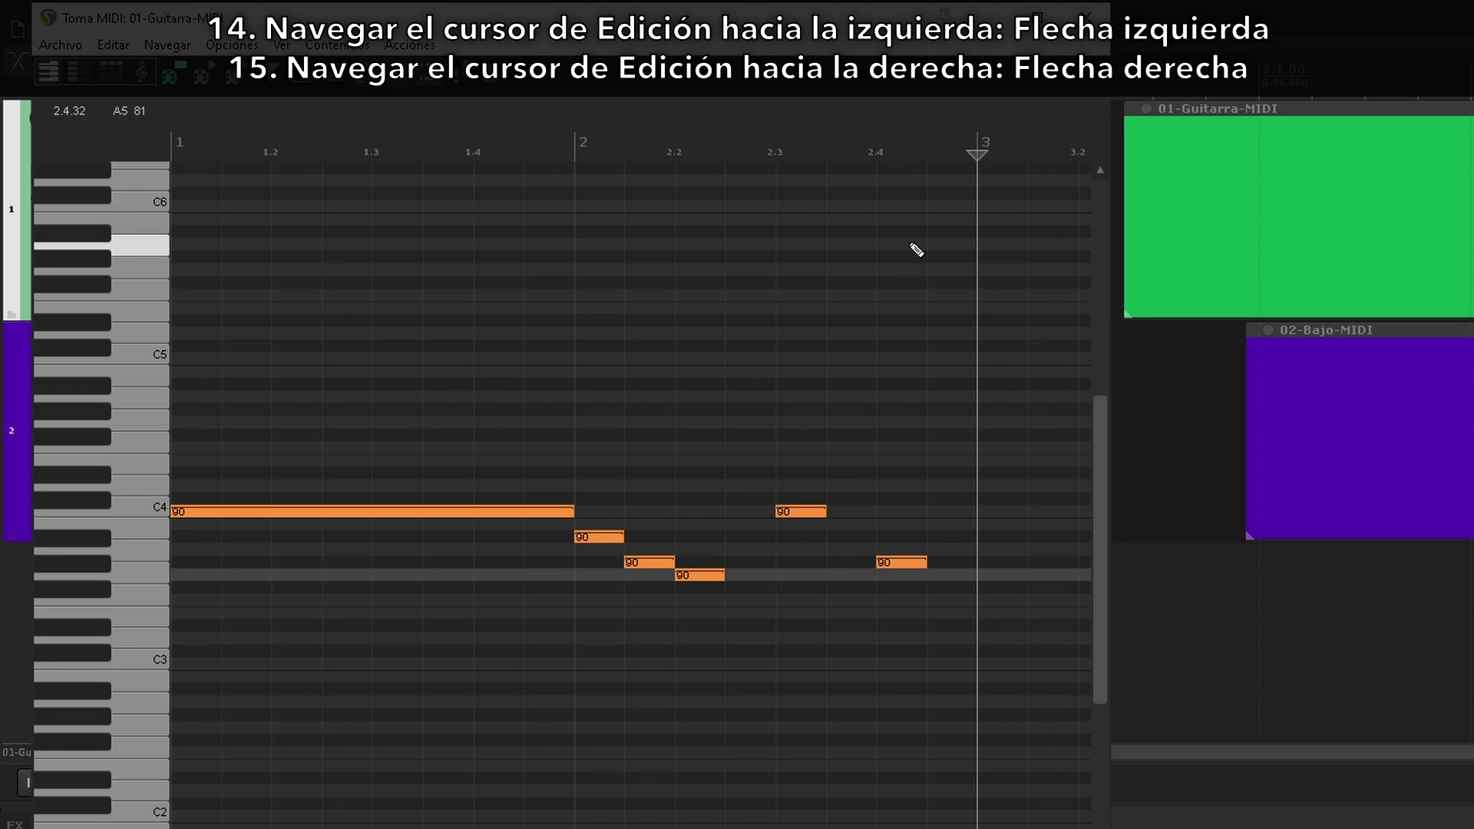
pyautogui.press('i')
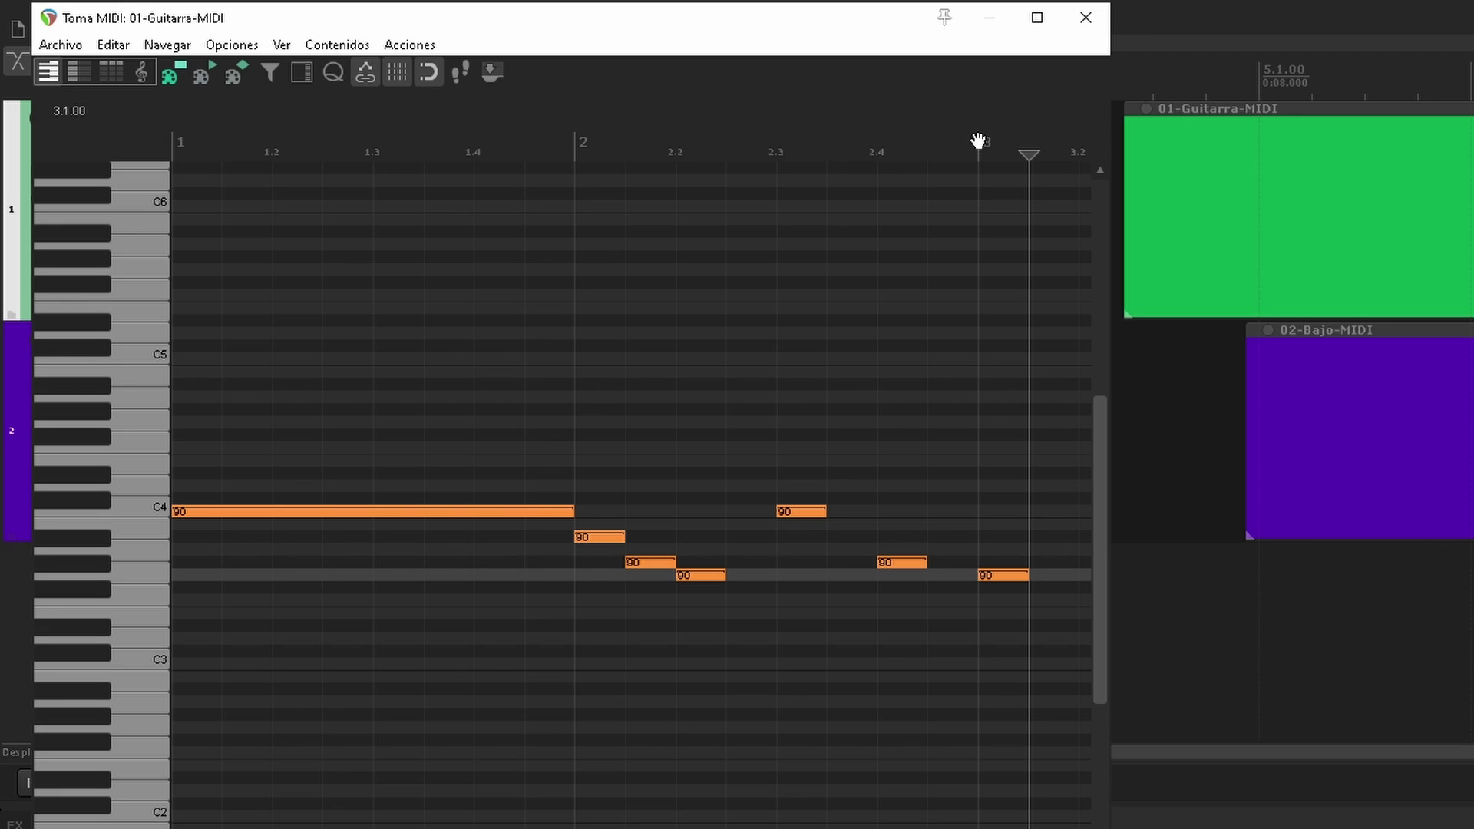
# Step: Move all the notes up and back down, once in semitone steps and once by a full octave
pyautogui.hotkey('ctrl', 'Up')
pyautogui.hotkey('ctrl', 'Up')
pyautogui.hotkey('ctrl', 'Up')
pyautogui.hotkey('ctrl', 'Down')
pyautogui.hotkey('ctrl', 'Down')
pyautogui.hotkey('ctrl', 'Down')
pyautogui.press('alt+KP_8')
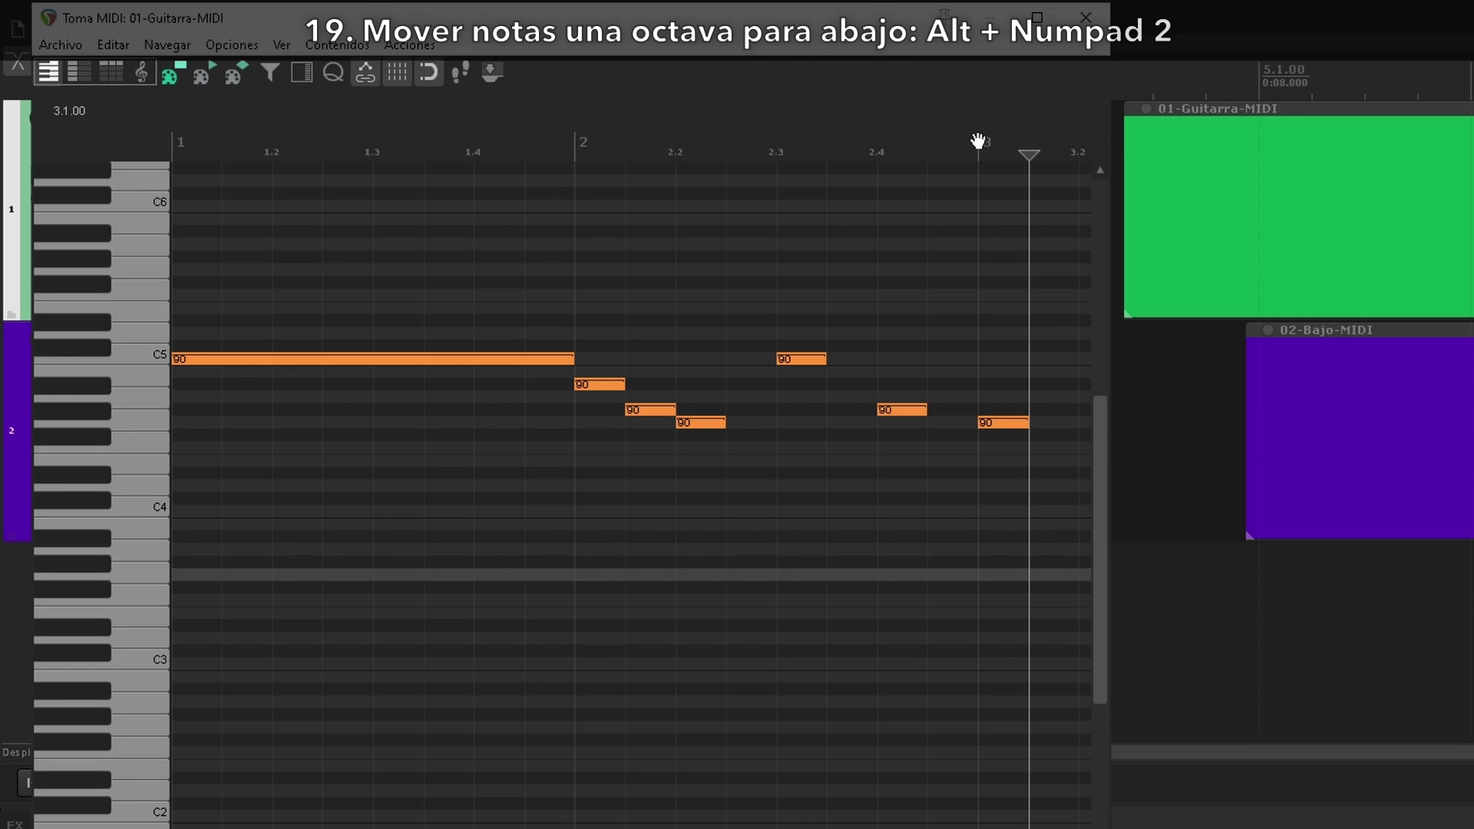
pyautogui.press('alt+KP_2')
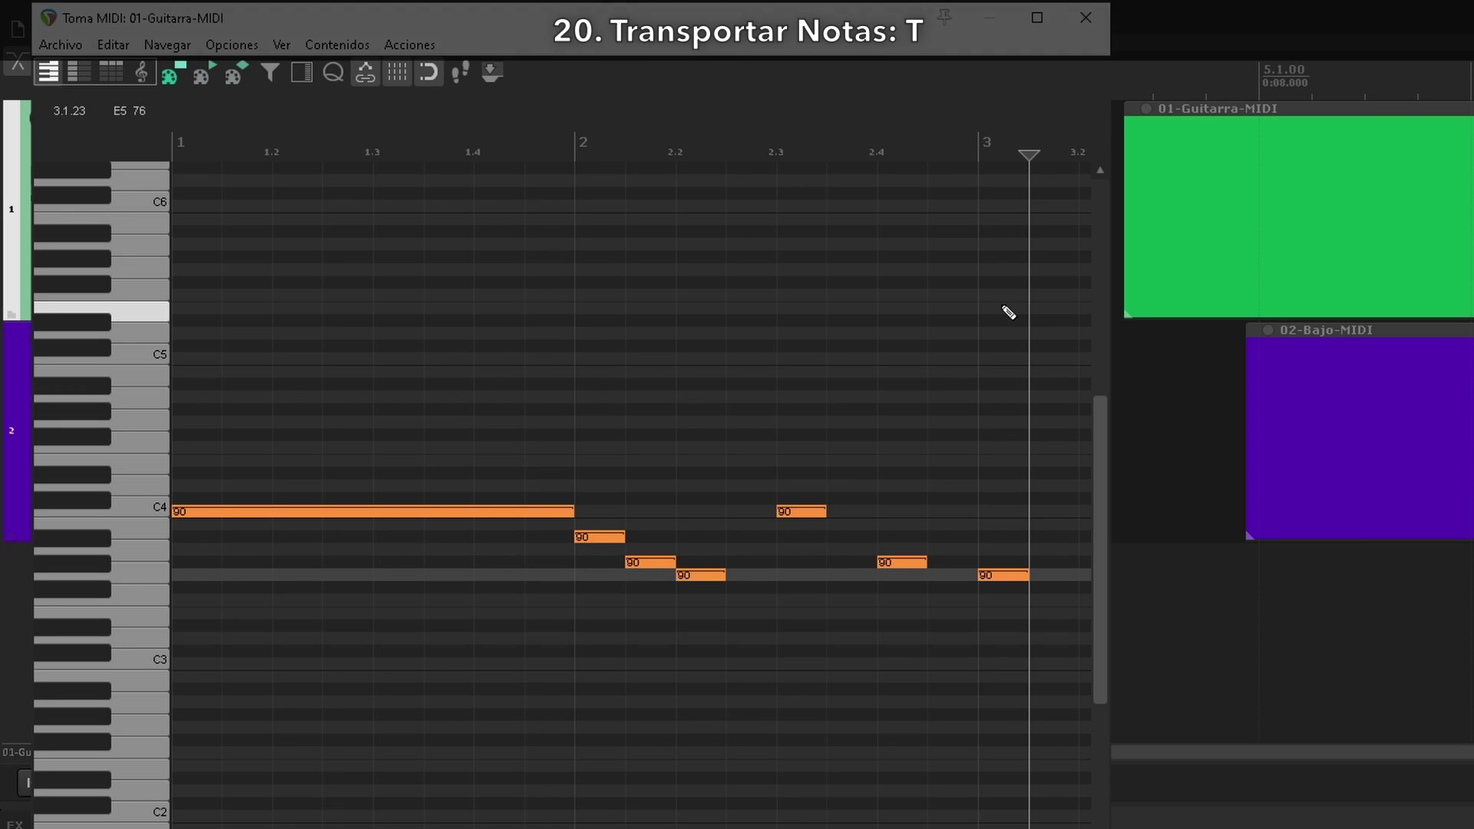
# Step: Try transposing all the notes from C major to a different key, and by 3 semitones
pyautogui.press('t')
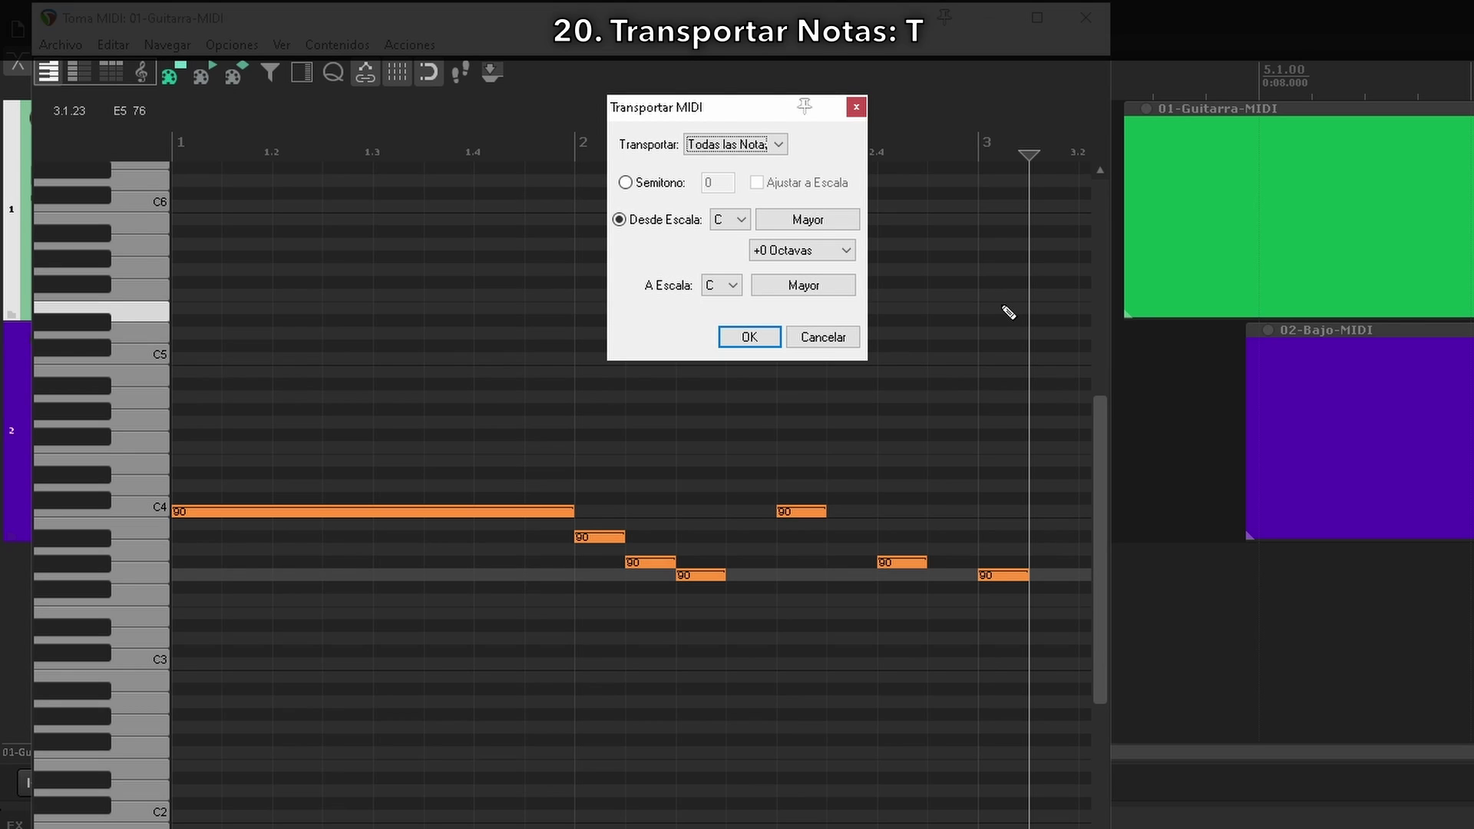
pyautogui.click(724, 285)
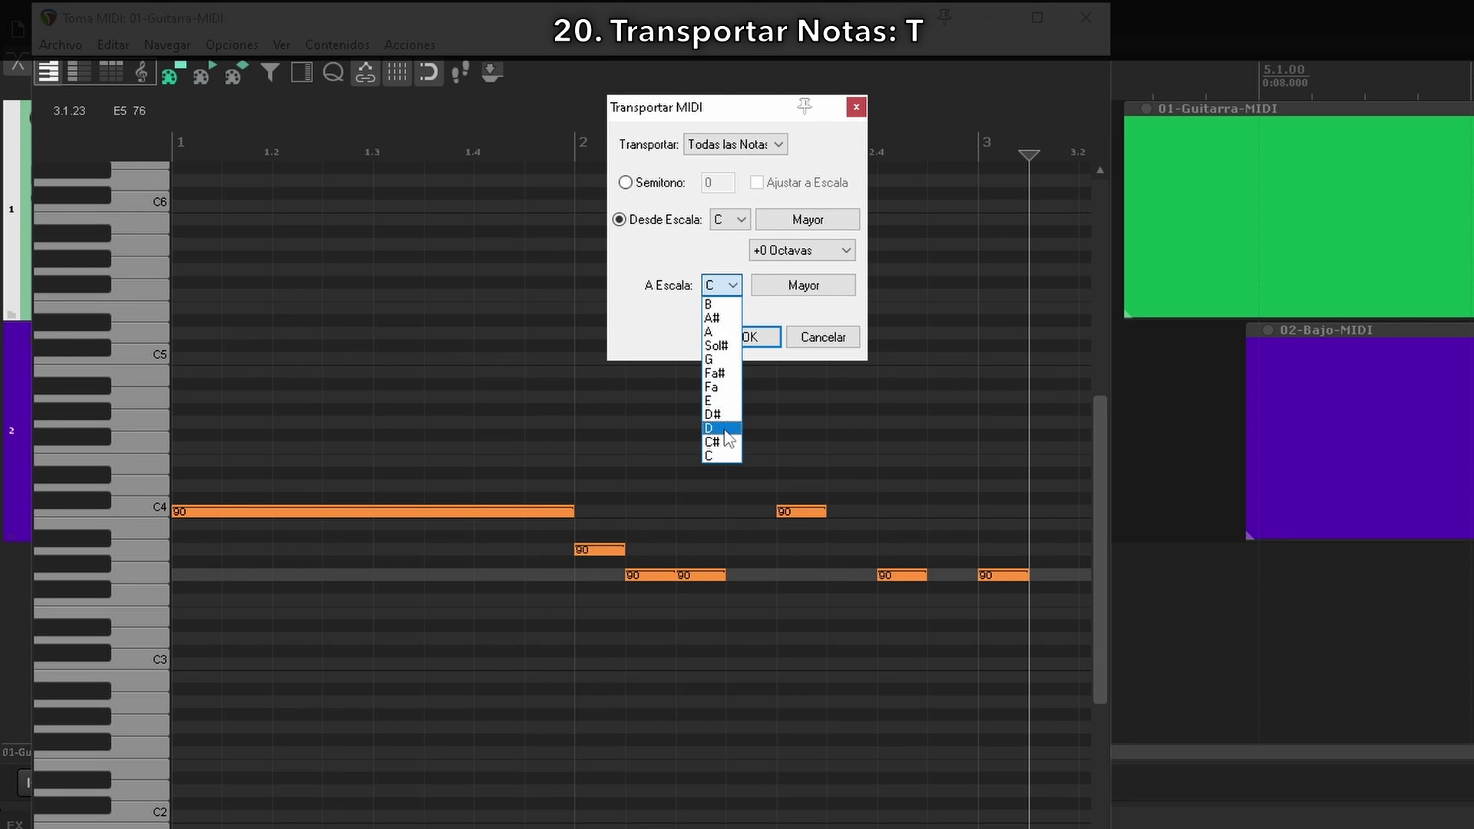
pyautogui.click(724, 330)
pyautogui.click(625, 182)
pyautogui.write('3')
pyautogui.press('Escape')
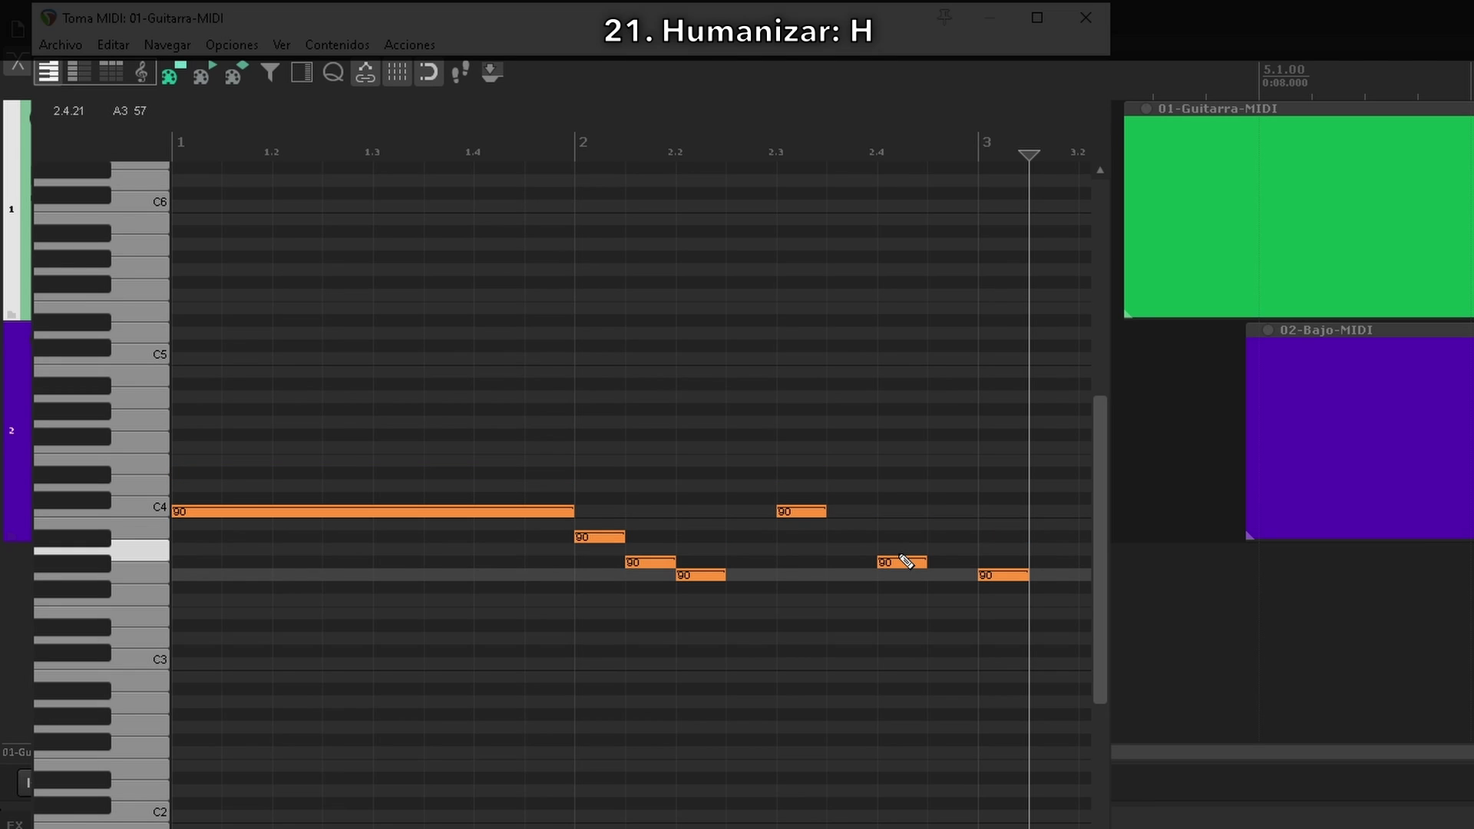
# Step: Humanize all the notes with 26% velocity variation and a small timing variation
pyautogui.press('h')
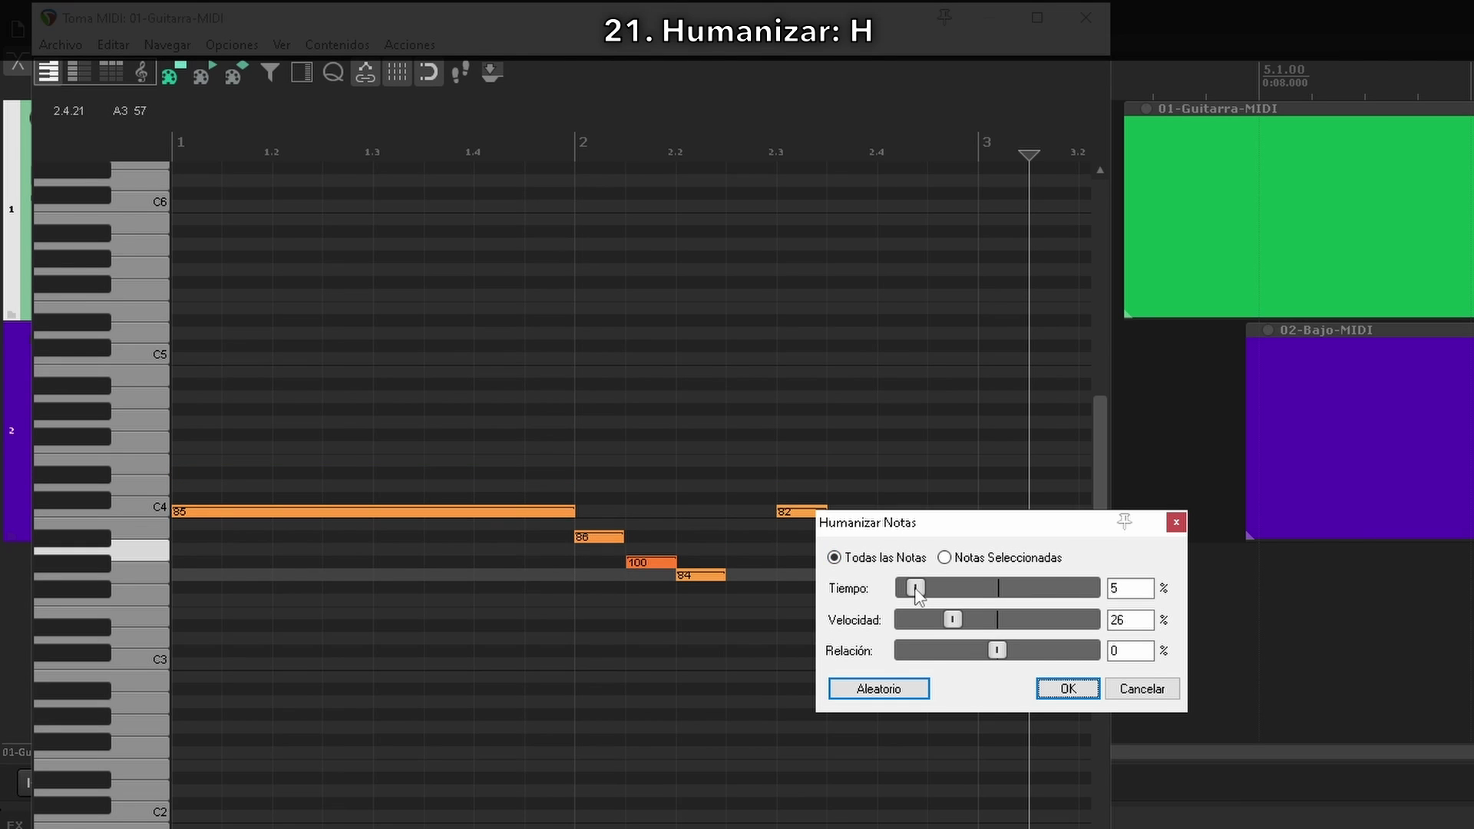
pyautogui.moveTo(916, 593); pyautogui.dragTo(944, 615)
pyautogui.press('Return')
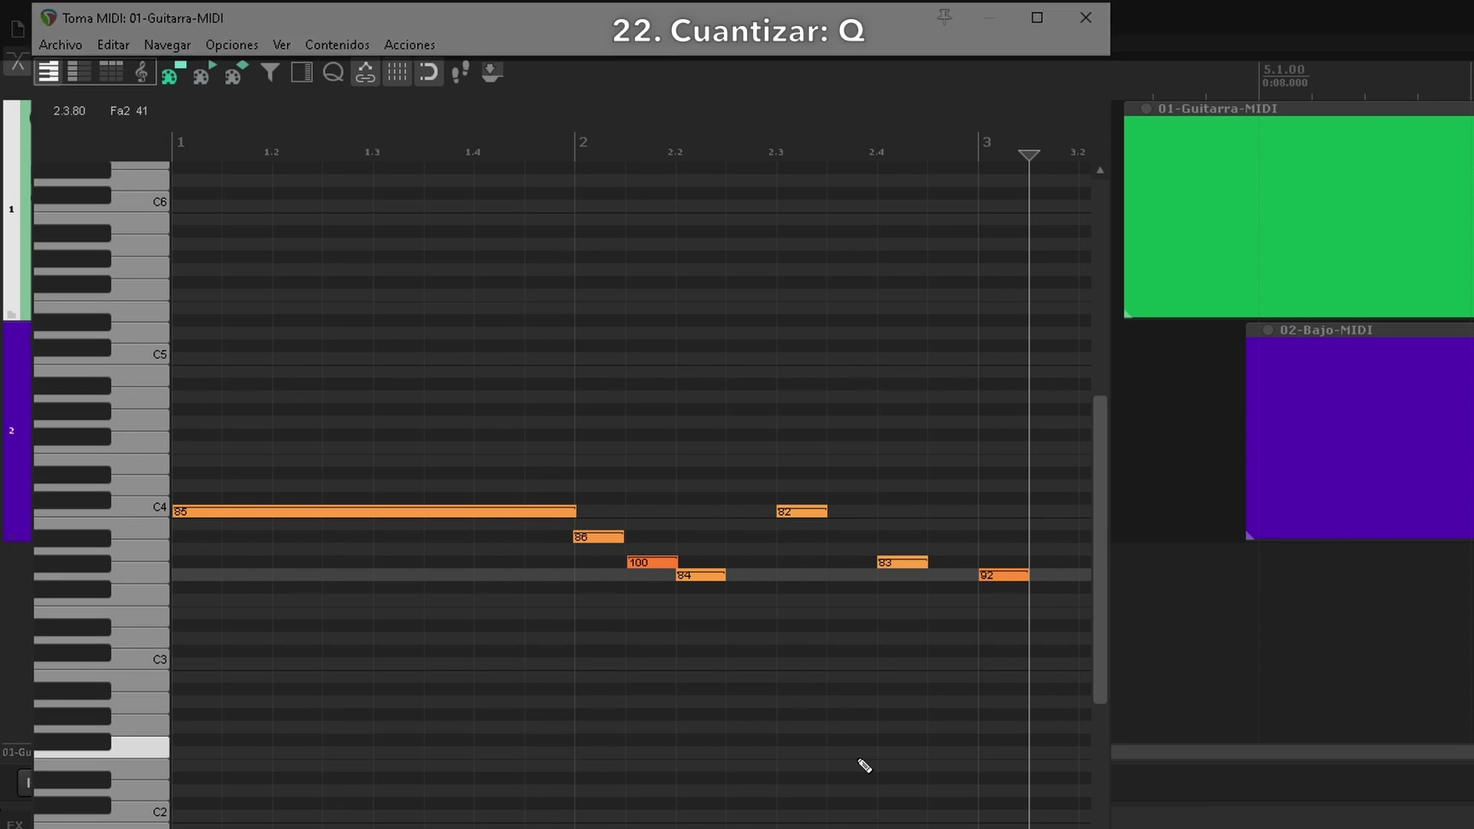
# Step: Quantize the humanized notes, adjusting the quantization amount
pyautogui.press('q')
pyautogui.moveTo(736, 343); pyautogui.dragTo(631, 347)
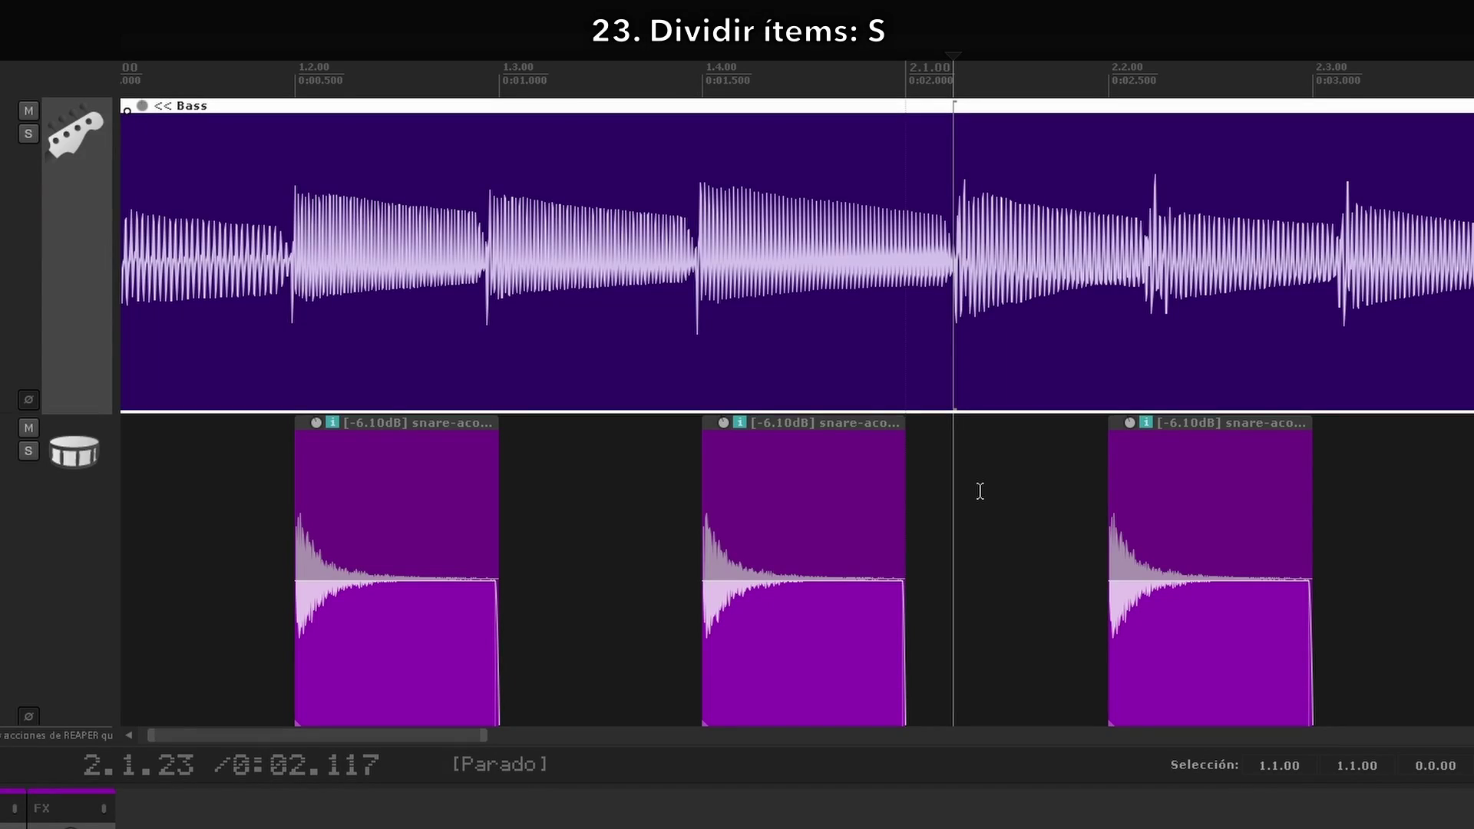
# Step: Split the Bass audio item at the note attack just after bar 2, and around a time selection from 2.1.95 to 2.2.90
pyautogui.press('s')
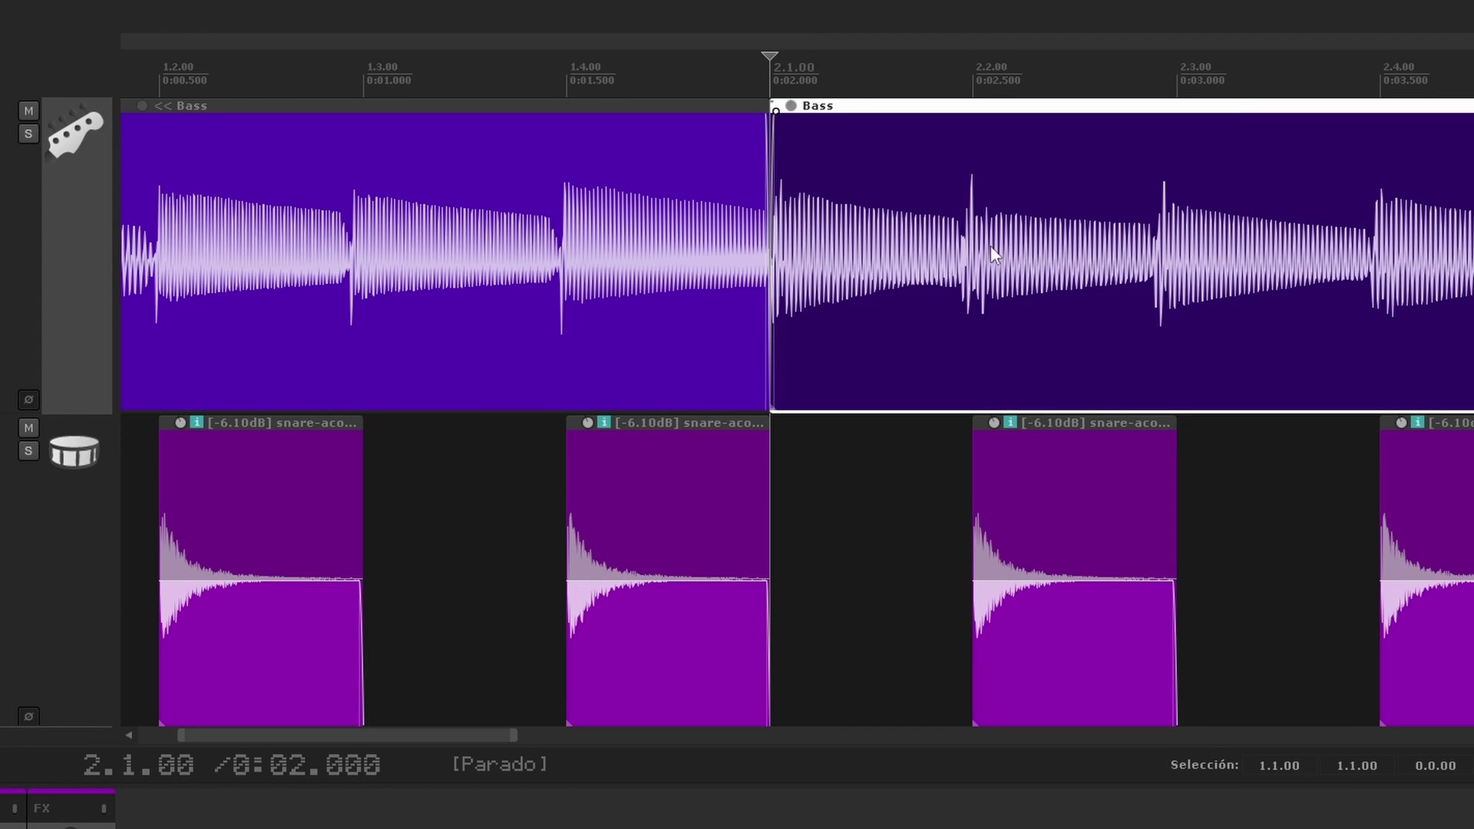
pyautogui.moveTo(961, 77); pyautogui.dragTo(1156, 82)
pyautogui.hotkey('shift', 's')
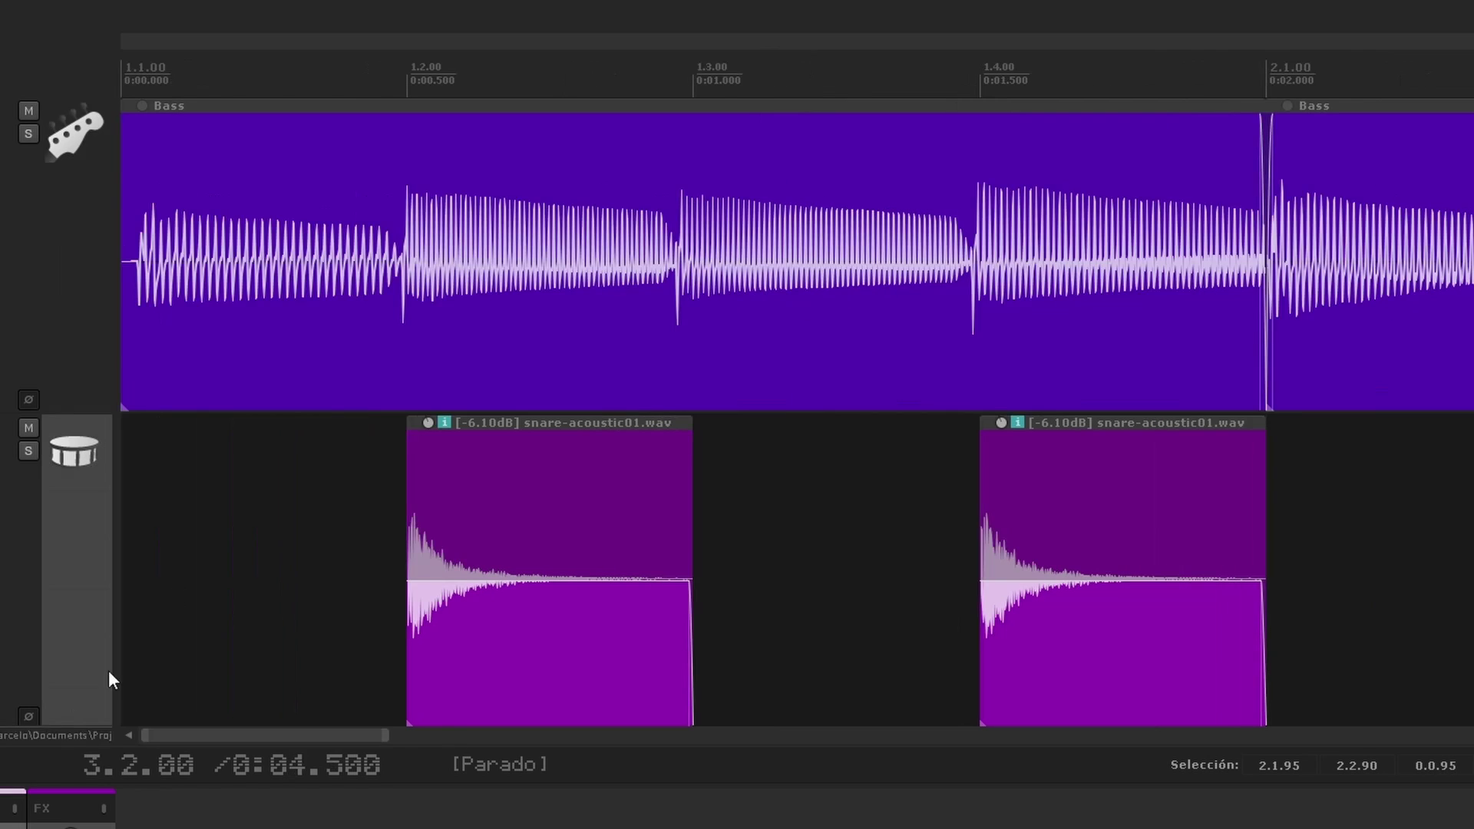
# Step: Slip the audio inside the first Bass item slightly earlier so its first note starts close to 1.1.00, keeping the item's edges in place
pyautogui.keyDown('alt'); pyautogui.click(468, 181); pyautogui.keyUp('alt')
pyautogui.moveTo(468, 181)
pyautogui.mouseDown()
pyautogui.moveTo(288, 201)
pyautogui.moveTo(502, 192)
pyautogui.moveTo(454, 187)
pyautogui.mouseUp()
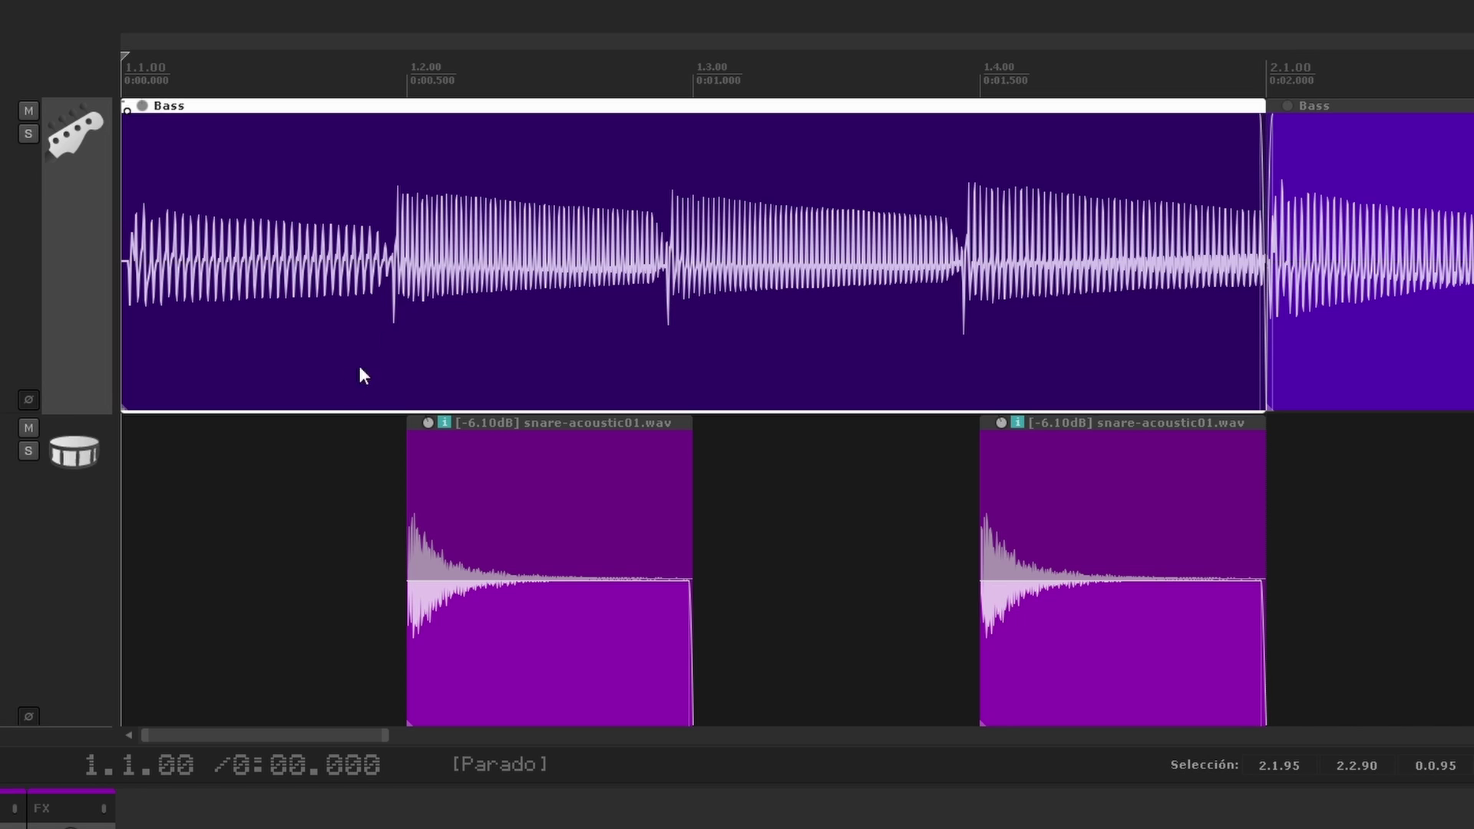
# Step: Insert a stretch marker in the first Bass item at the second note's attack, at 1.1.94
pyautogui.click(392, 264)
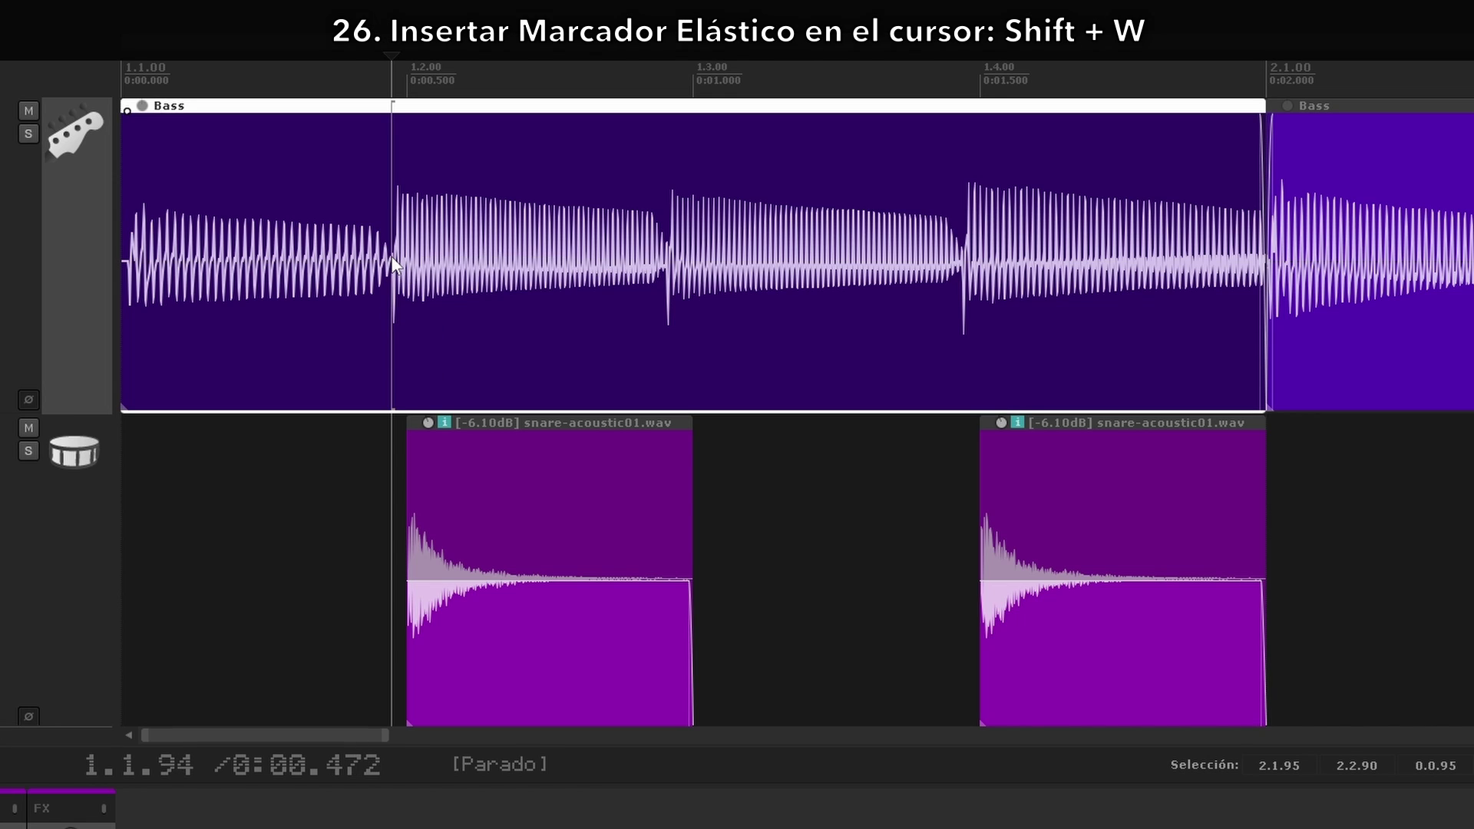
pyautogui.hotkey('shift', 'w')
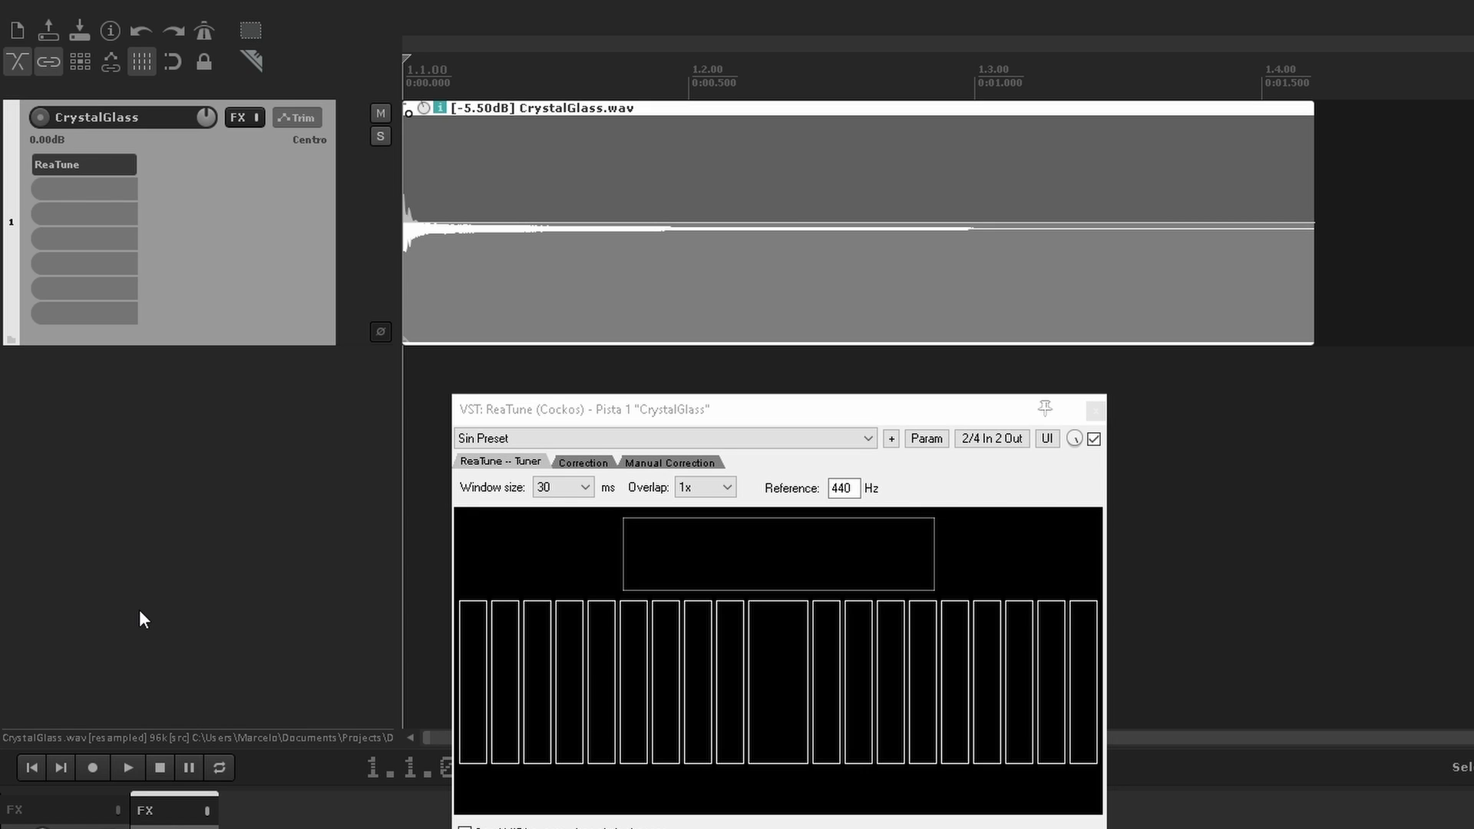
# Step: Raise the CrystalGlass item's pitch by two semitones and play it back to check the note in ReaTune
pyautogui.hotkey('shift', '0')
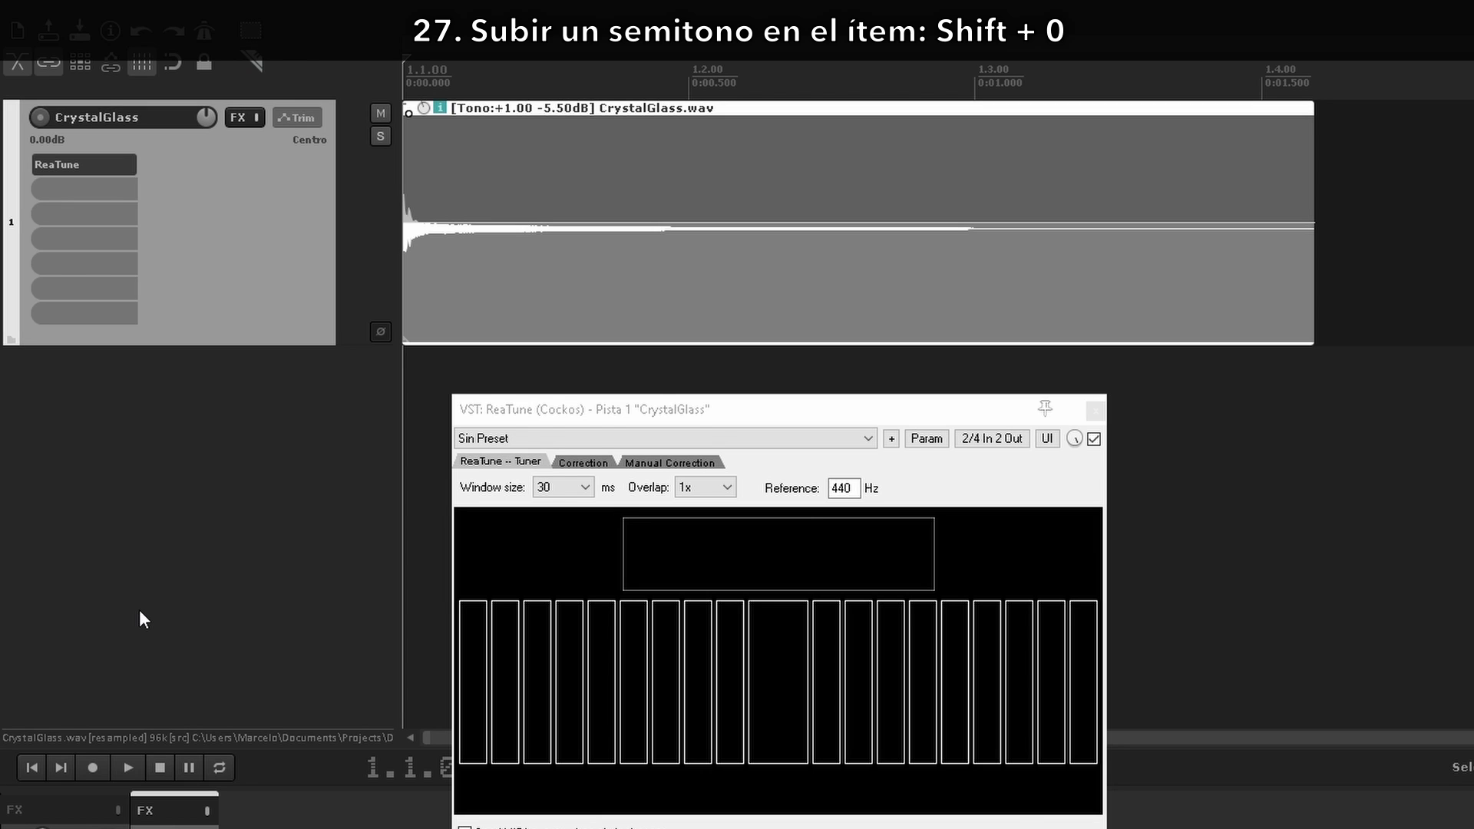
pyautogui.press('space')
pyautogui.hotkey('shift', '0')
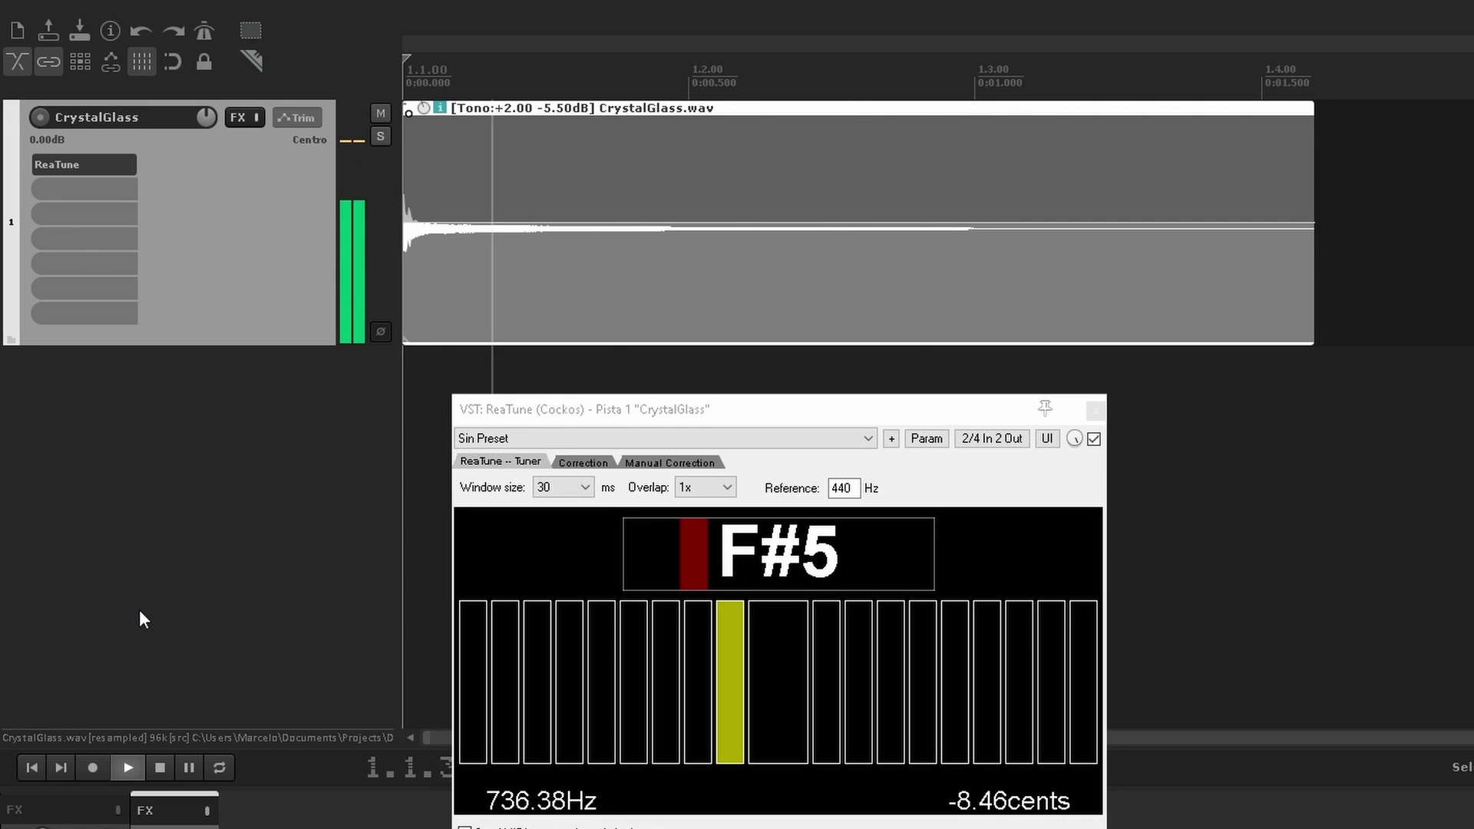
pyautogui.press('space')
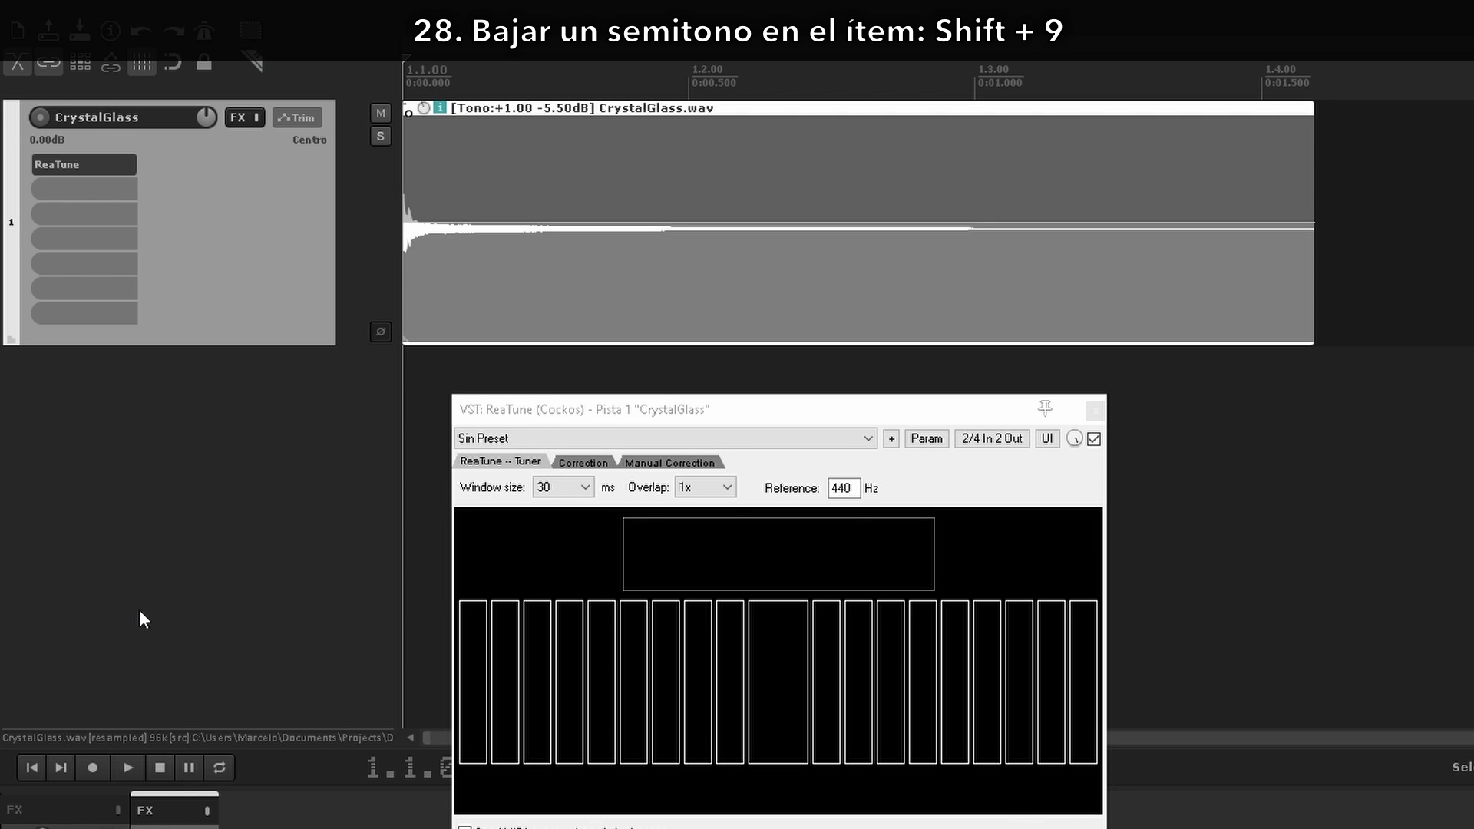
# Step: Lower the CrystalGlass item's pitch by two semitones to its original pitch, playing it through the tuner
pyautogui.press('space')
pyautogui.hotkey('shift', '9')
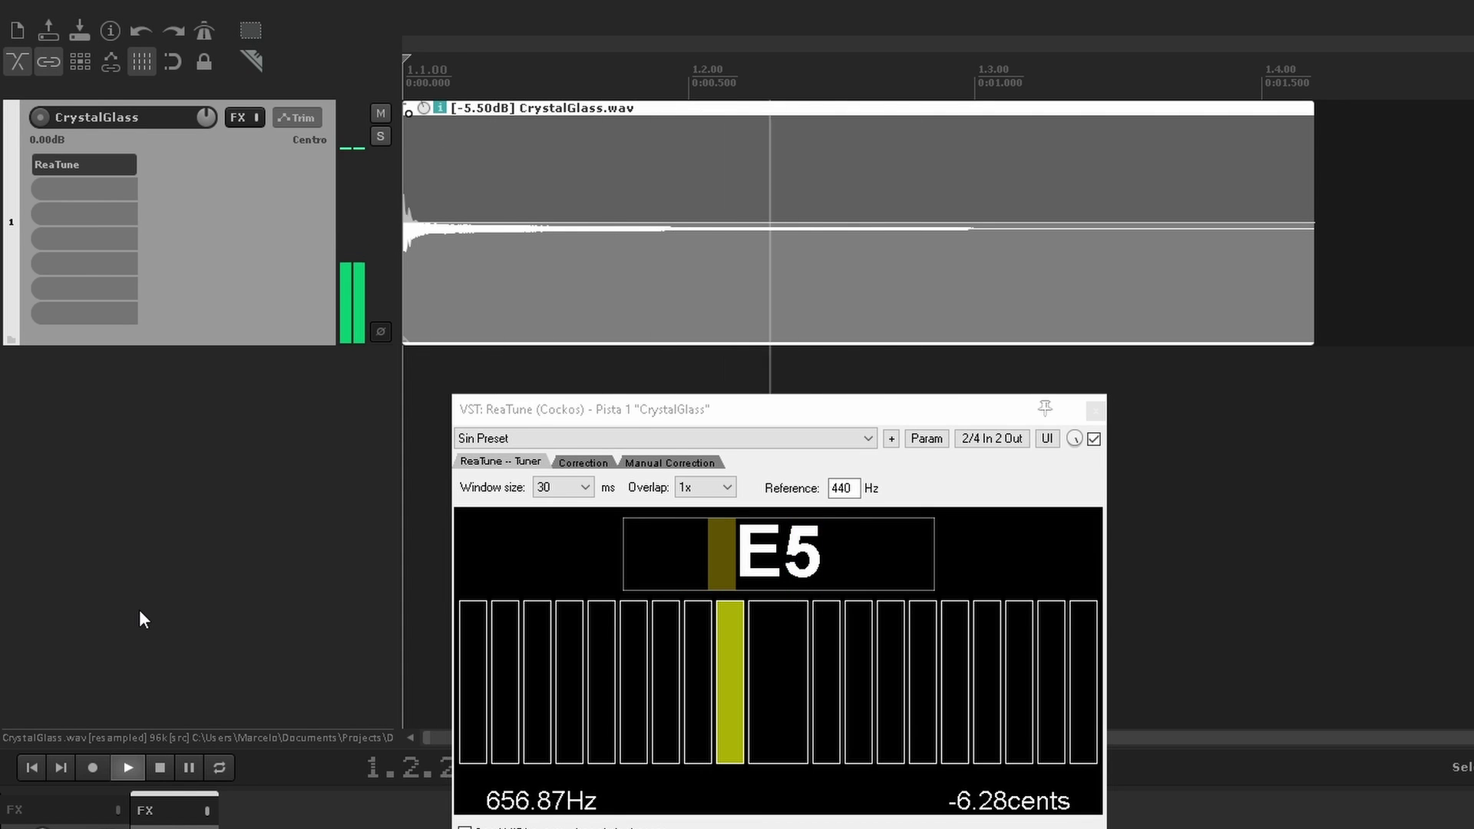
pyautogui.press('space')
# Step: Raise the CrystalGlass item's pitch in one-cent steps to +0.07, playing it against the ReaTune tuner
pyautogui.hotkey('shift', '8')
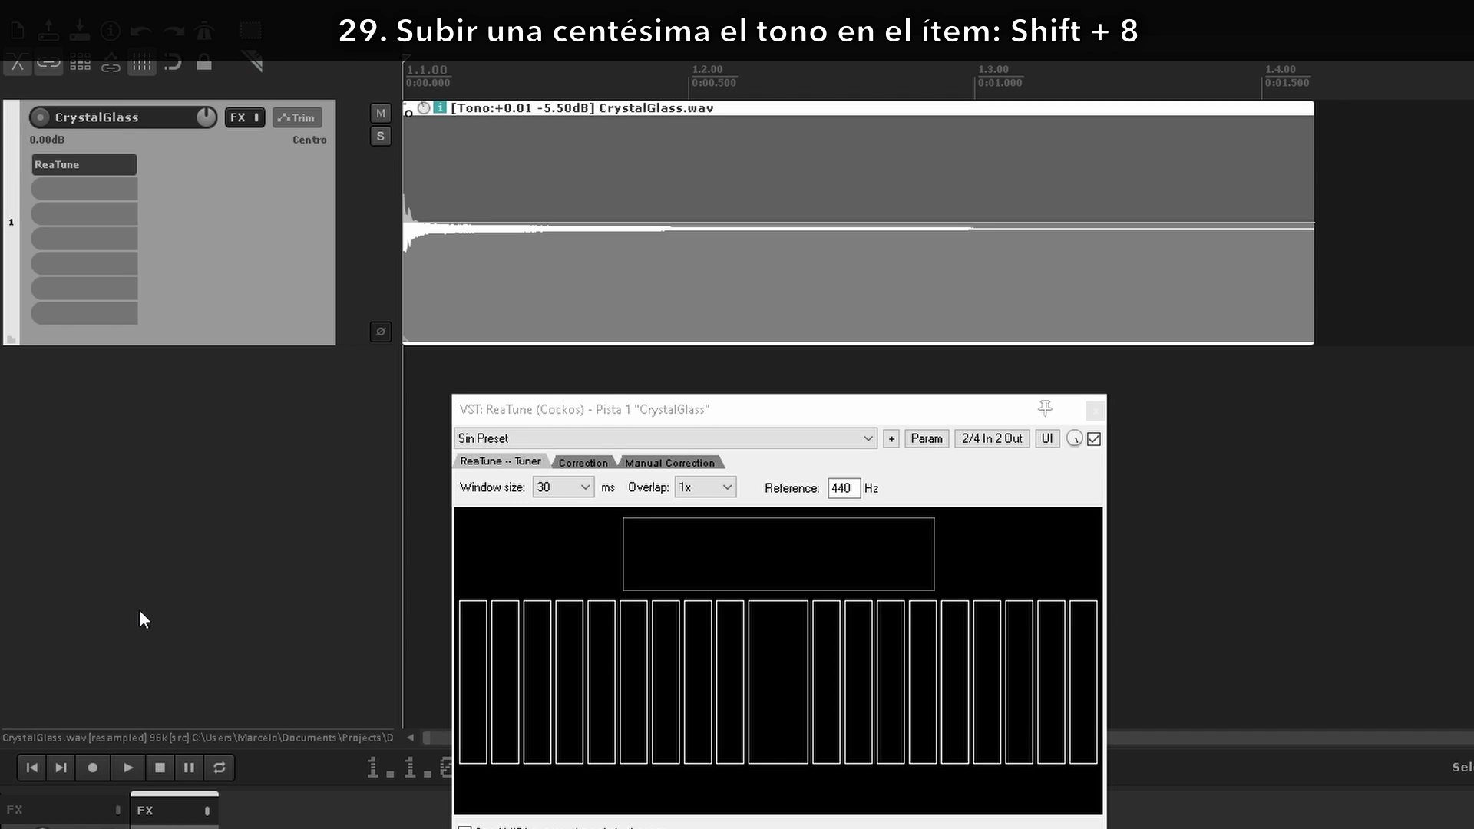
pyautogui.press('space')
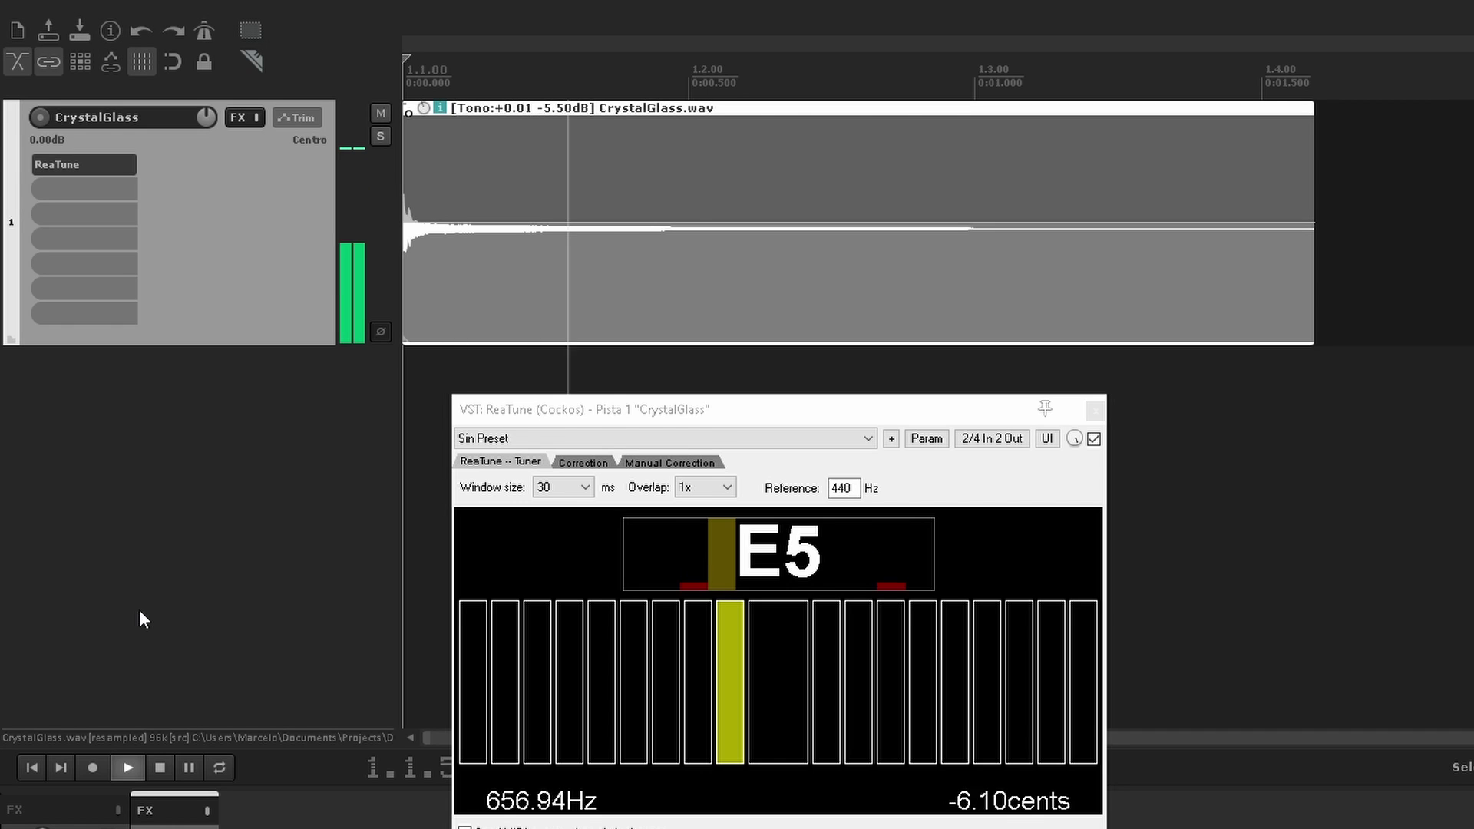
pyautogui.hotkey('shift', '8')
pyautogui.hotkey('shift', '8')
pyautogui.hotkey('shift', '8')
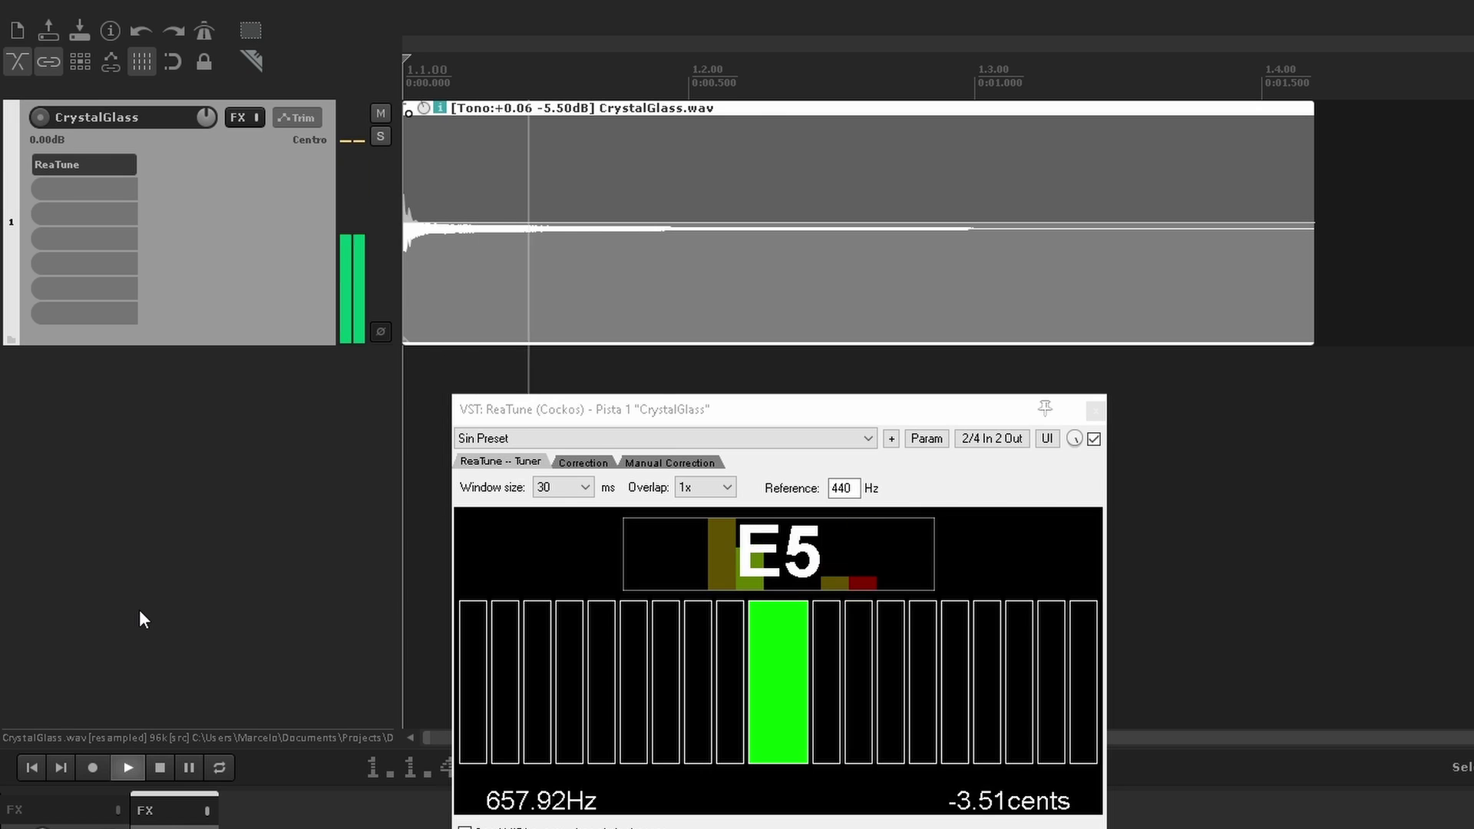
pyautogui.press('space')
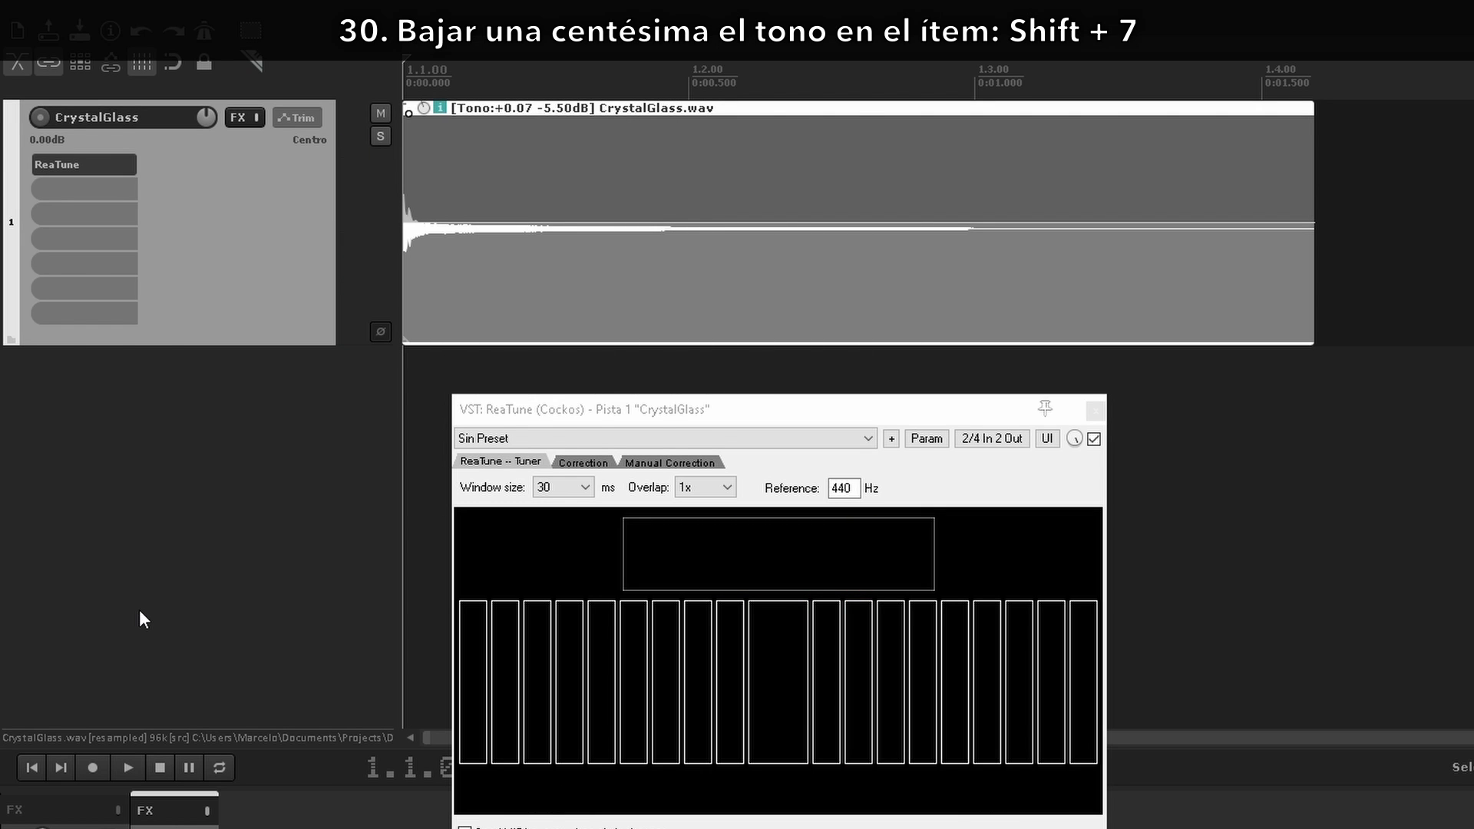
pyautogui.press('space')
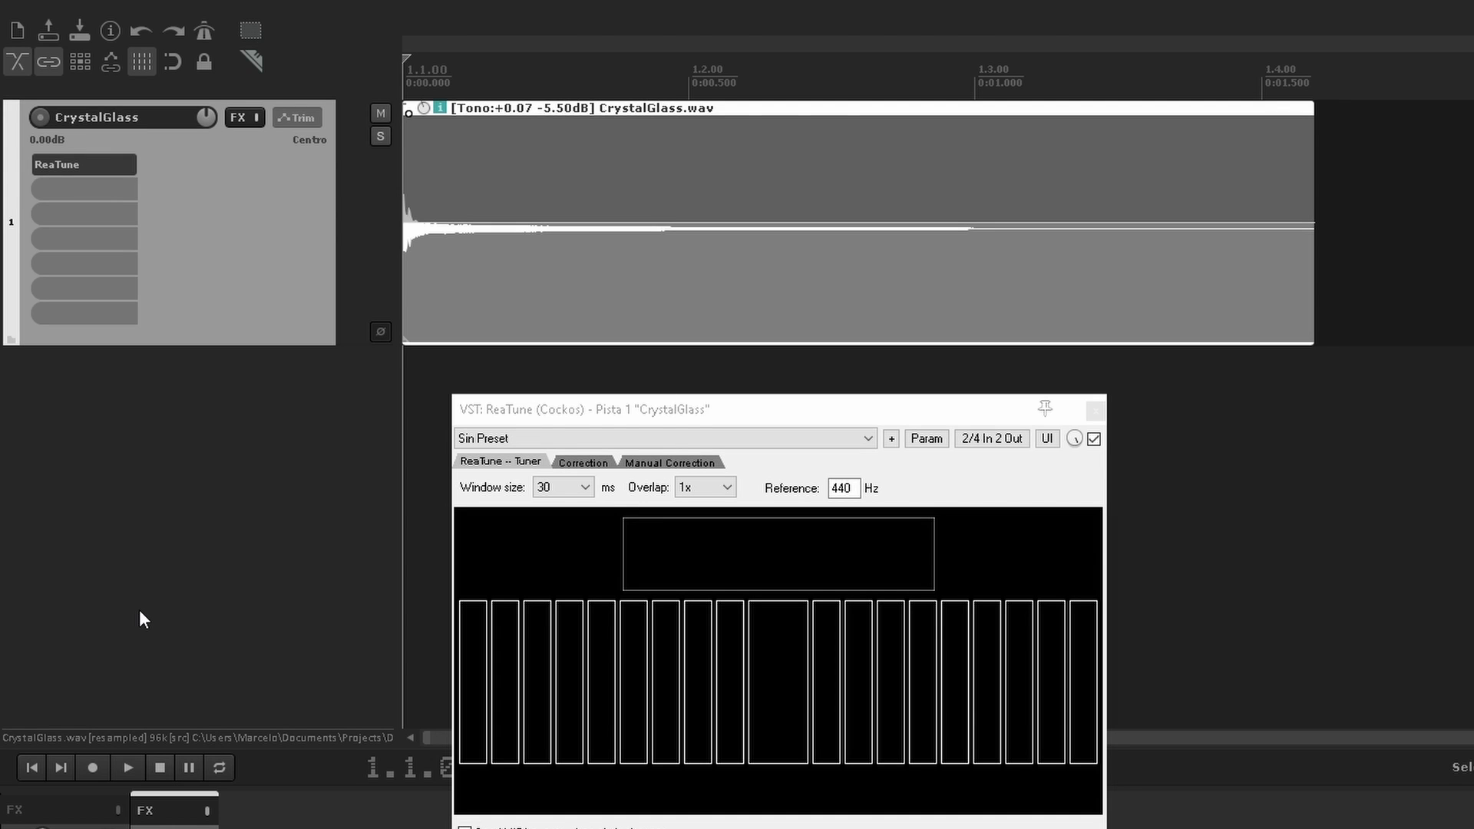
# Step: Increase the CrystalGlass item's playback rate in five 6% steps to 1.335 while listening to it
pyautogui.hotkey('shift', '6')
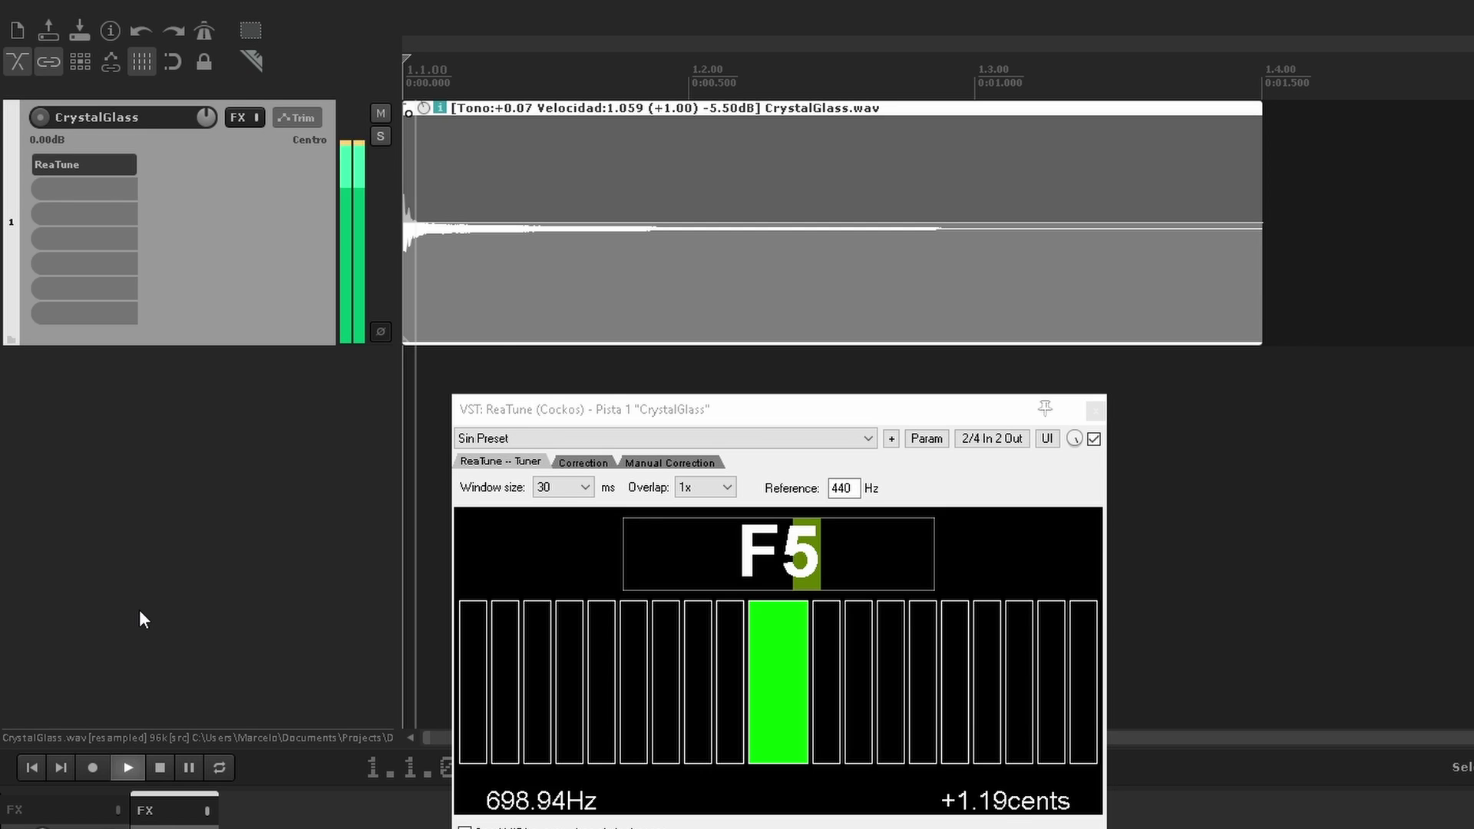
pyautogui.hotkey('shift', '6')
pyautogui.hotkey('shift', '6')
pyautogui.hotkey('shift', '6')
pyautogui.hotkey('shift', '6')
pyautogui.press('space')
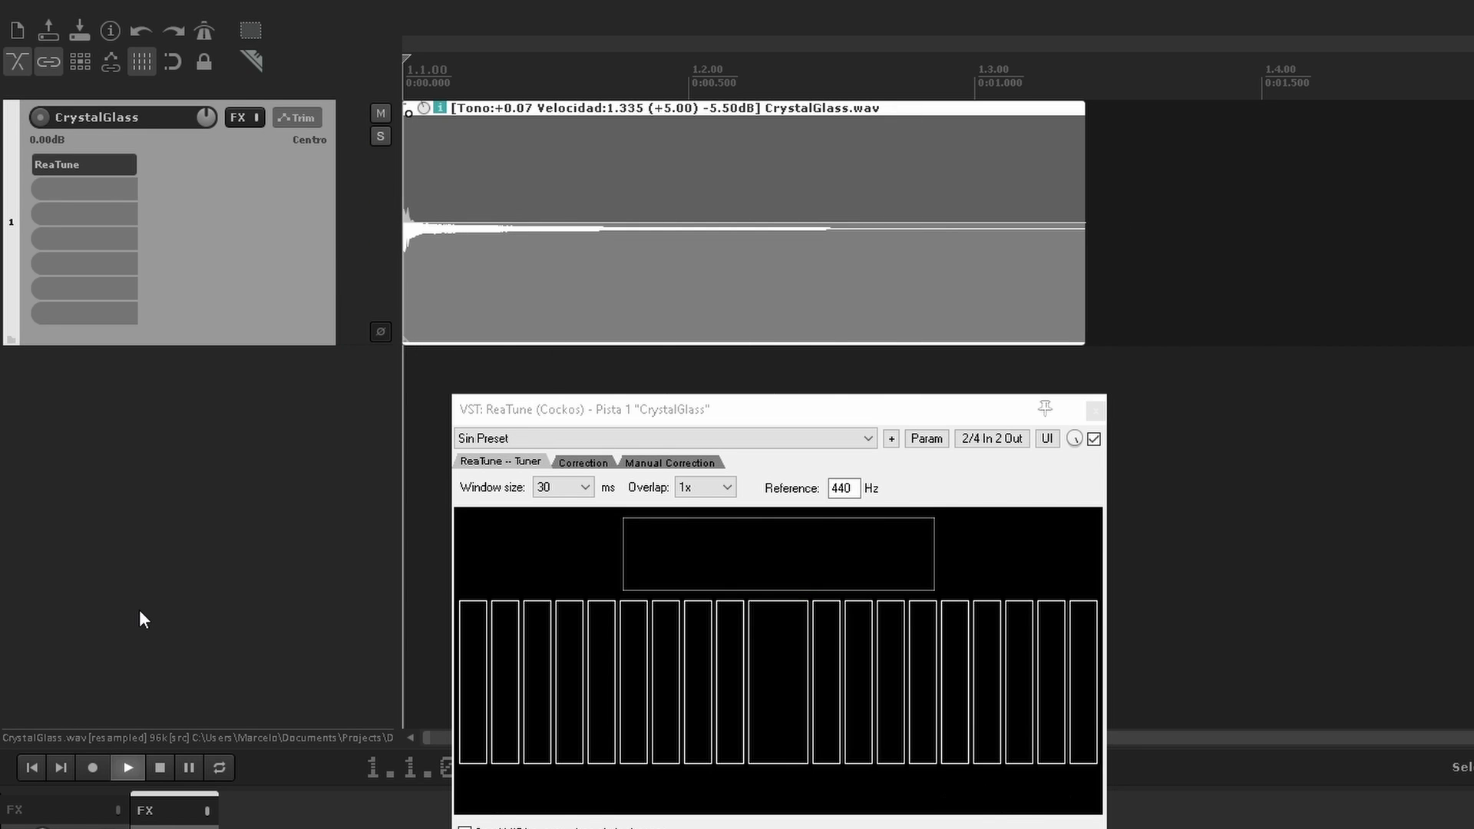
# Step: Decrease the CrystalGlass item's playback rate in five 6% steps to normal speed, playing it back to check the pitch
pyautogui.hotkey('shift', '5')
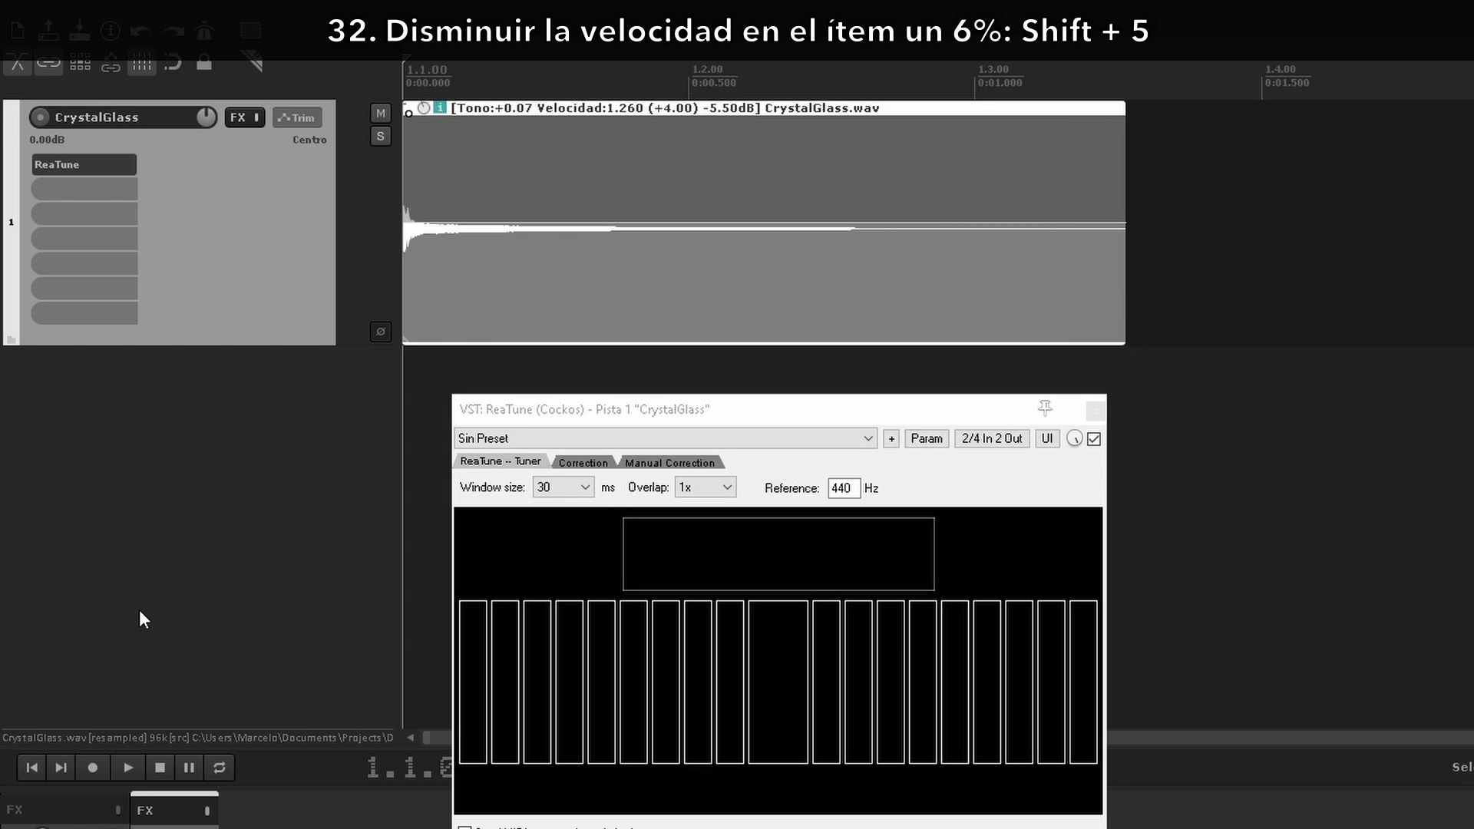
pyautogui.press('space')
pyautogui.hotkey('shift', '5')
pyautogui.hotkey('shift', '5')
pyautogui.hotkey('shift', '5')
pyautogui.press('space')
pyautogui.hotkey('shift', '5')
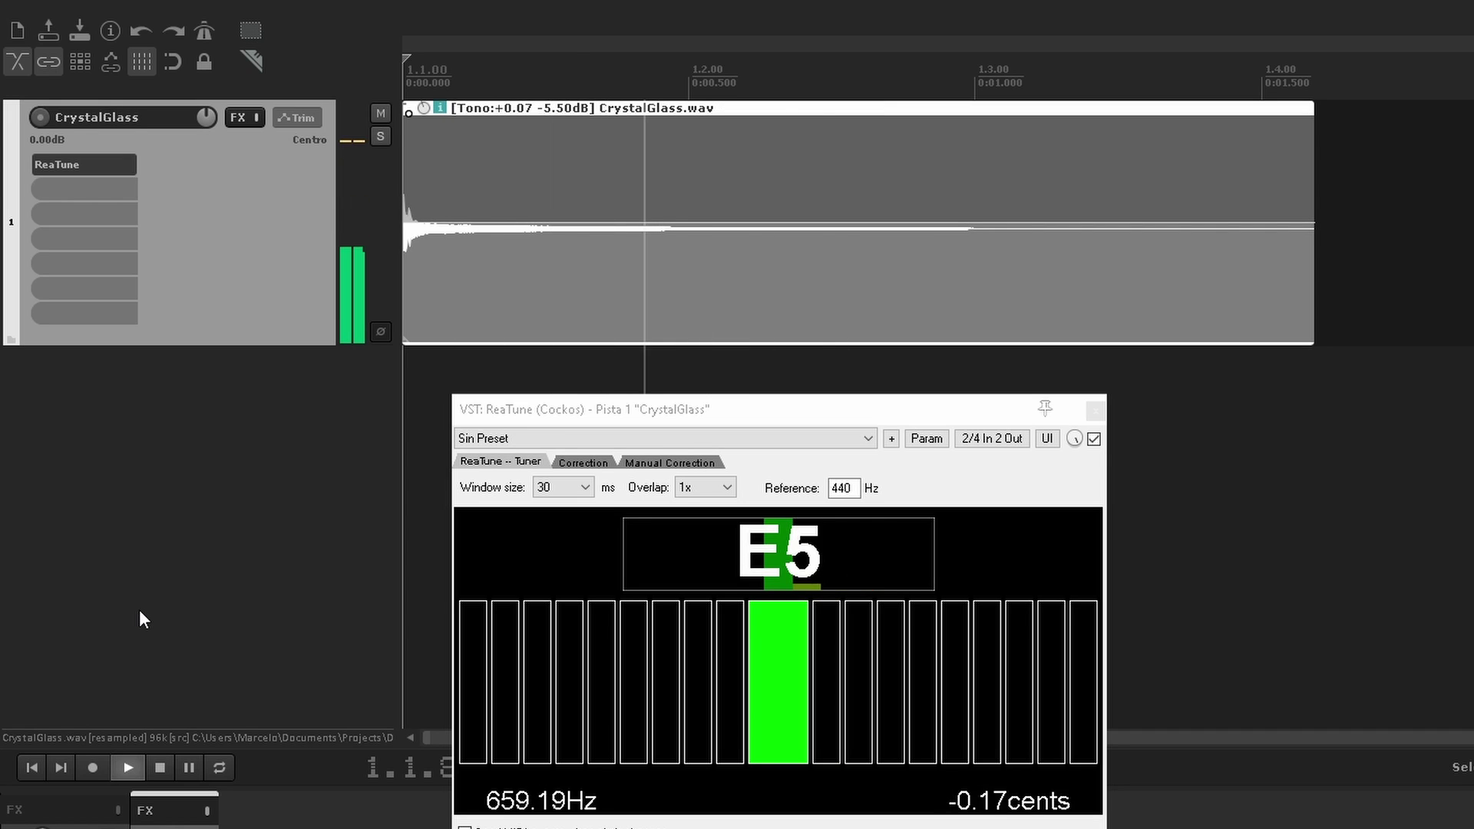
pyautogui.press('space')
# Step: Increase the CrystalGlass item's playback rate in thirteen fine steps of 0.6% each, playing it back along the way
pyautogui.hotkey('shift', '4')
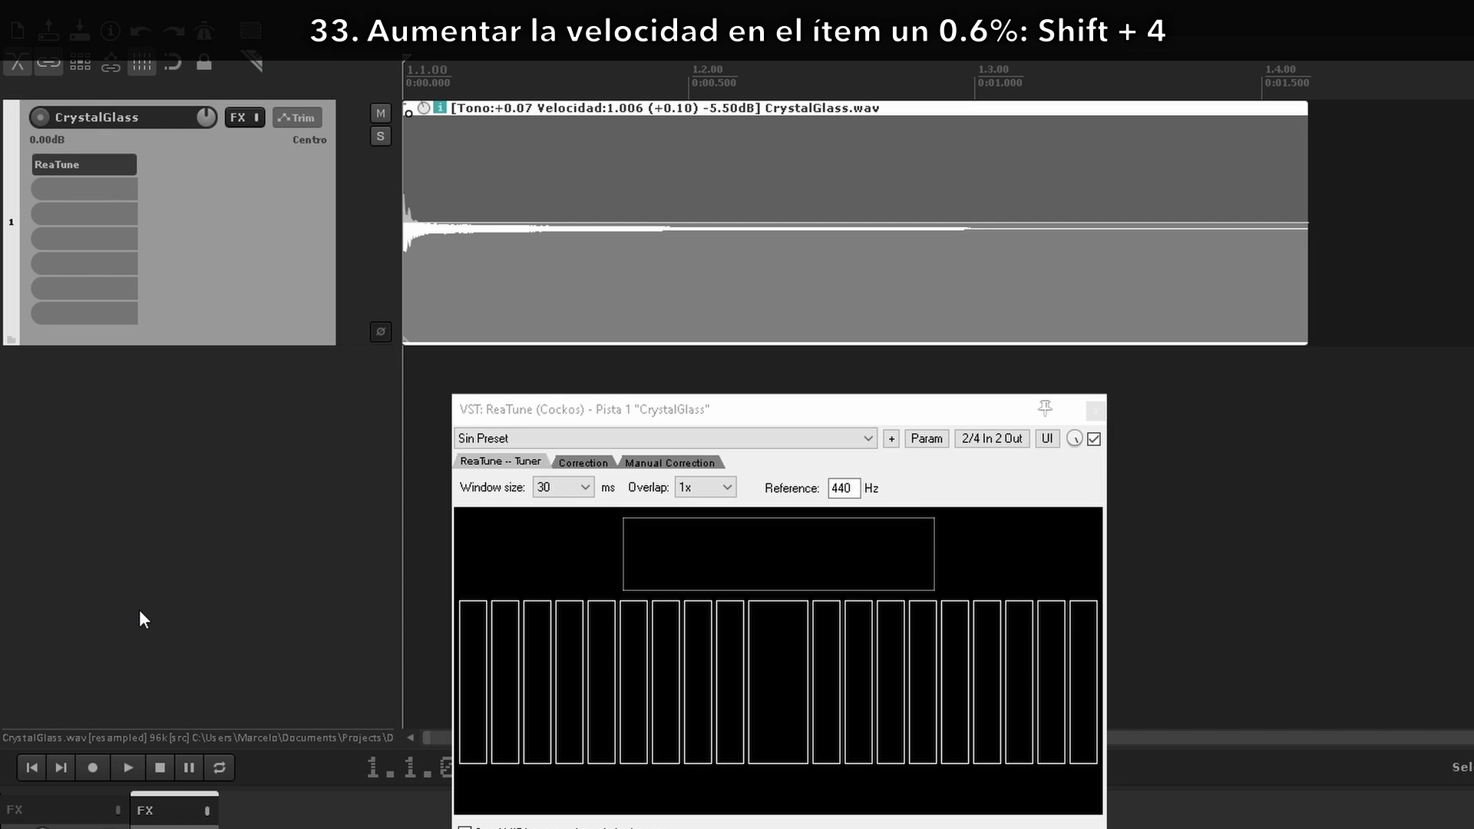
pyautogui.press('space')
pyautogui.press('space')
pyautogui.hotkey('shift', '4')
pyautogui.hotkey('shift', '4')
pyautogui.hotkey('shift', '4')
pyautogui.hotkey('shift', '4')
pyautogui.hotkey('shift', '4')
pyautogui.hotkey('shift', '4')
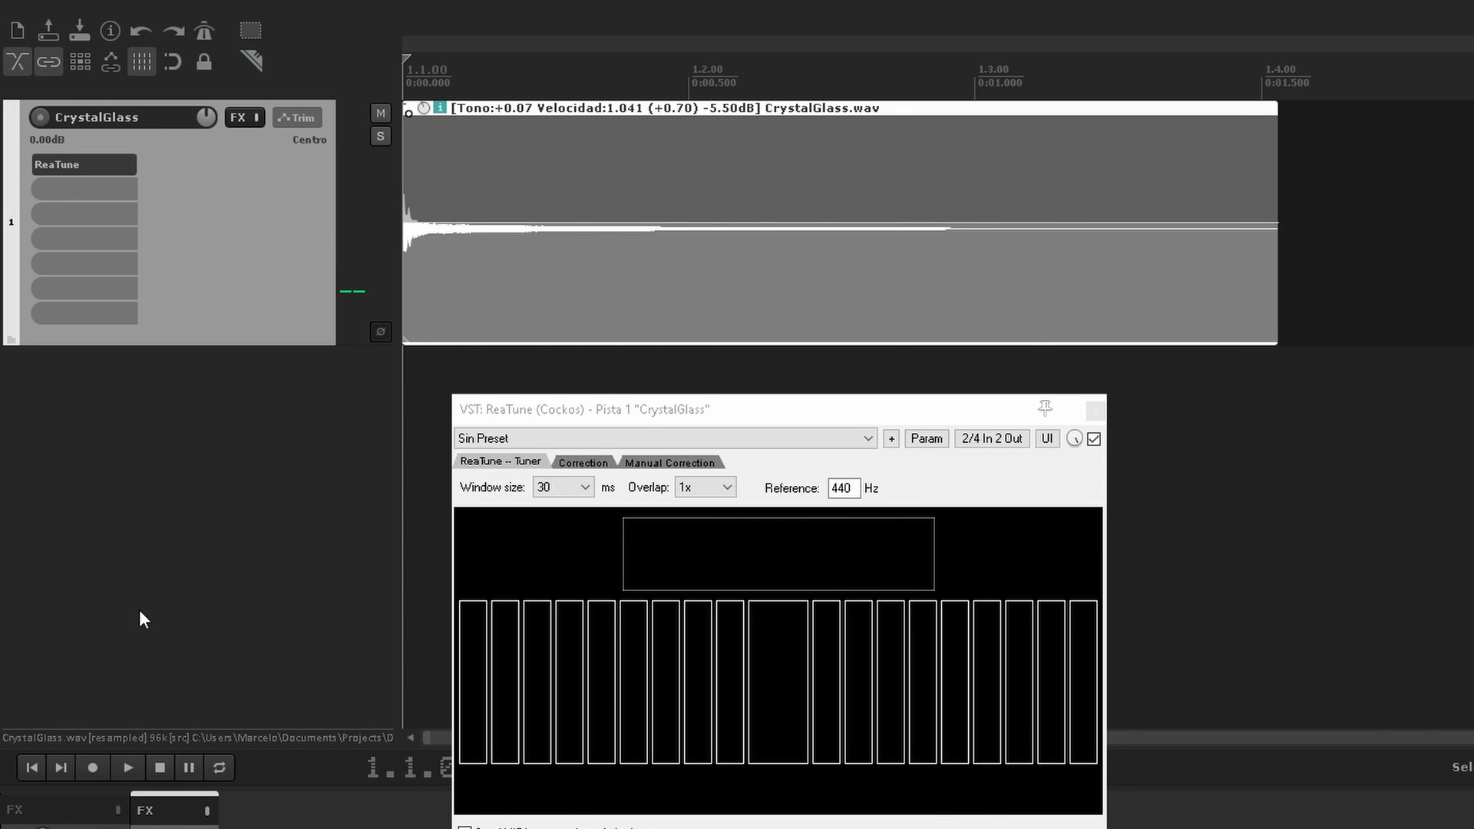
pyautogui.hotkey('shift', '4')
pyautogui.hotkey('shift', '4')
pyautogui.hotkey('shift', '4')
pyautogui.hotkey('shift', '4')
pyautogui.hotkey('shift', '4')
pyautogui.hotkey('shift', '4')
pyautogui.press('space')
pyautogui.press('space')
# Step: Decrease the CrystalGlass item's playback rate in 0.6% steps to normal speed and check the note in the tuner
pyautogui.hotkey('shift', '3')
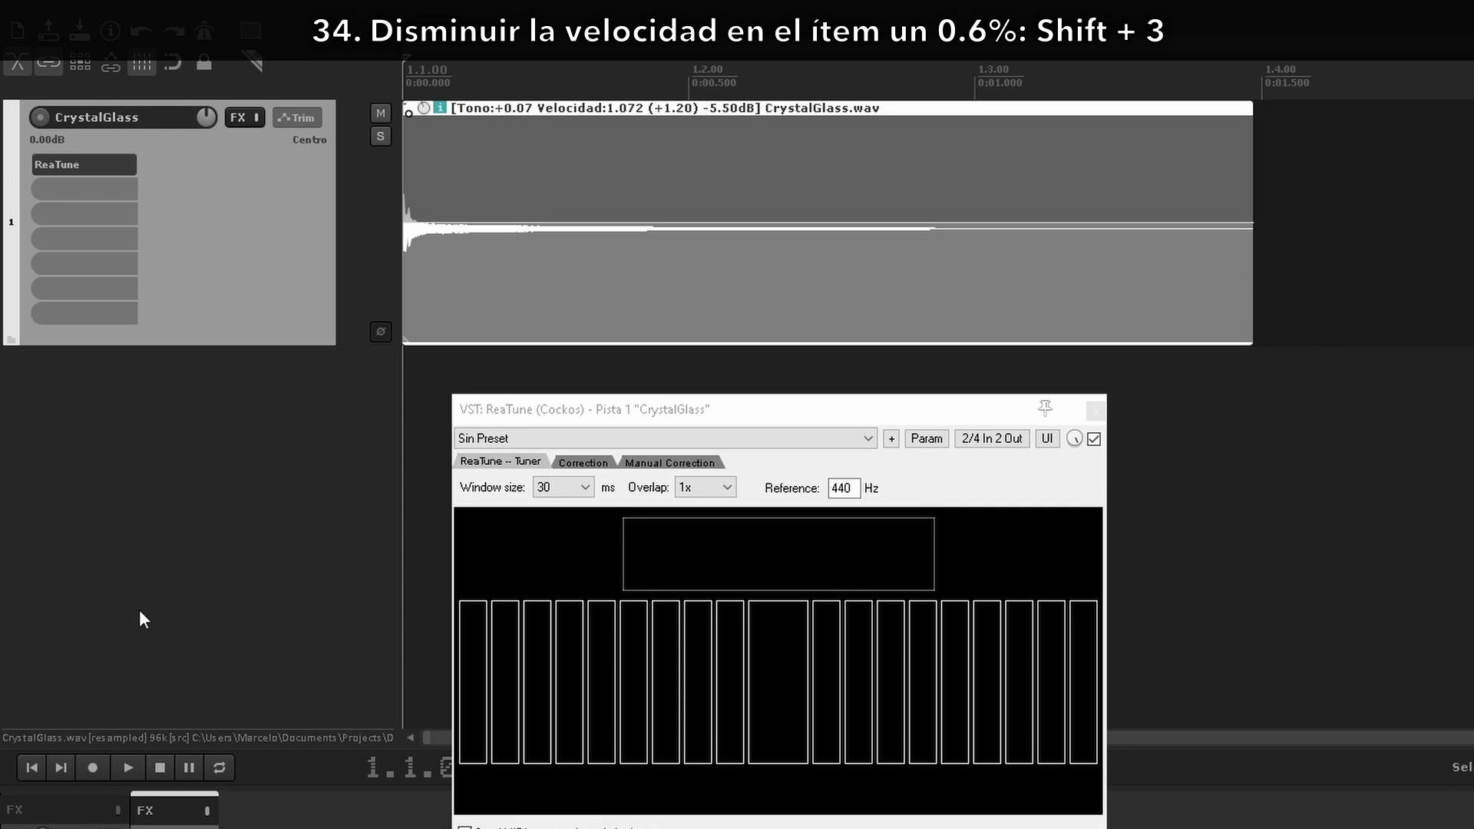
pyautogui.press('space')
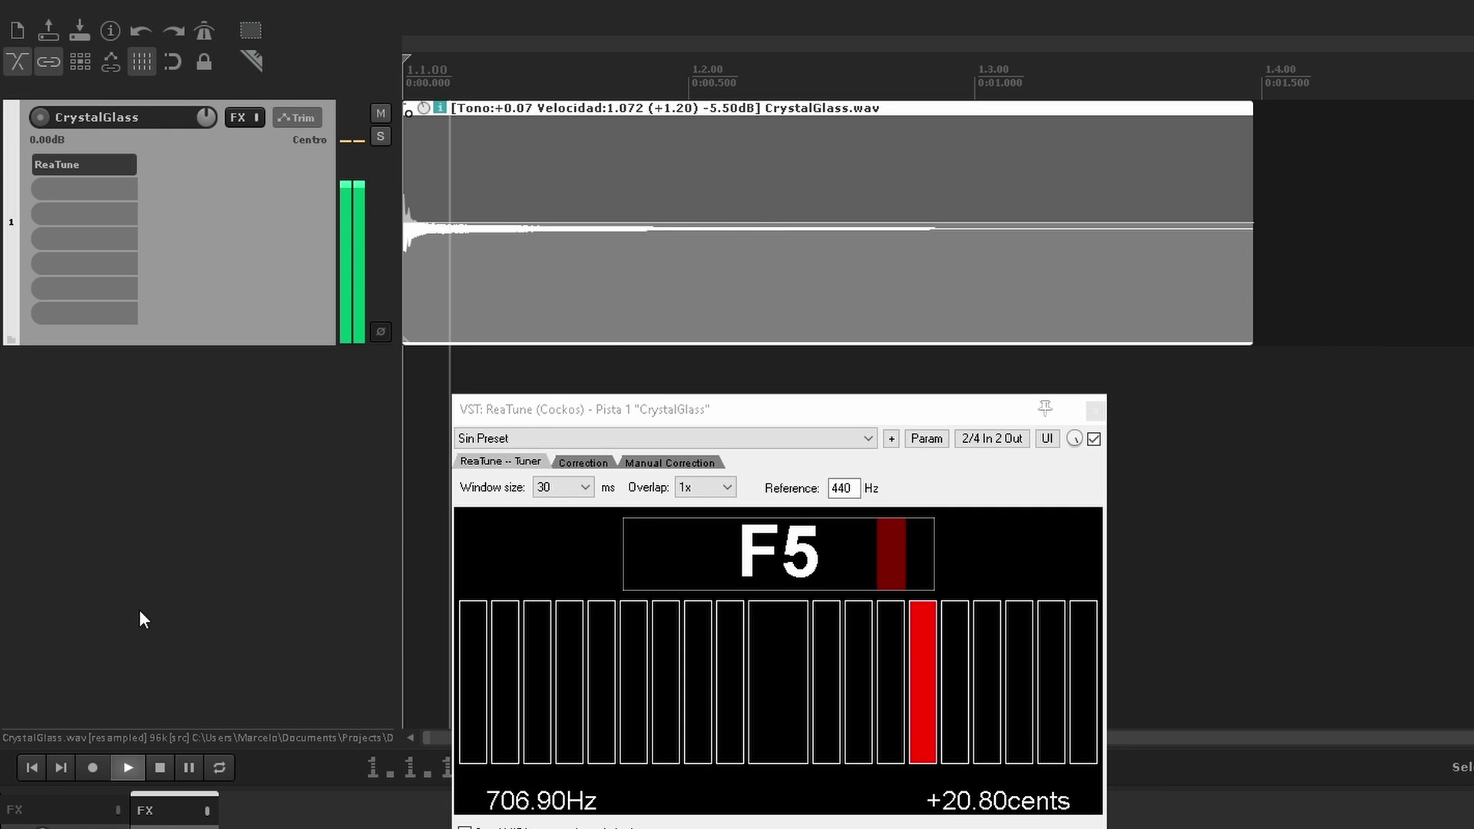
pyautogui.press('space')
pyautogui.hotkey('shift', '3')
pyautogui.hotkey('shift', '3')
pyautogui.hotkey('shift', '3')
pyautogui.hotkey('shift', '3')
pyautogui.hotkey('shift', '3')
pyautogui.hotkey('shift', '3')
pyautogui.hotkey('shift', '3')
pyautogui.hotkey('shift', '3')
pyautogui.hotkey('shift', '3')
pyautogui.hotkey('shift', '3')
pyautogui.hotkey('shift', '3')
pyautogui.hotkey('shift', '3')
pyautogui.press('space')
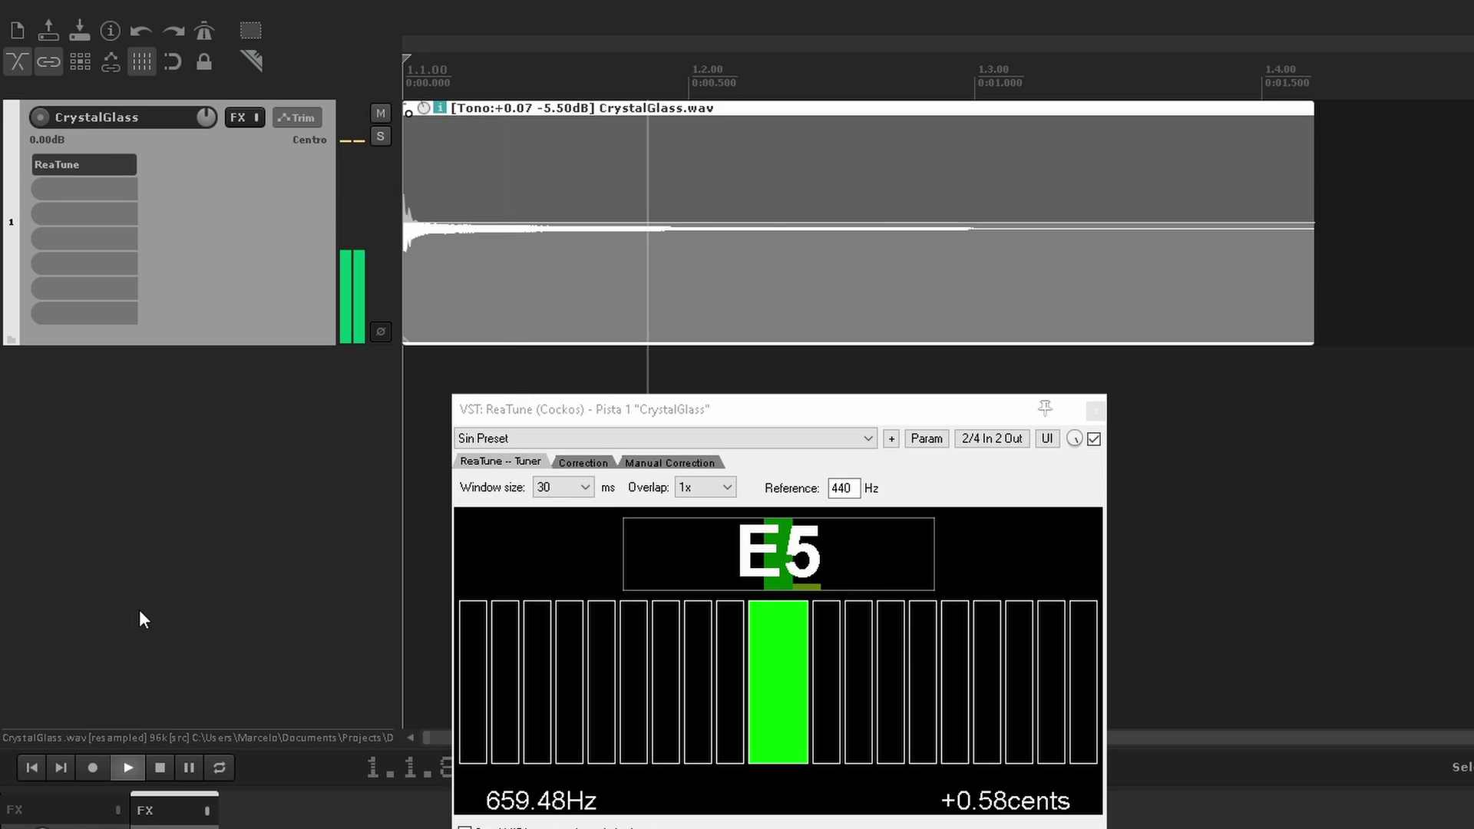
pyautogui.press('space')
# Step: Close the ReaTune window and open the FX chain of the CrystalGlass item
pyautogui.click(1096, 409)
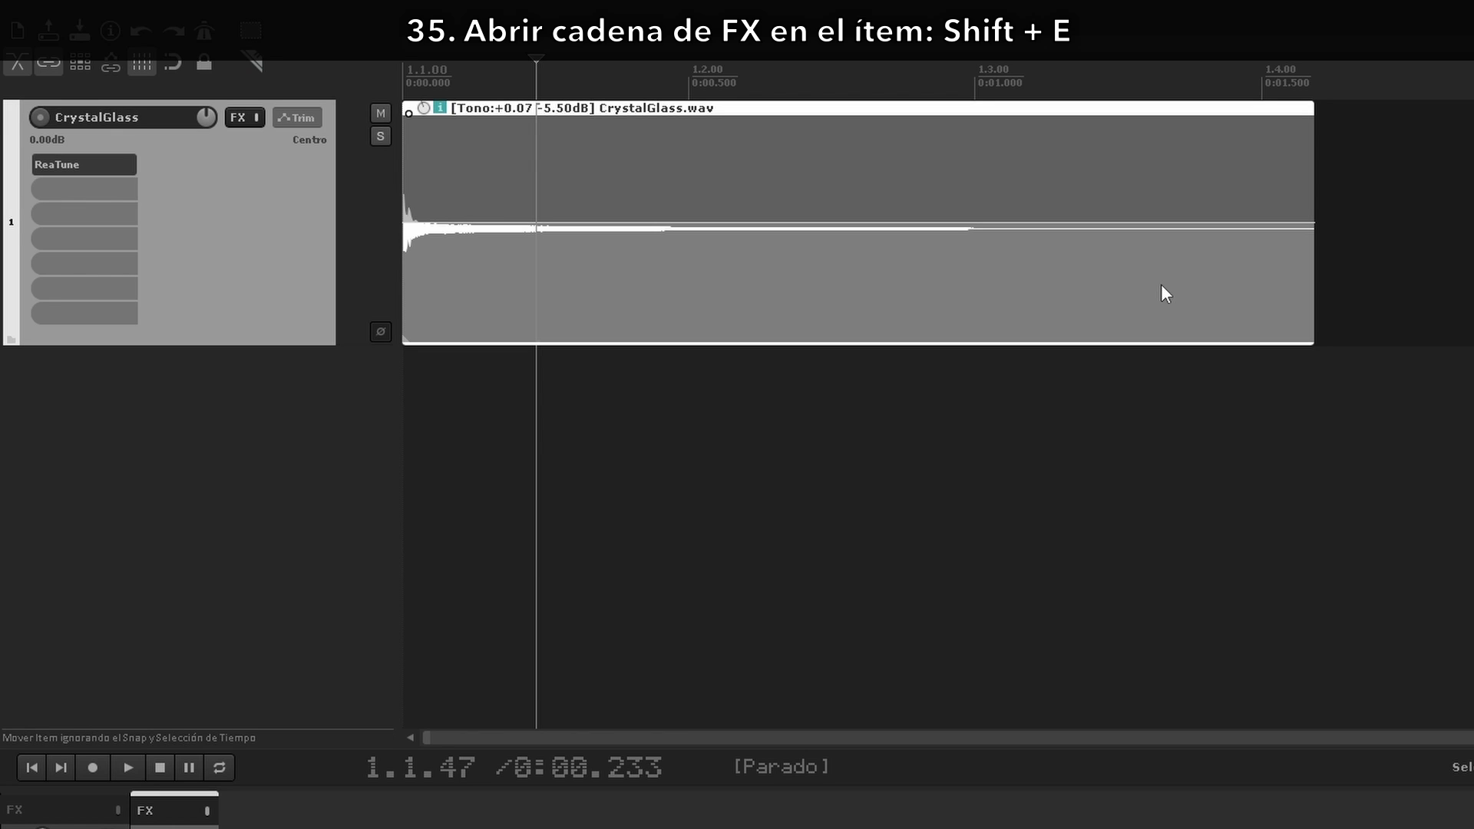
pyautogui.hotkey('shift', 'e')
pyautogui.click(714, 568)
pyautogui.click(1056, 687)
pyautogui.moveTo(353, 32); pyautogui.dragTo(711, 256)
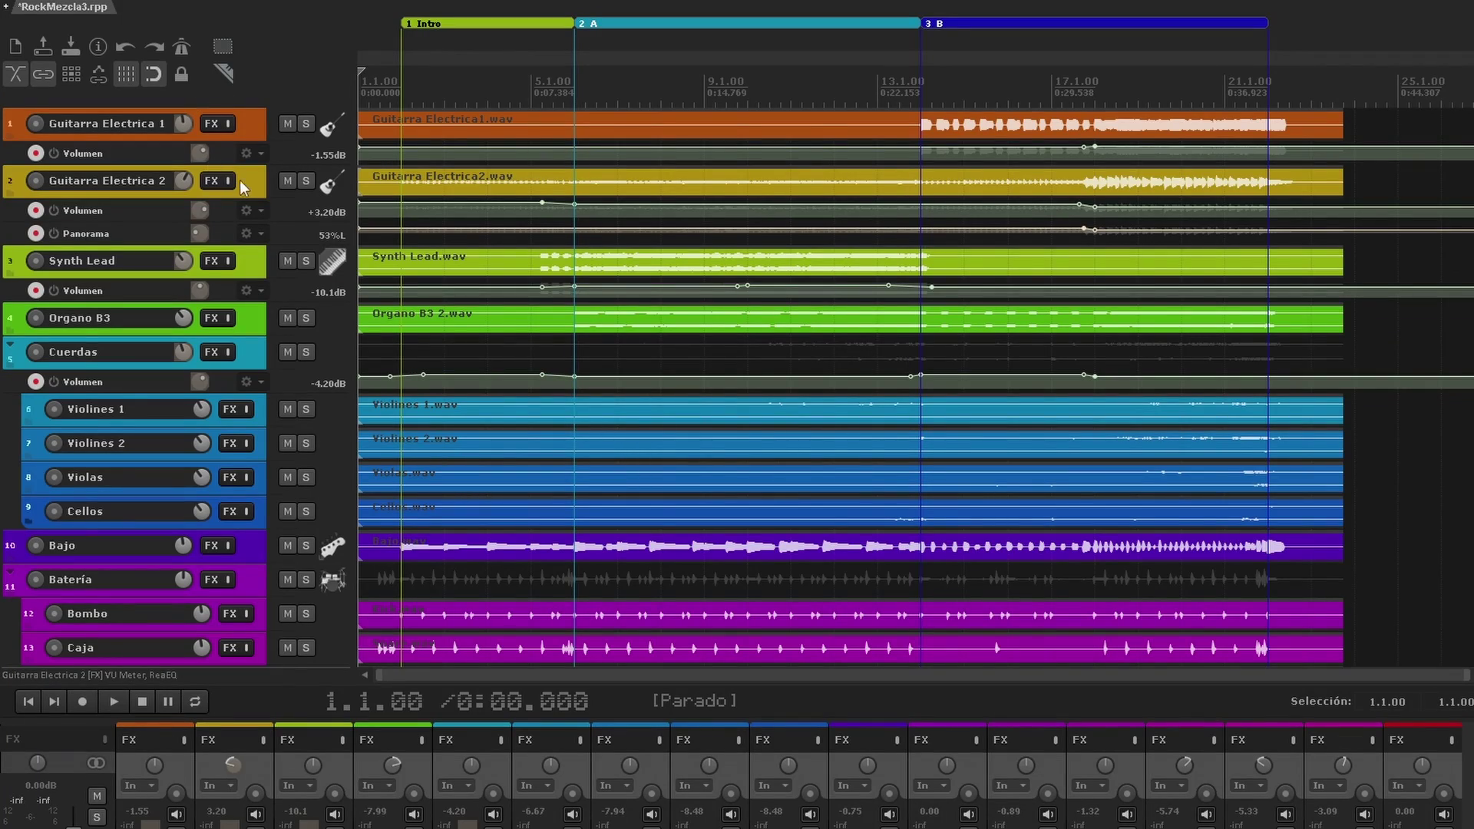
# Step: Toggle maximized height for Guitarra Electrica 2 alone, and for it together with Synth Lead, restoring the track heights each time
pyautogui.click(241, 179)
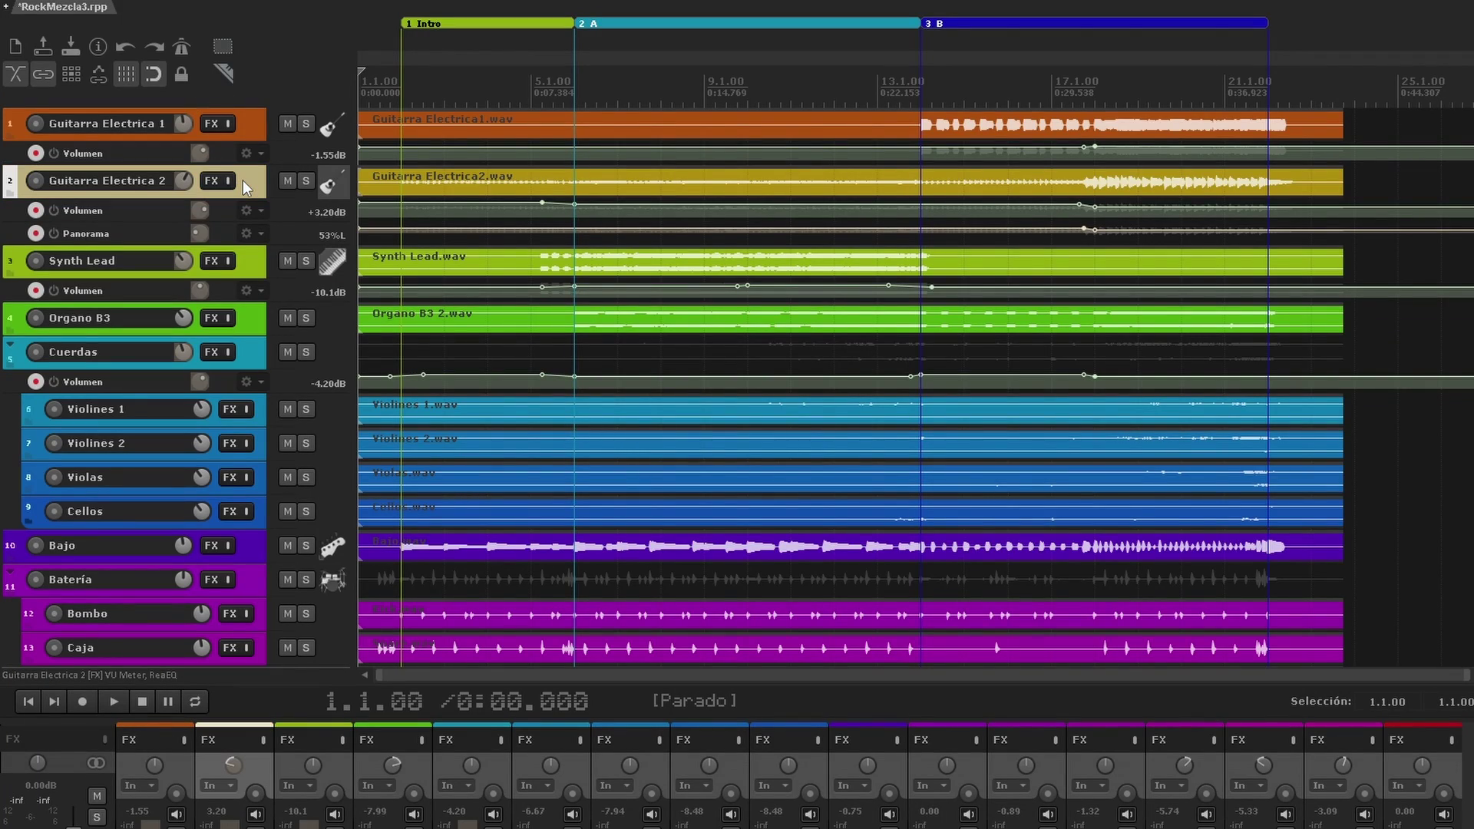
pyautogui.hotkey('shift', '1')
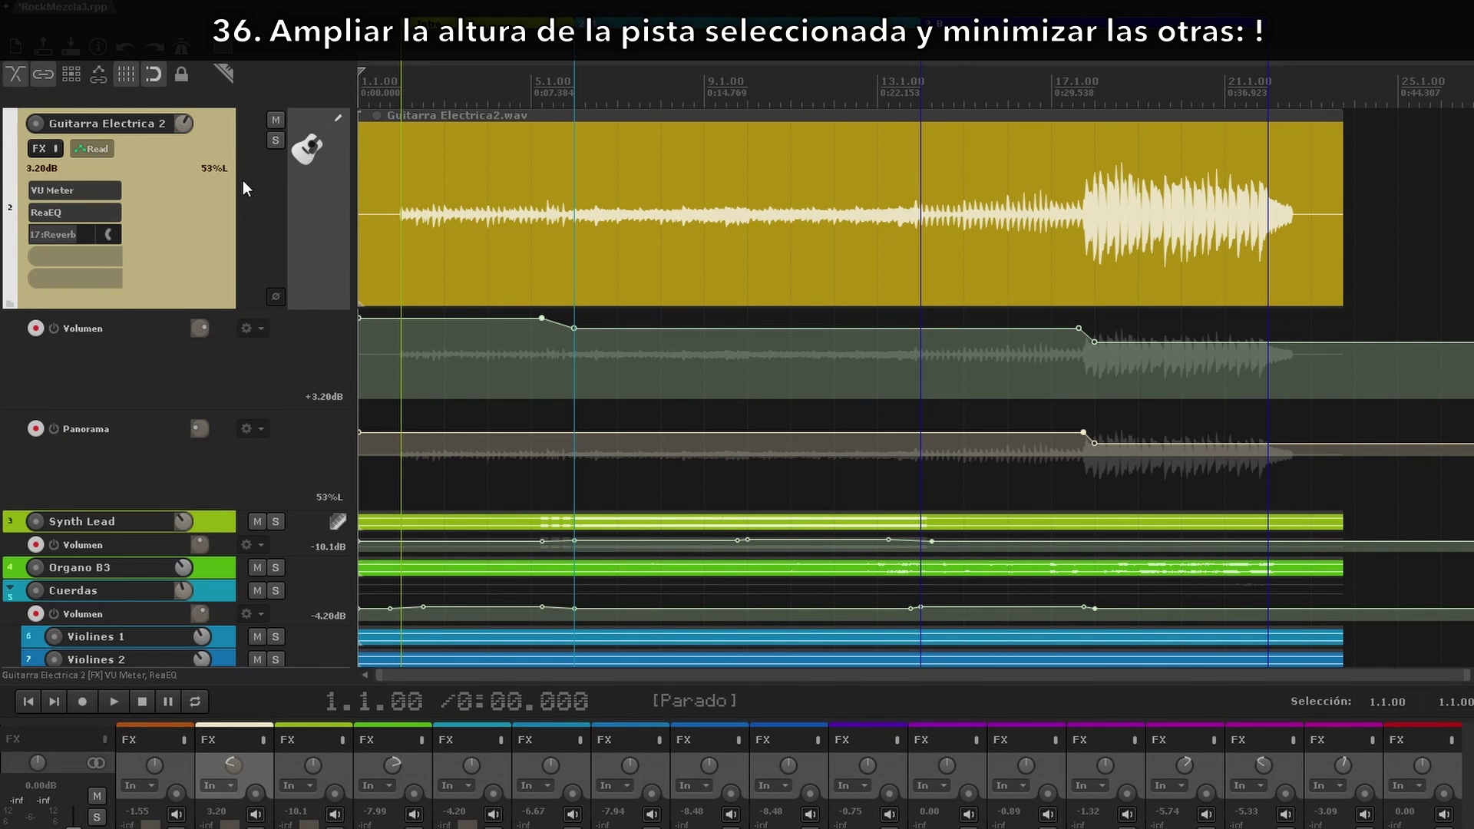
pyautogui.hotkey('shift', '1')
pyautogui.keyDown('ctrl'); pyautogui.click(258, 262); pyautogui.keyUp('ctrl')
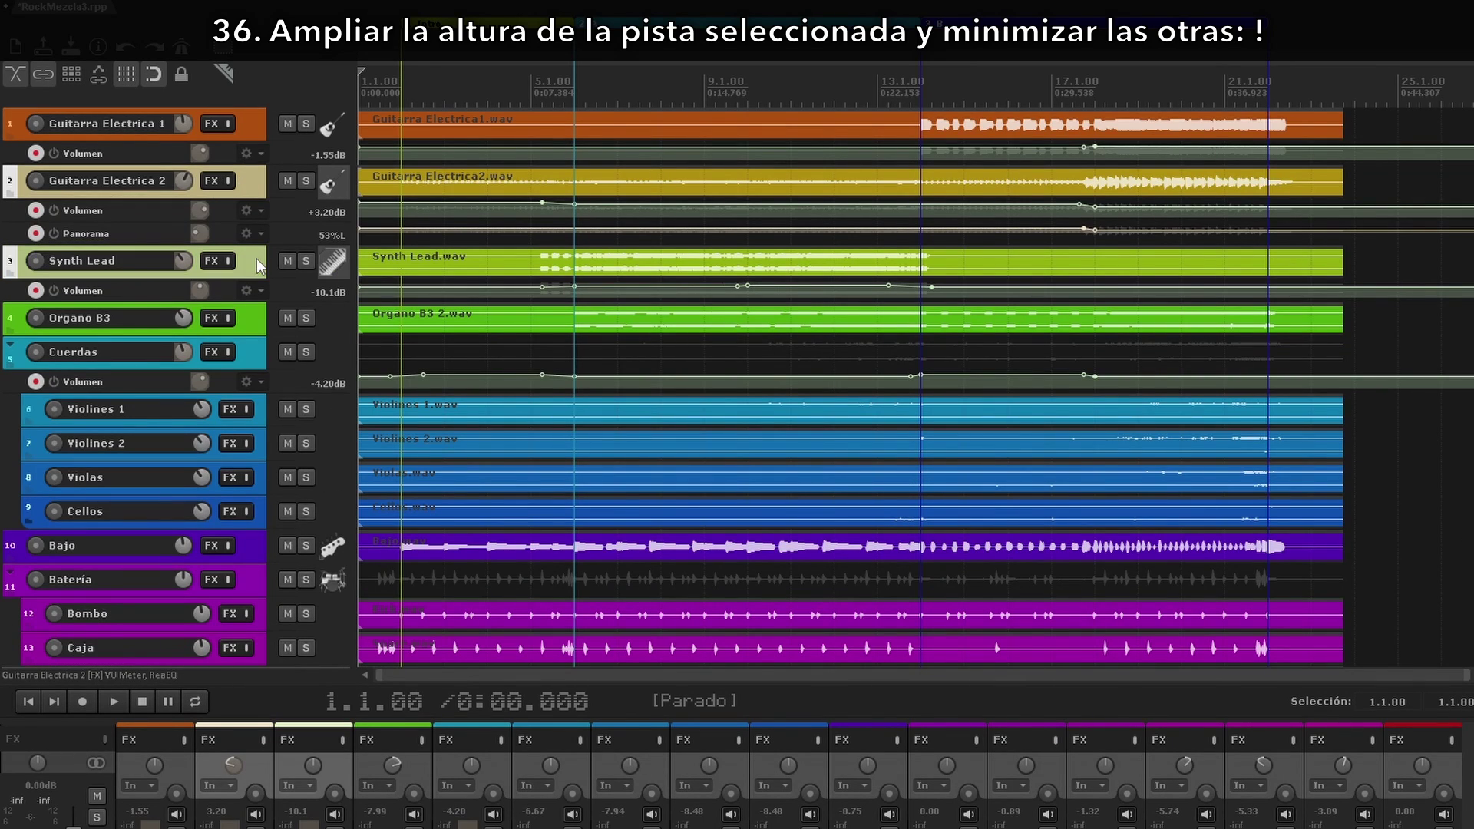
pyautogui.hotkey('shift', '1')
pyautogui.hotkey('shift', '1')
# Step: Solo and unsolo Guitarra Electrica 1, and do the same for Guitarra Electrica 1, Guitarra Electrica 2 and Synth Lead together
pyautogui.click(258, 131)
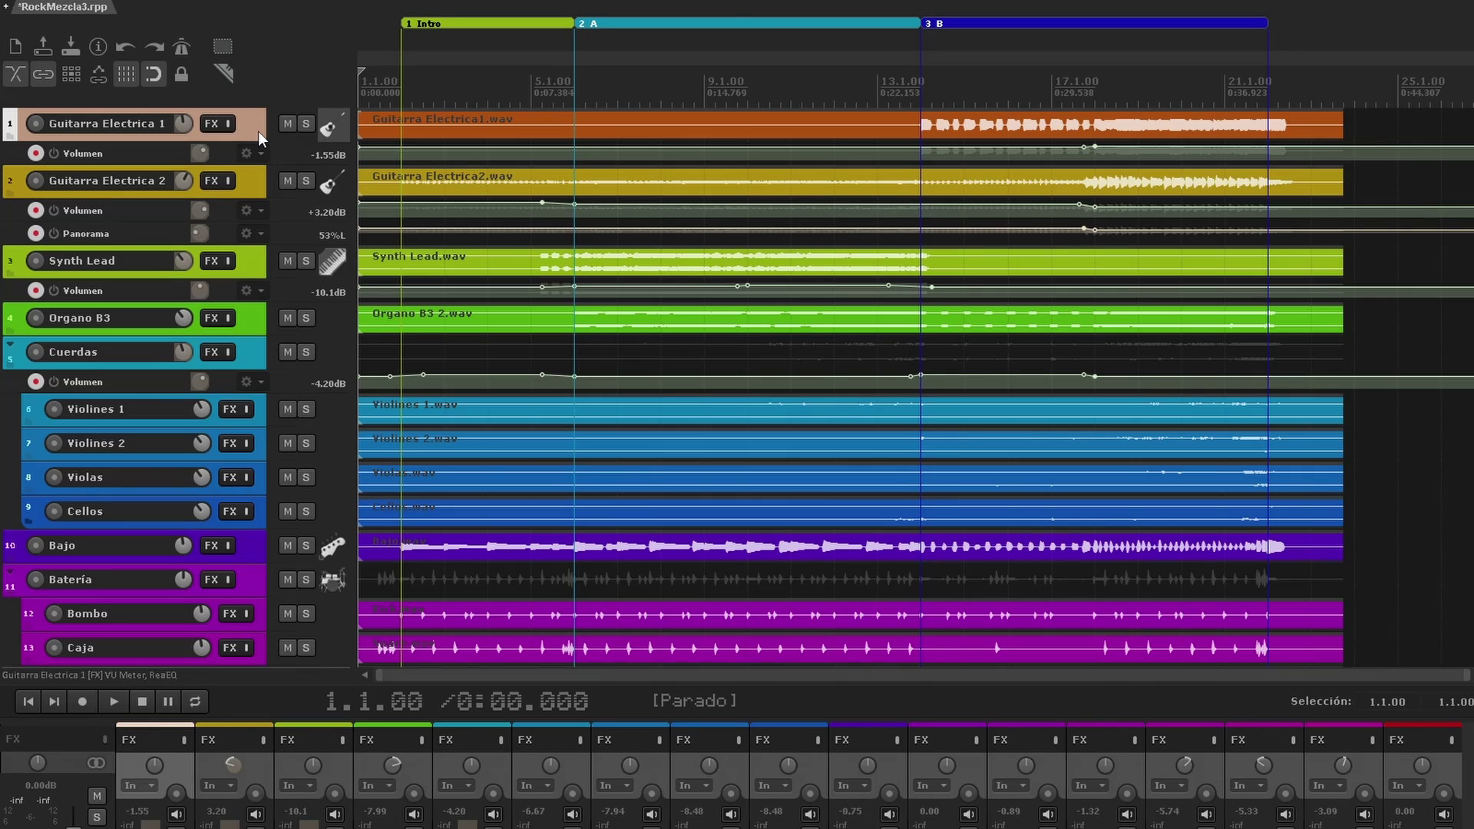
pyautogui.press('/')
pyautogui.press('/')
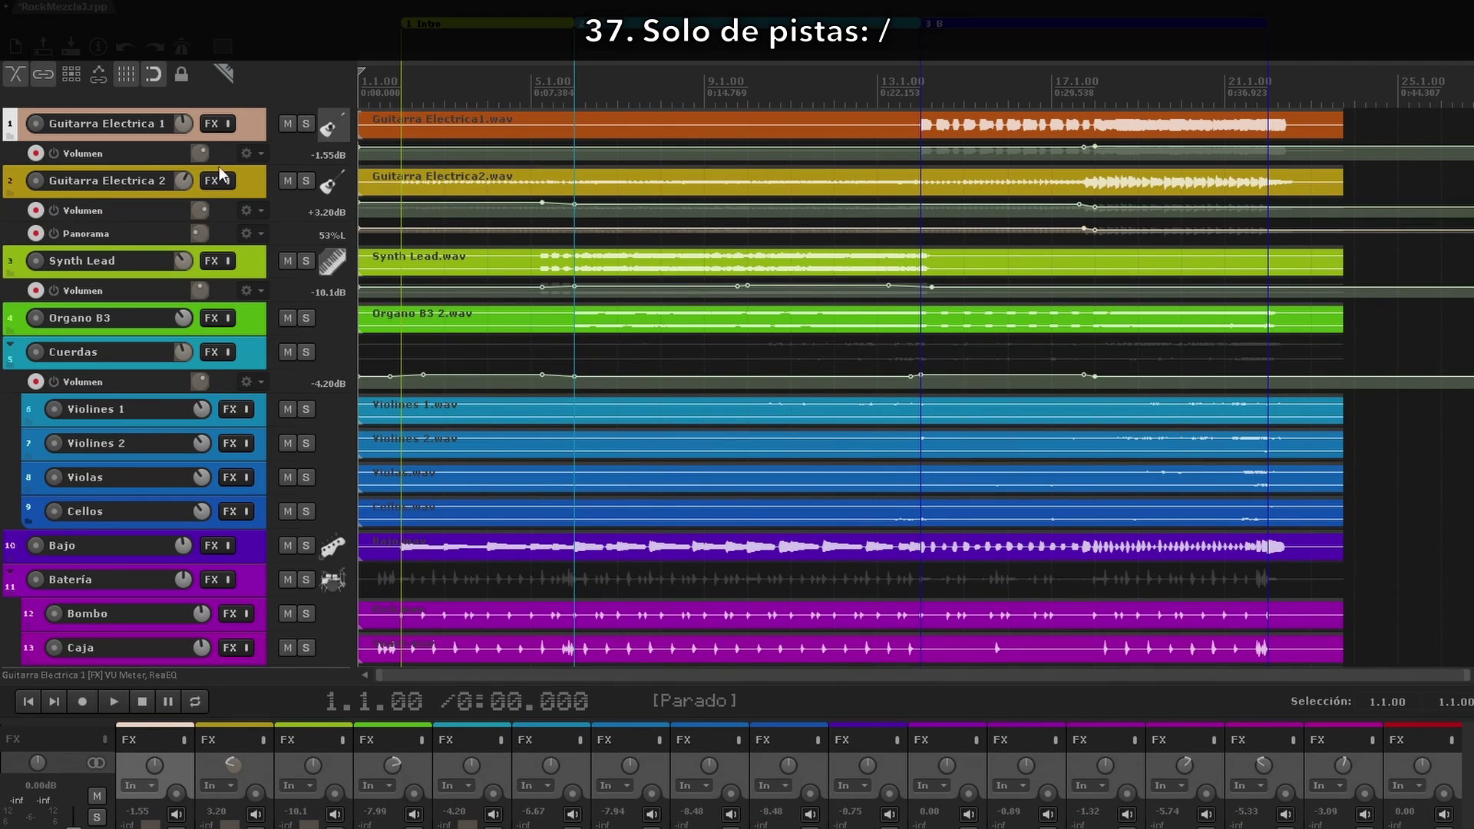
pyautogui.keyDown('shift'); pyautogui.click(259, 264); pyautogui.keyUp('shift')
pyautogui.press('/')
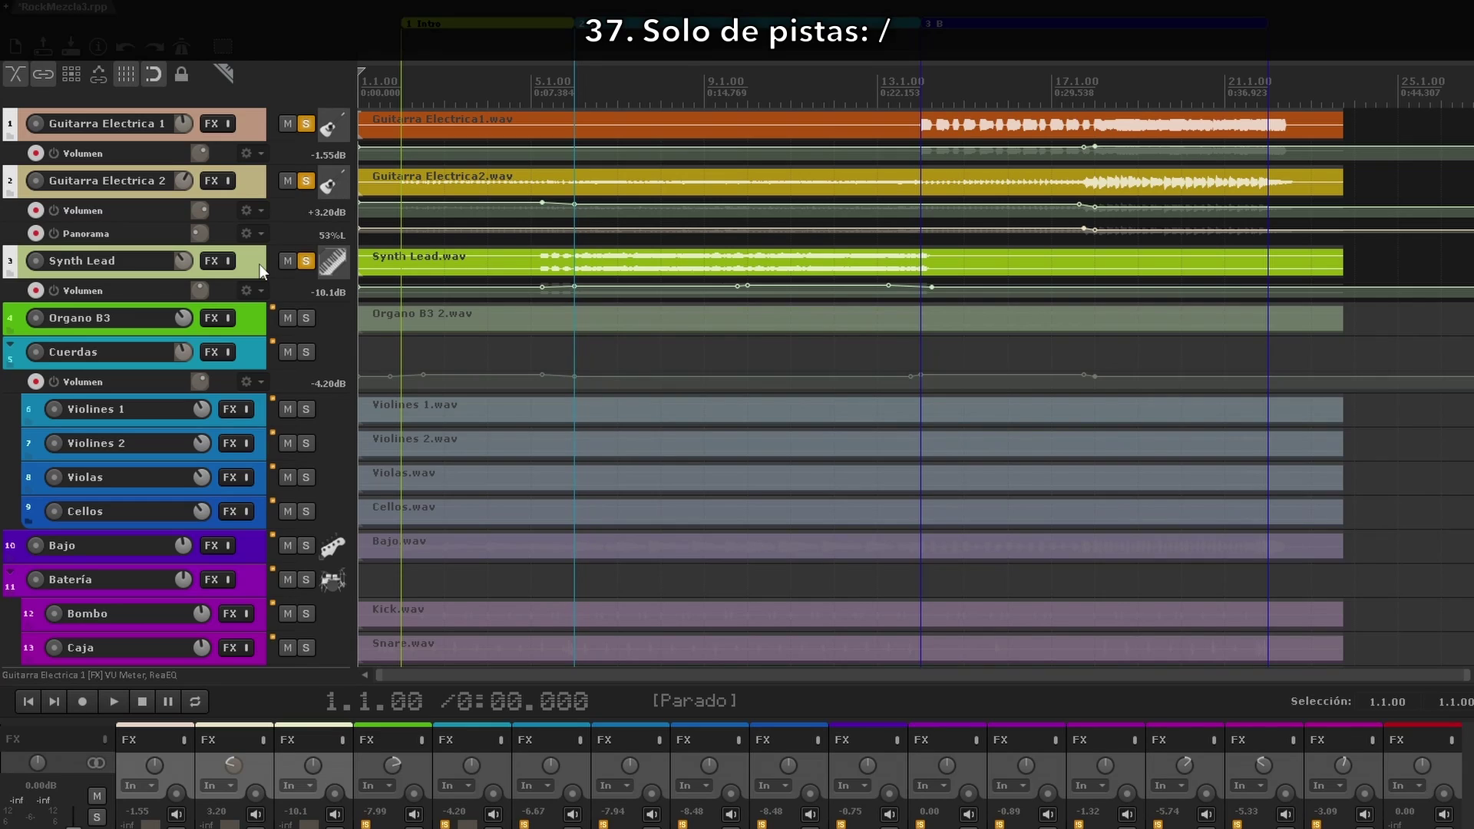
pyautogui.press('/')
# Step: Show the volume and pan envelopes of the Organo B3 track, and the project's tempo envelope
pyautogui.press('Down')
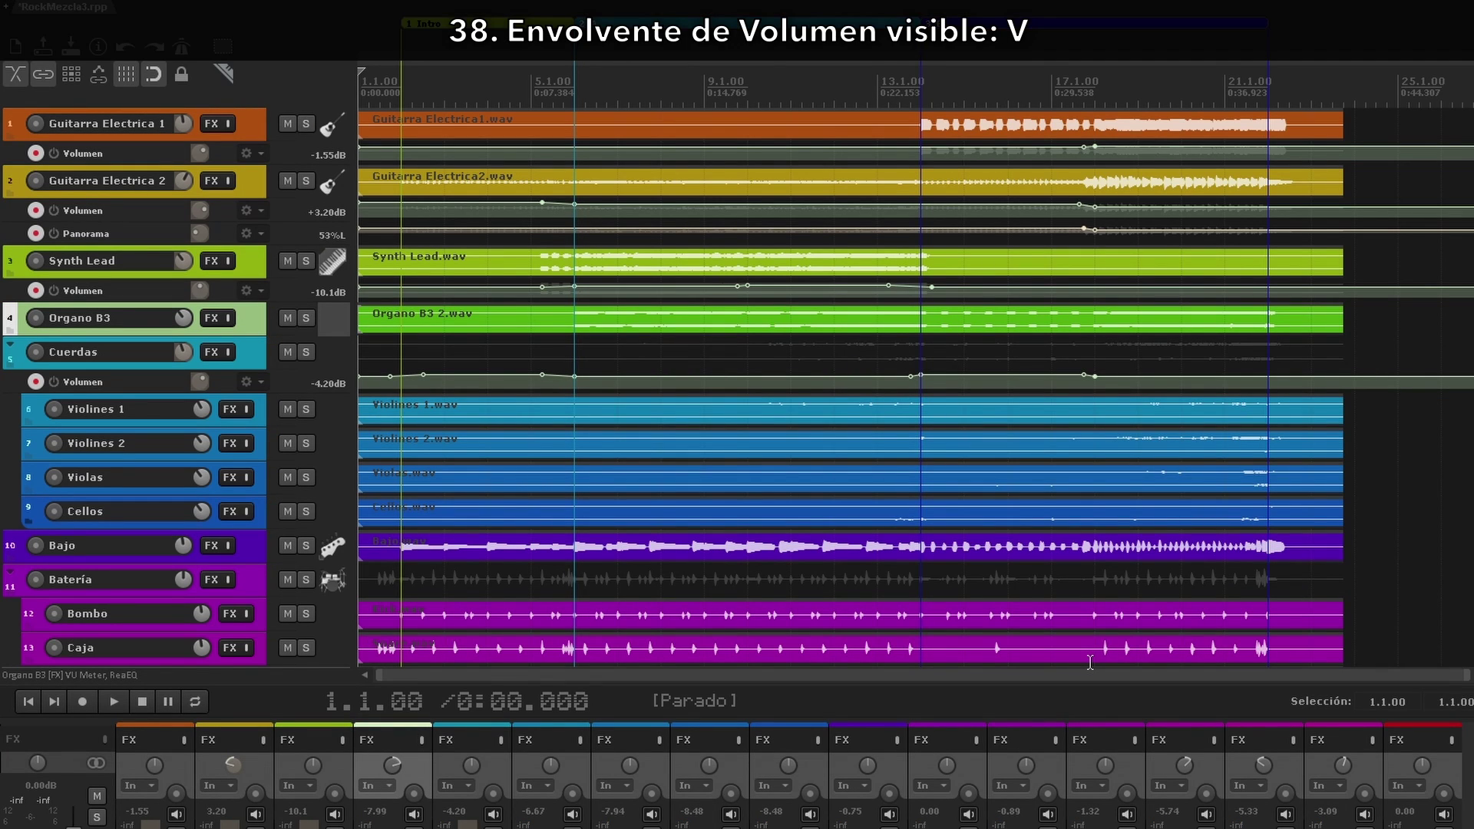
pyautogui.press('v')
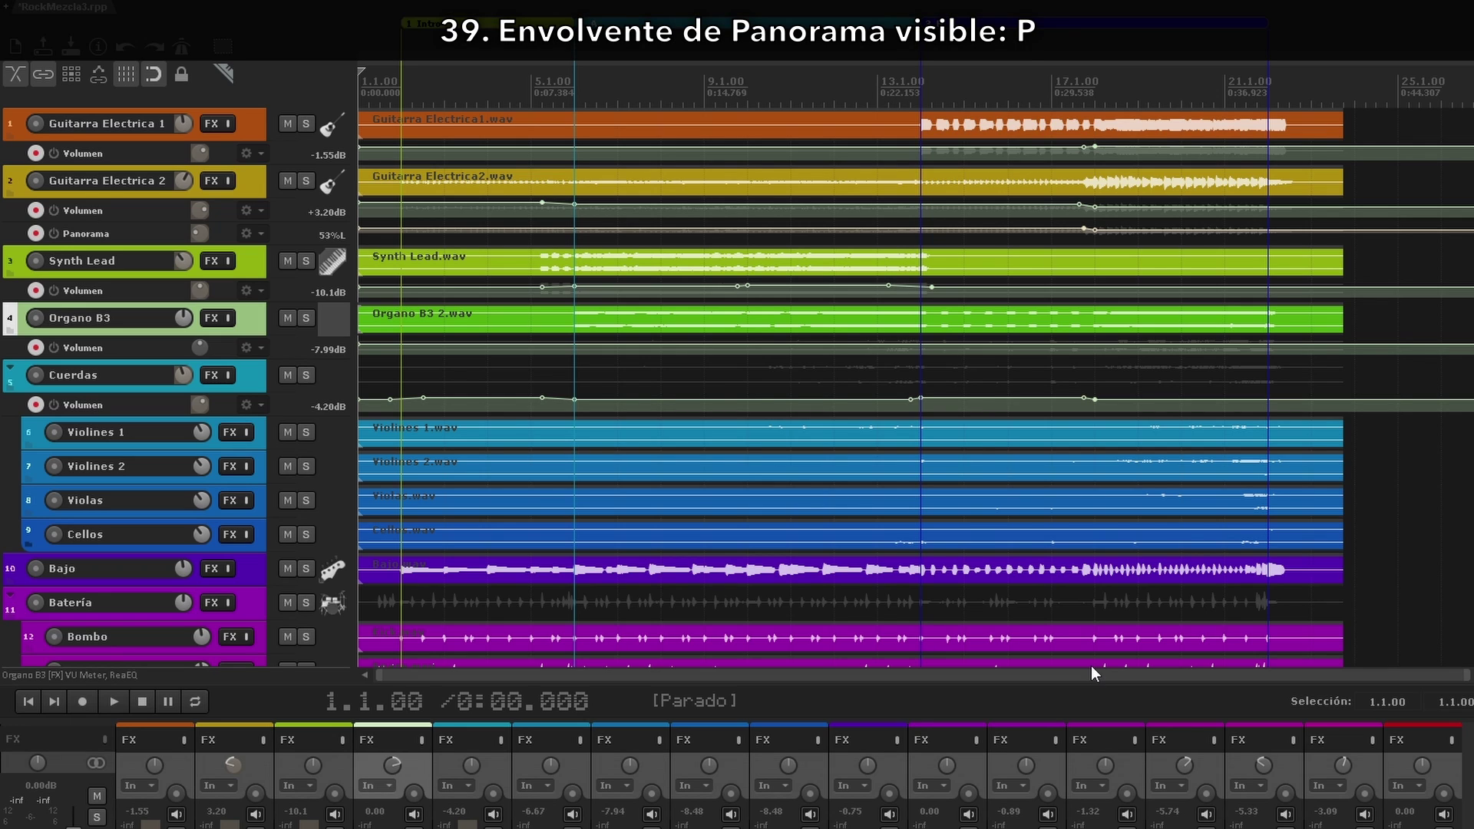
pyautogui.press('p')
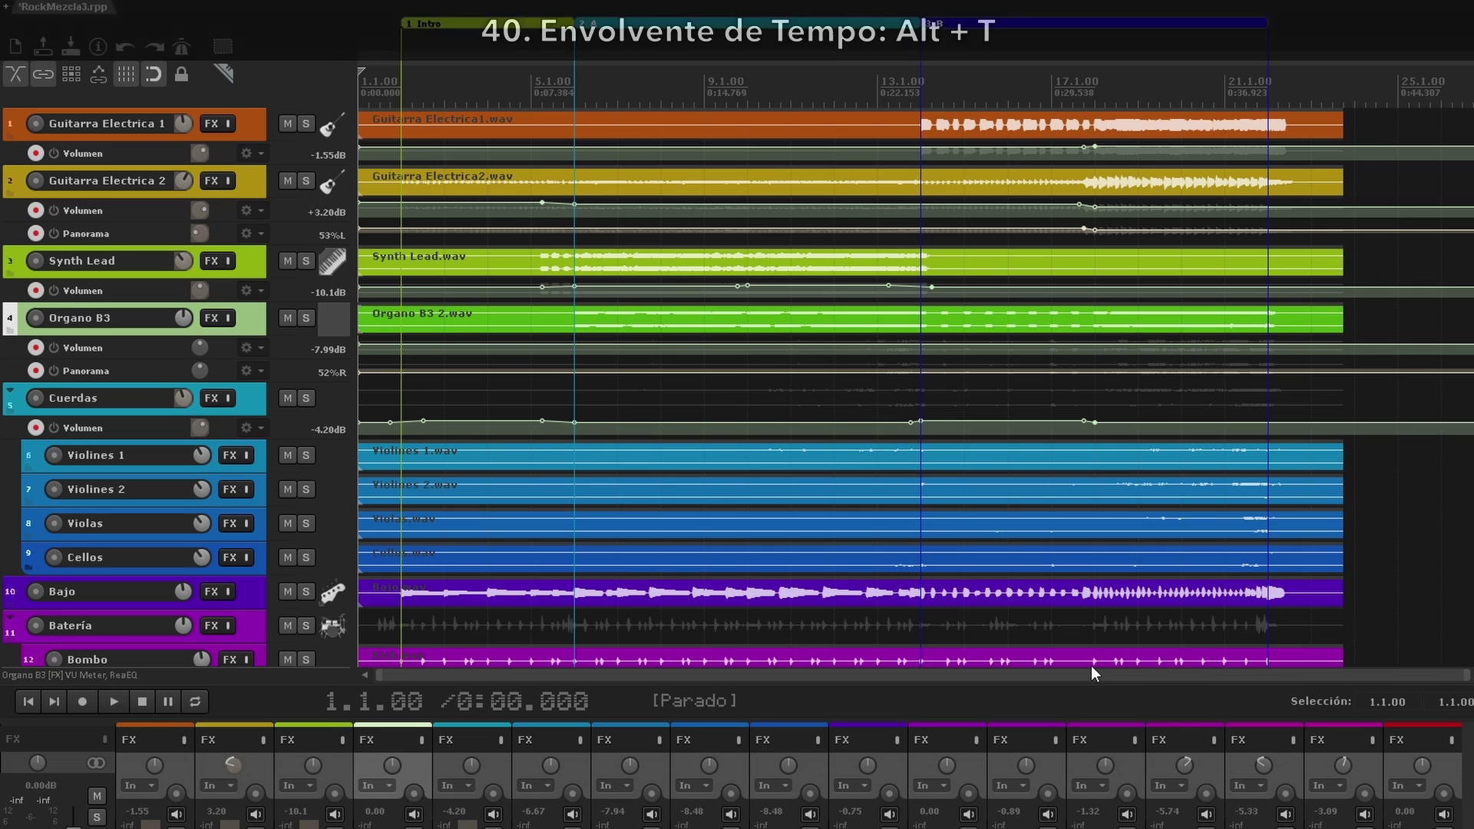
pyautogui.hotkey('alt', 't')
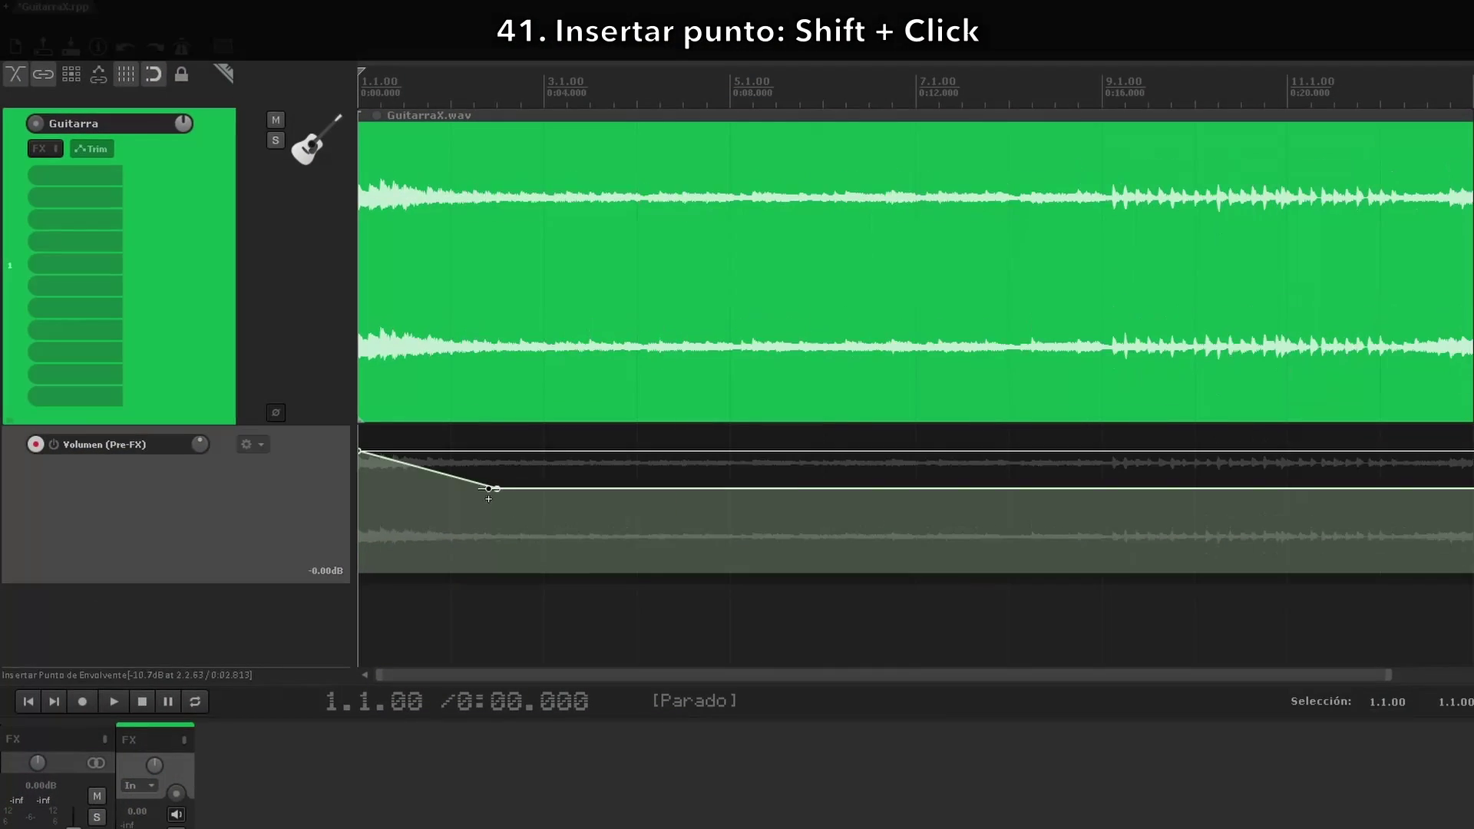
# Step: Add a point just after bar 3 on Guitarra's pre-FX volume envelope and draw a freehand curve from about bar 6 to 10.1.49, dipping after bar 7
pyautogui.keyDown('shift'); pyautogui.click(565, 460); pyautogui.keyUp('shift')
pyautogui.moveTo(841, 461)
pyautogui.mouseDown()
pyautogui.moveTo(944, 478)
pyautogui.moveTo(974, 530)
pyautogui.moveTo(1025, 532)
pyautogui.moveTo(1066, 455)
pyautogui.moveTo(1169, 441)
pyautogui.moveTo(1211, 461)
pyautogui.mouseUp()
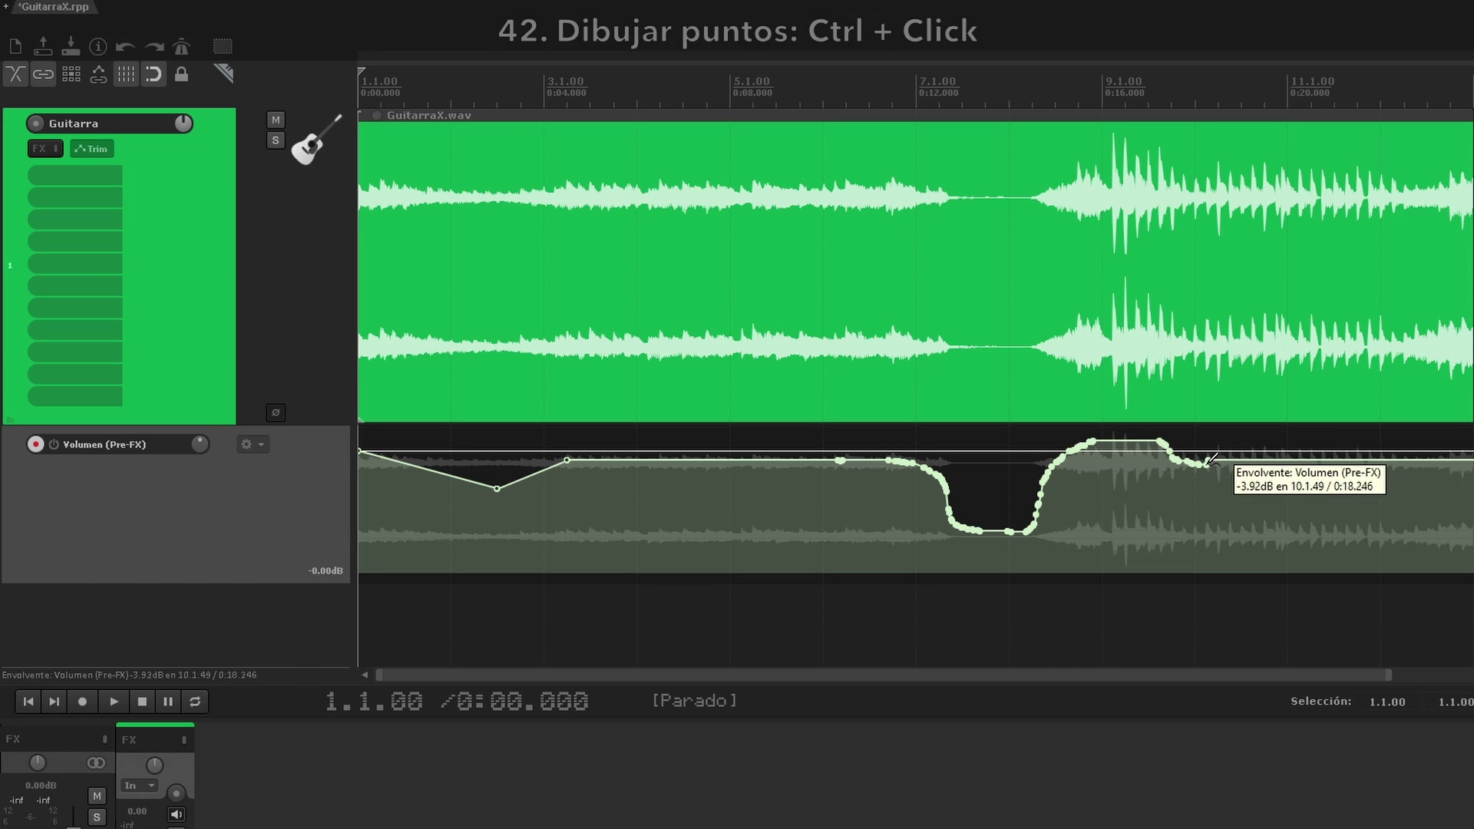
# Step: Delete the low volume envelope point before bar 3, and lower the envelope segment between 4.1.00 and 5.1.00
pyautogui.keyDown('alt'); pyautogui.click(504, 498); pyautogui.keyUp('alt')
pyautogui.moveTo(639, 84); pyautogui.dragTo(725, 88)
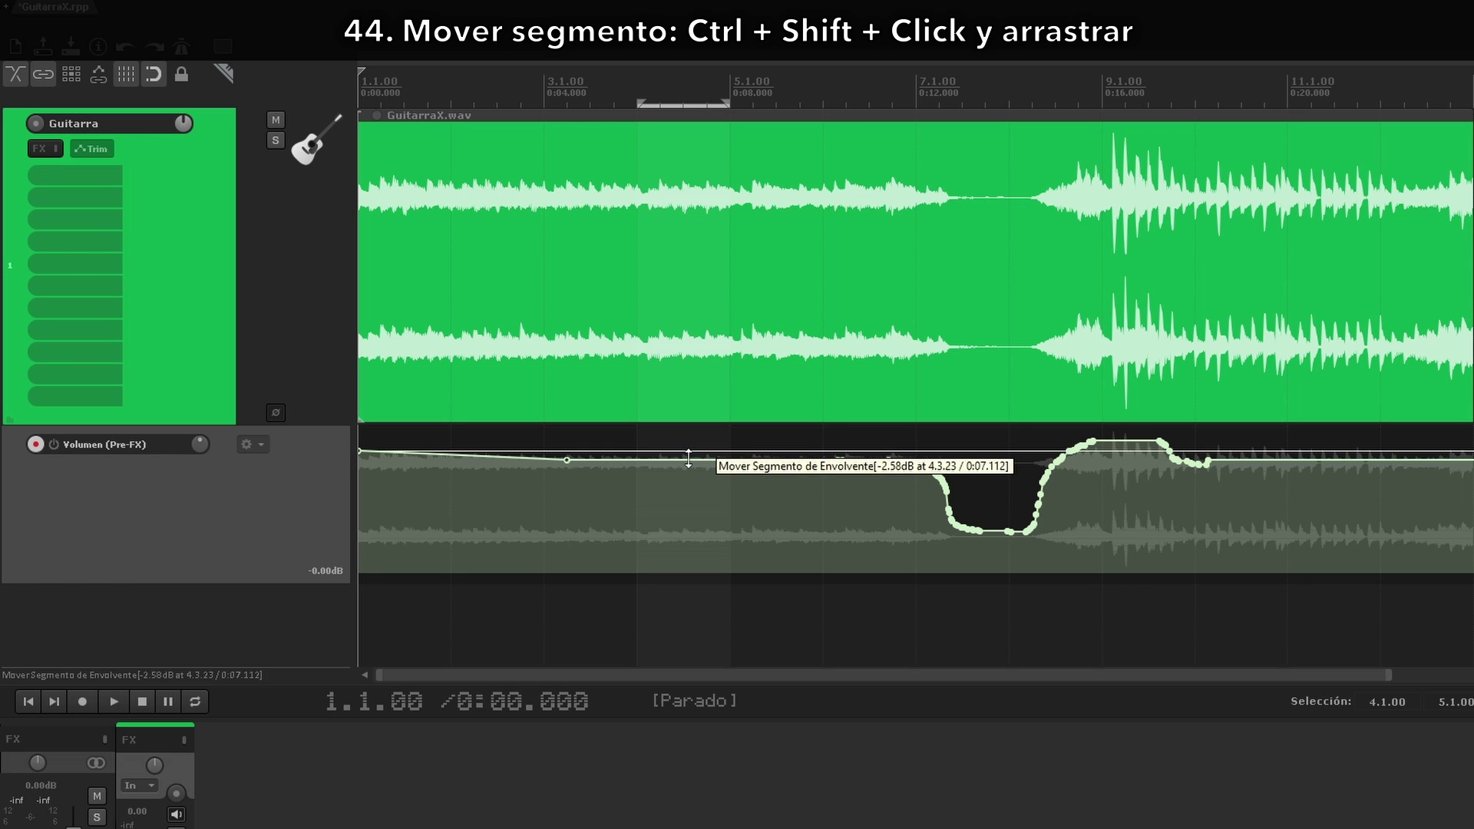
pyautogui.moveTo(689, 458)
pyautogui.mouseDown()
pyautogui.moveTo(701, 517)
pyautogui.moveTo(695, 463)
pyautogui.moveTo(695, 476)
pyautogui.mouseUp()
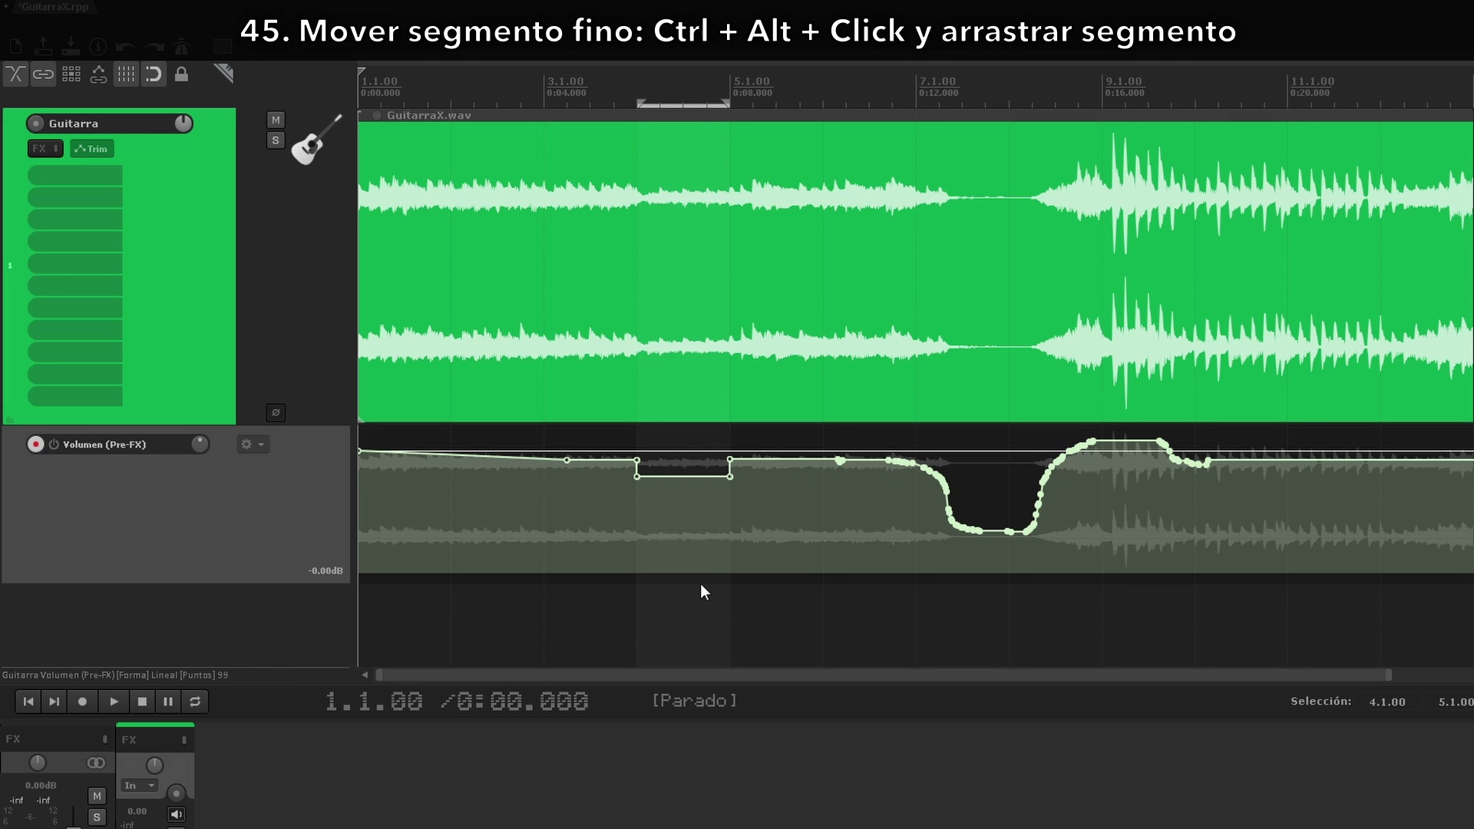
# Step: Finely lower the segment of Guitarra's pre-FX volume envelope between 4.1.00 and 5.1.00
pyautogui.moveTo(686, 474); pyautogui.dragTo(690, 820)
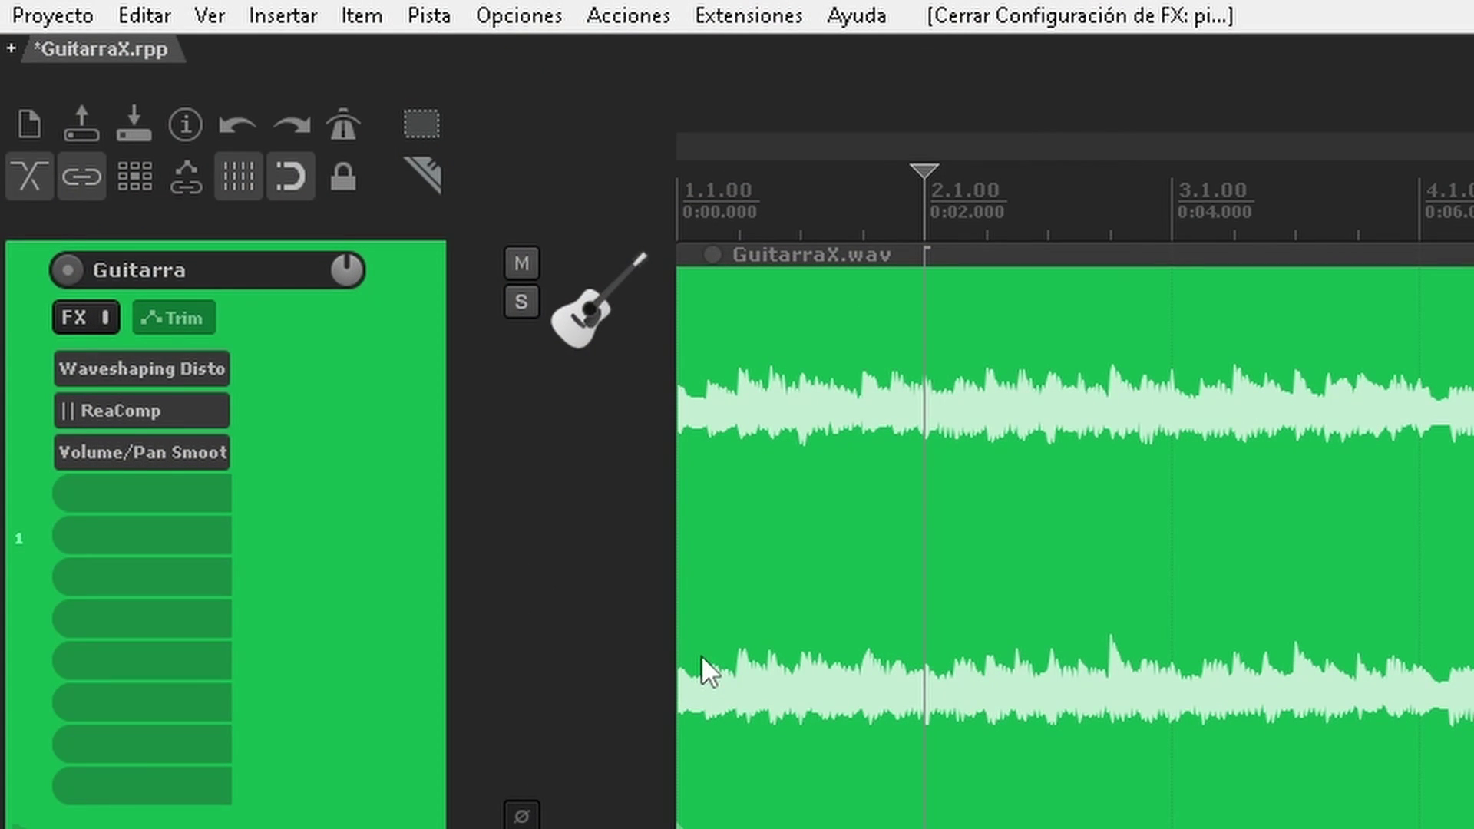
# Step: Insert unnamed markers at 2.1.00 and 3.1.00 in the GuitarraX project
pyautogui.click(285, 15)
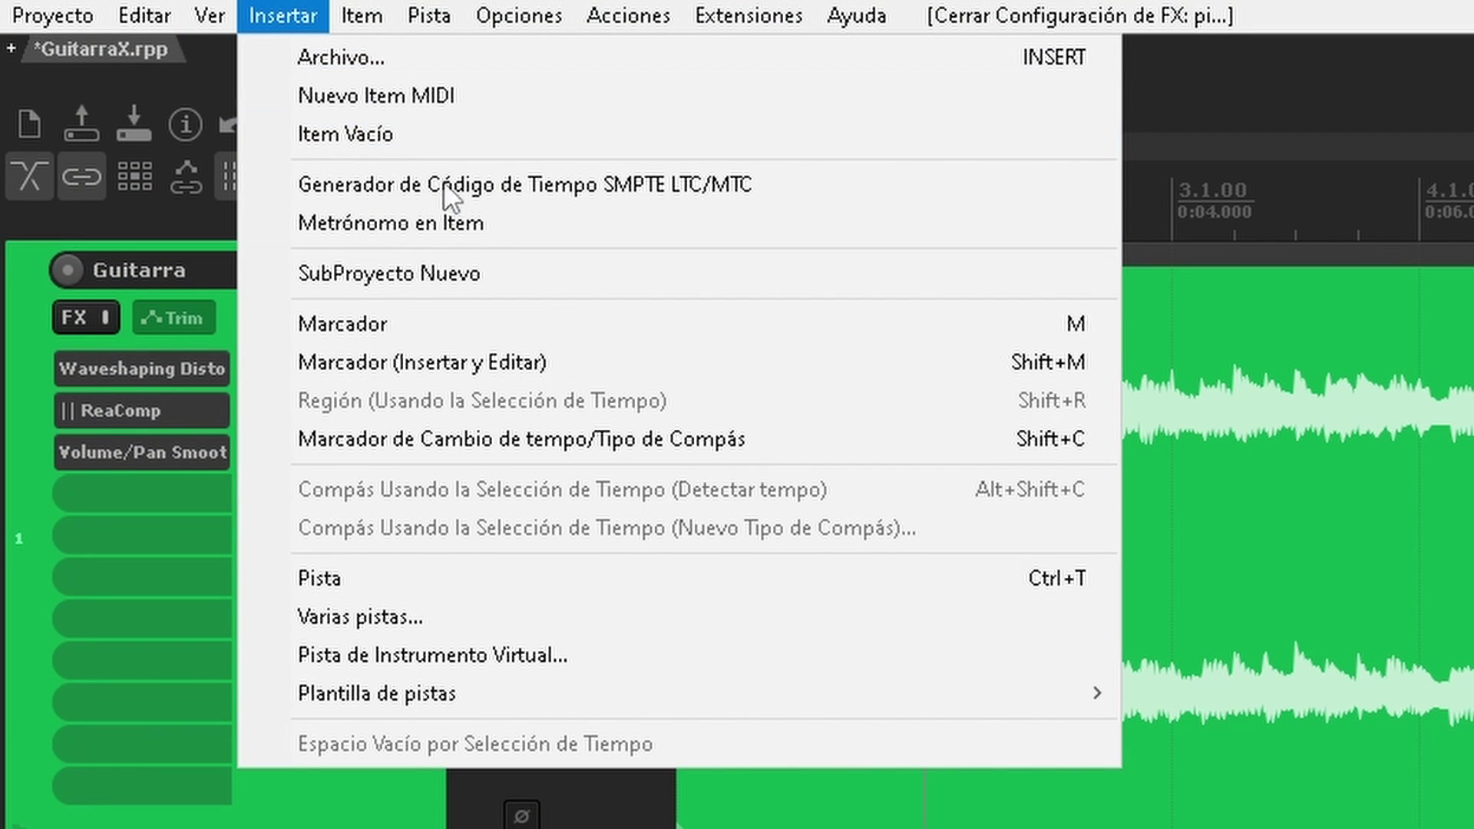
pyautogui.click(604, 323)
pyautogui.click(1176, 185)
pyautogui.press('m')
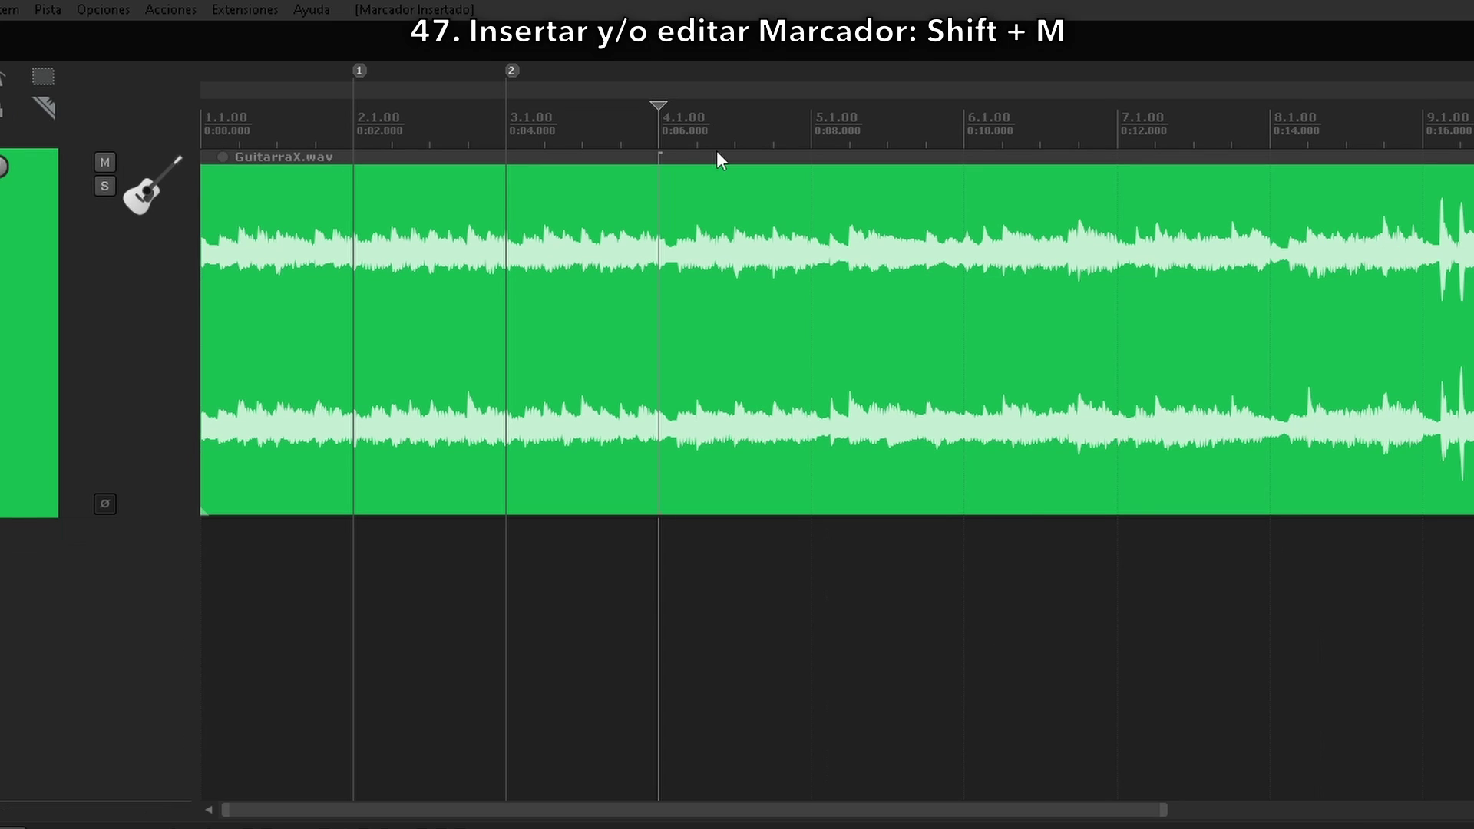
# Step: Insert a green marker named "Hola a todos" at 4.1.00
pyautogui.hotkey('shift', 'm')
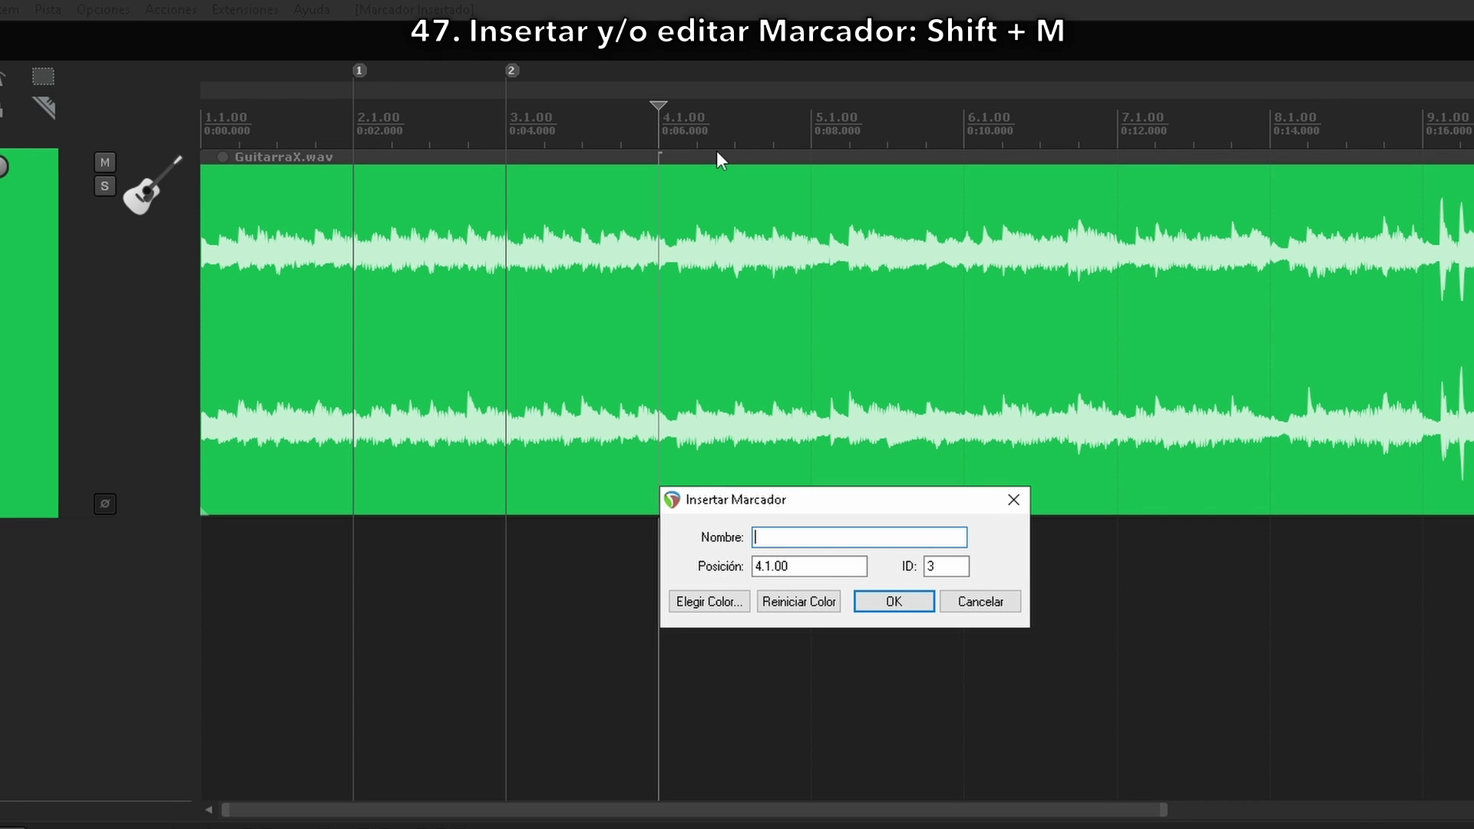
pyautogui.write('Hola a todos')
pyautogui.click(708, 601)
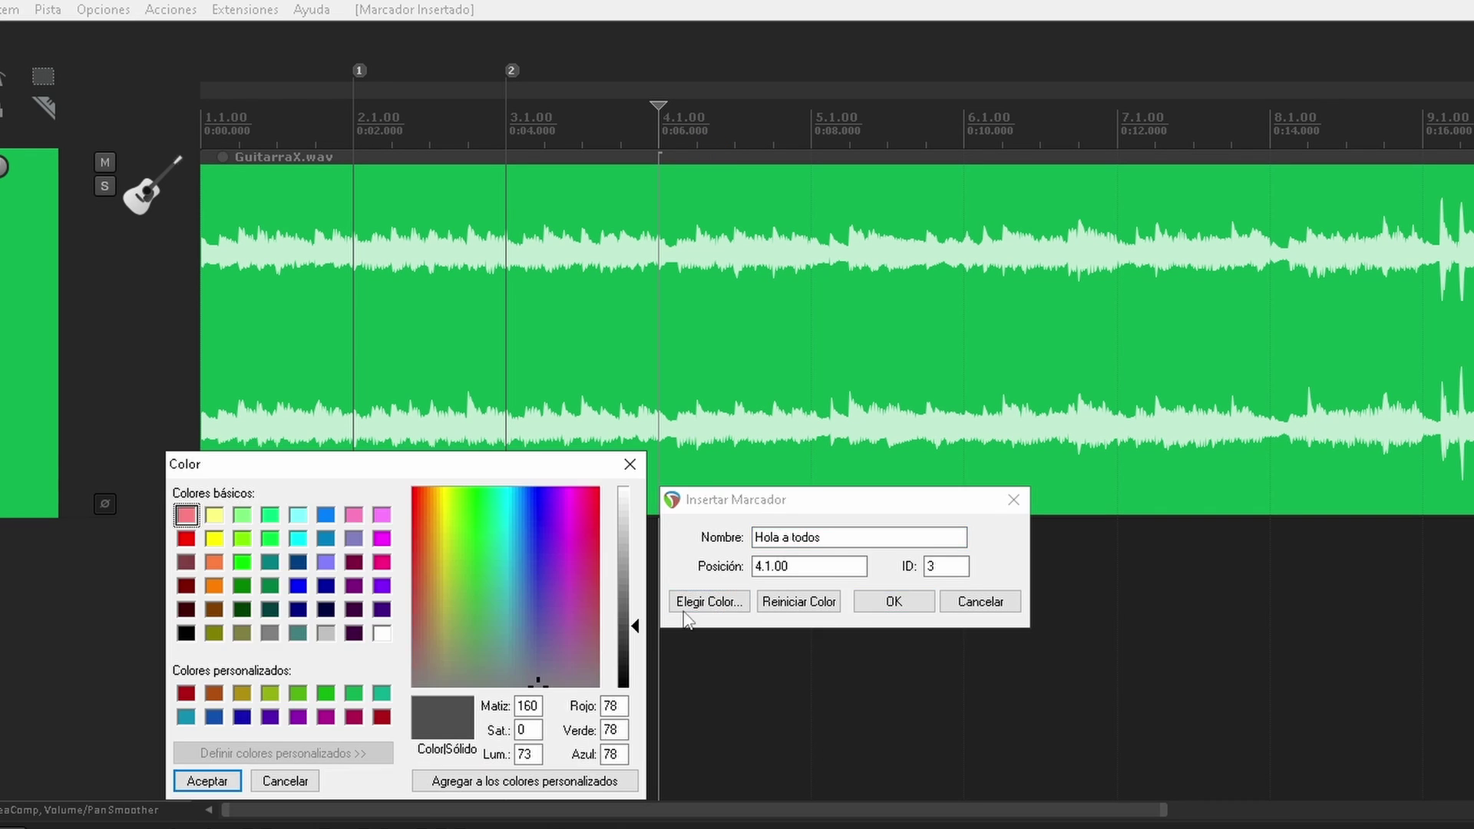
pyautogui.click(298, 693)
pyautogui.click(207, 780)
pyautogui.click(894, 602)
# Step: Name marker 2 at 3.1.00 "Marcador B" and delete marker 1 at 2.1.00
pyautogui.click(511, 70)
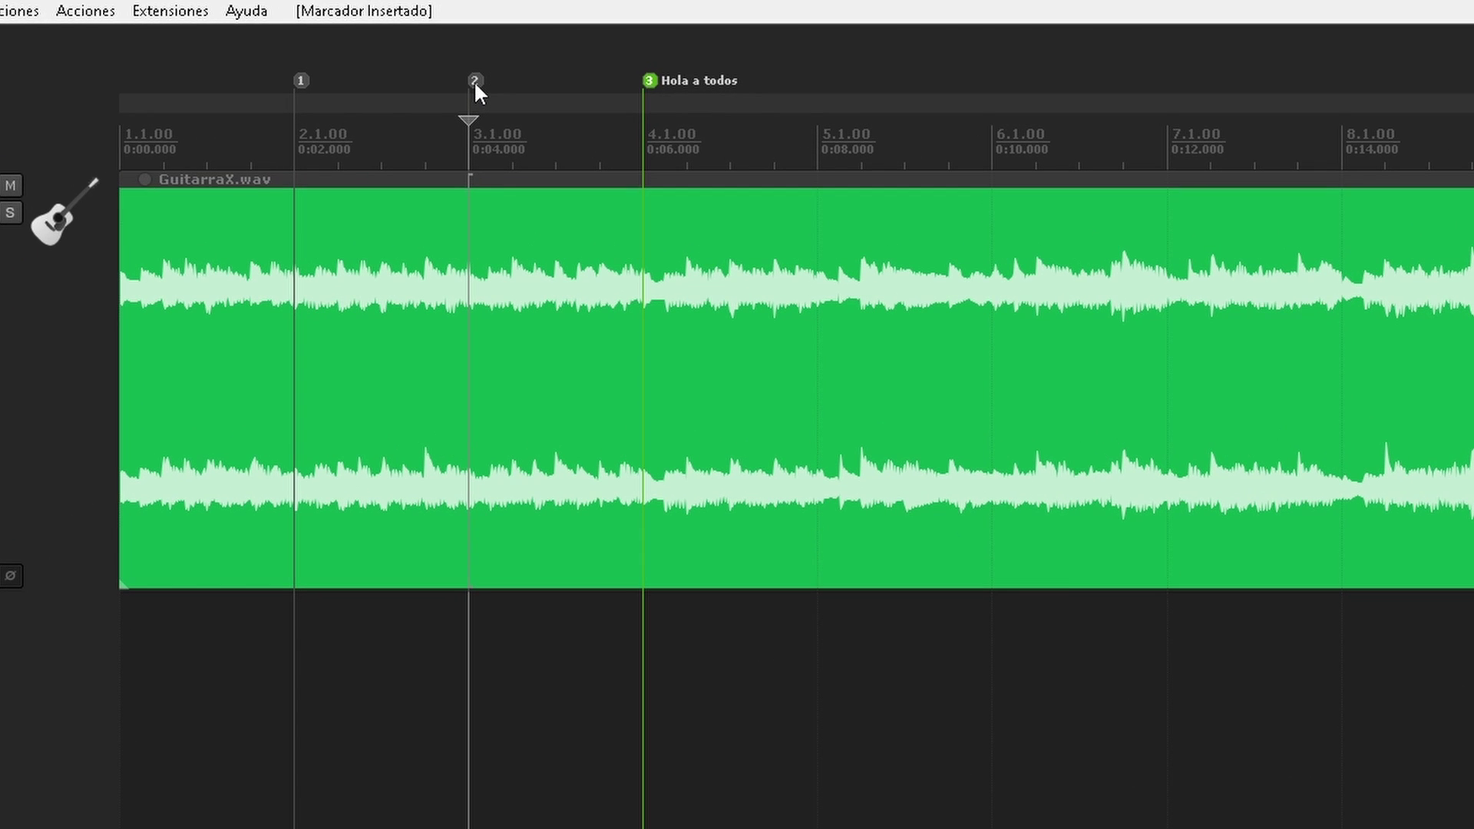
pyautogui.doubleClick(474, 81)
pyautogui.write('Marcador B')
pyautogui.press('Return')
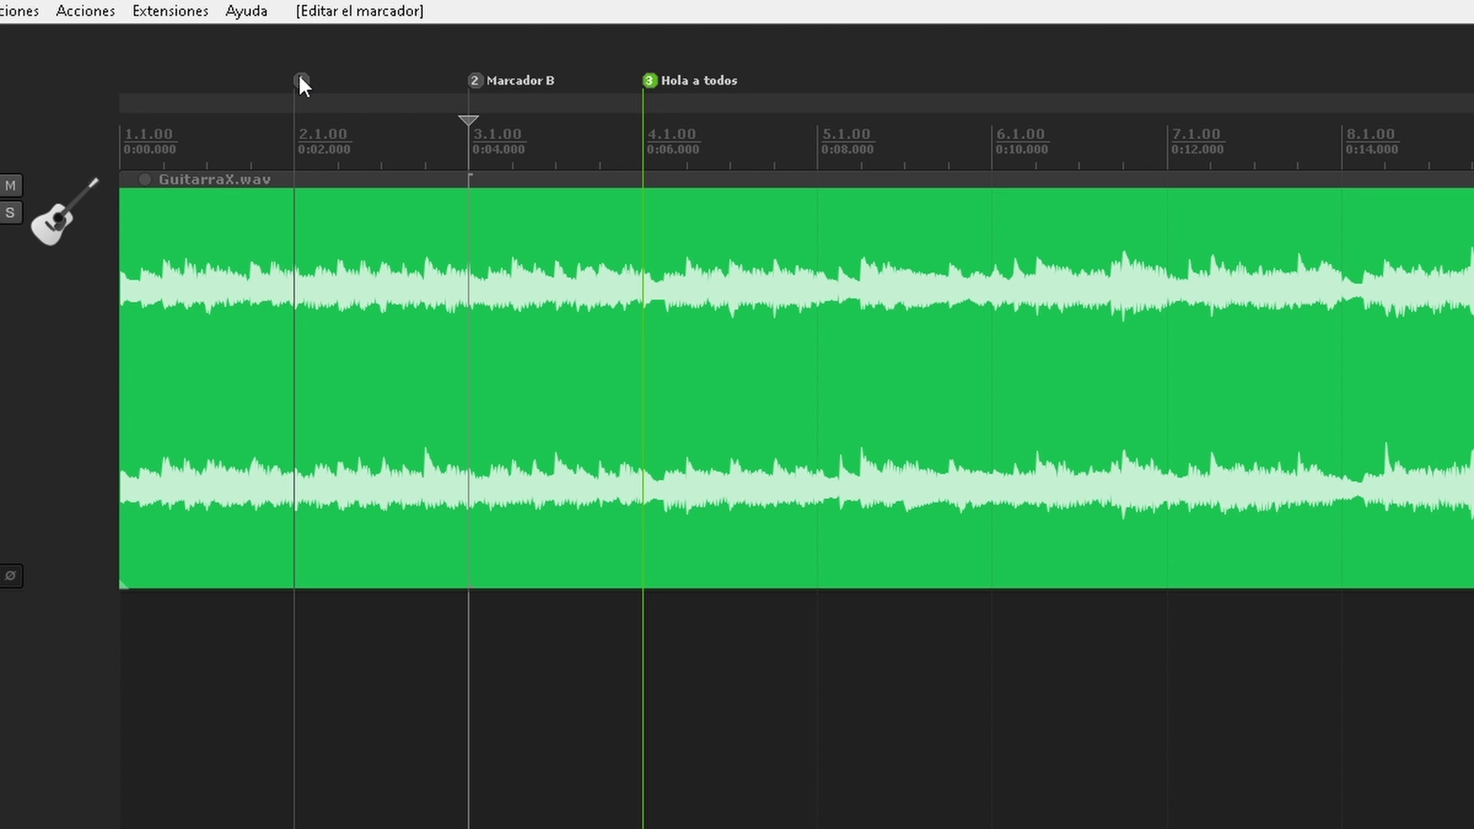
pyautogui.keyDown('alt'); pyautogui.click(301, 80); pyautogui.keyUp('alt')
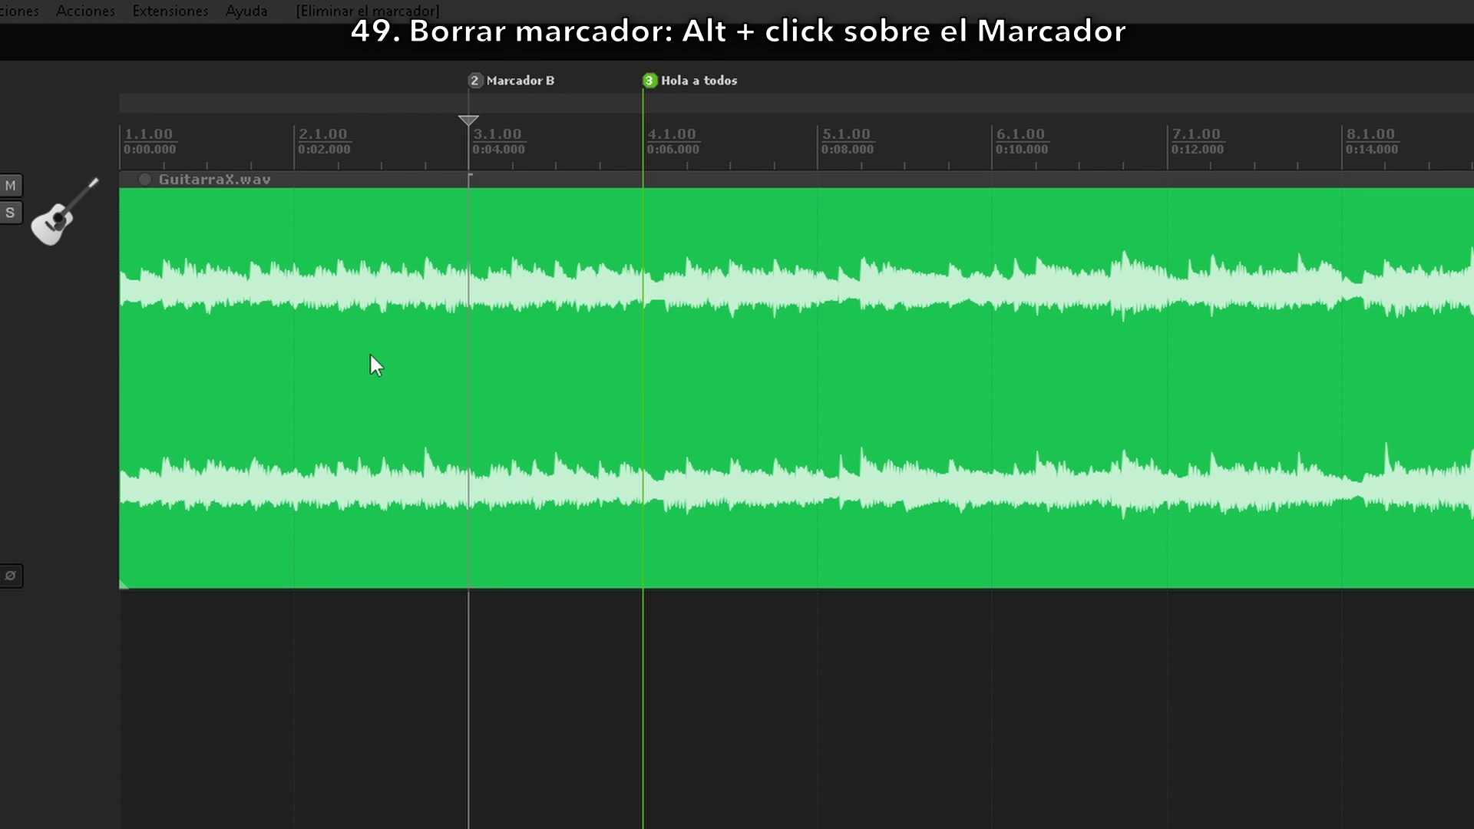
# Step: Insert marker 7 at 2.1.00 and move marker 2 to the middle of bar 2, ending with a jump to marker 3
pyautogui.click(370, 352)
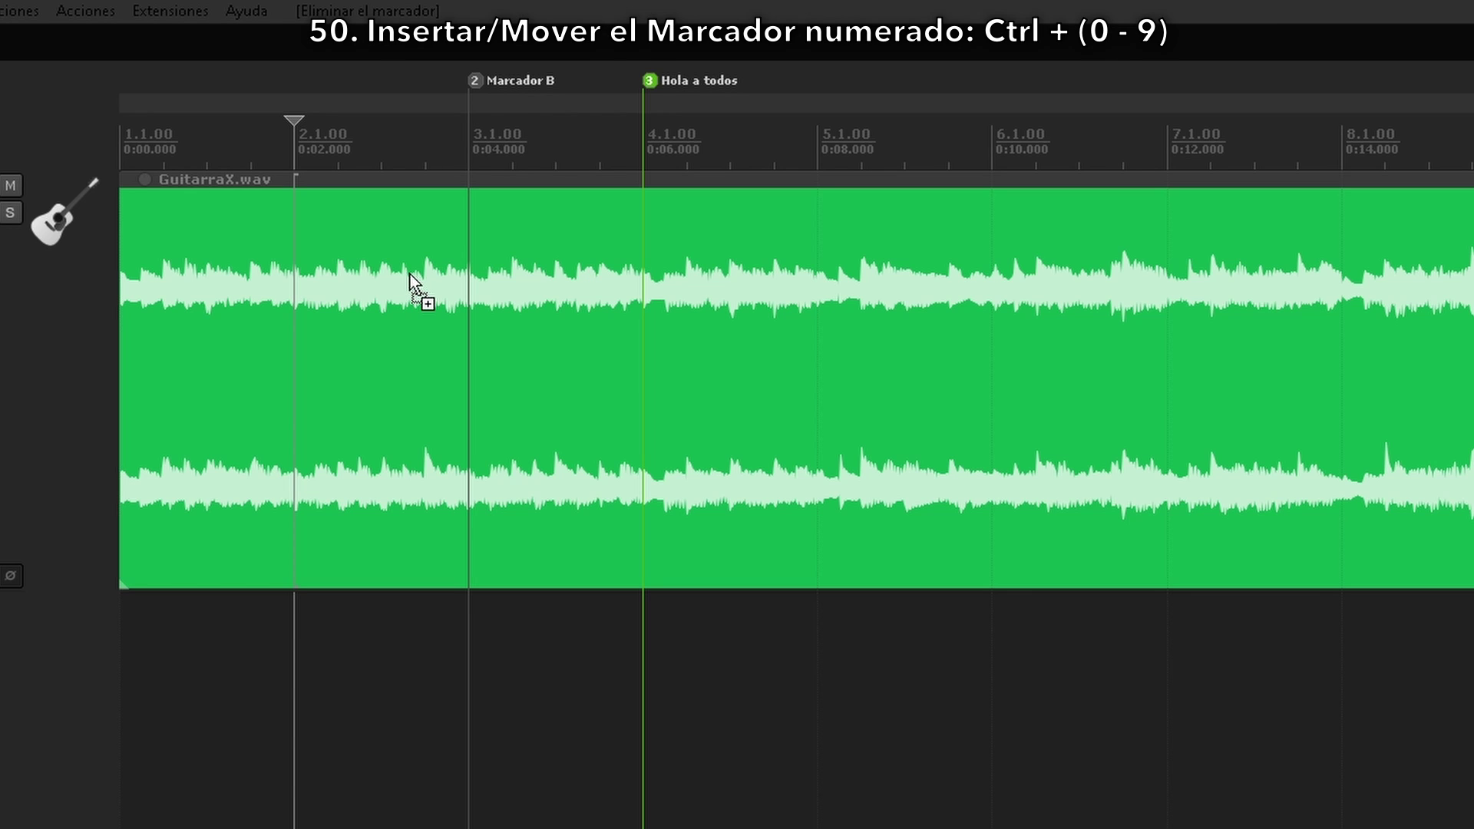
pyautogui.hotkey('ctrl', '7')
pyautogui.click(410, 274)
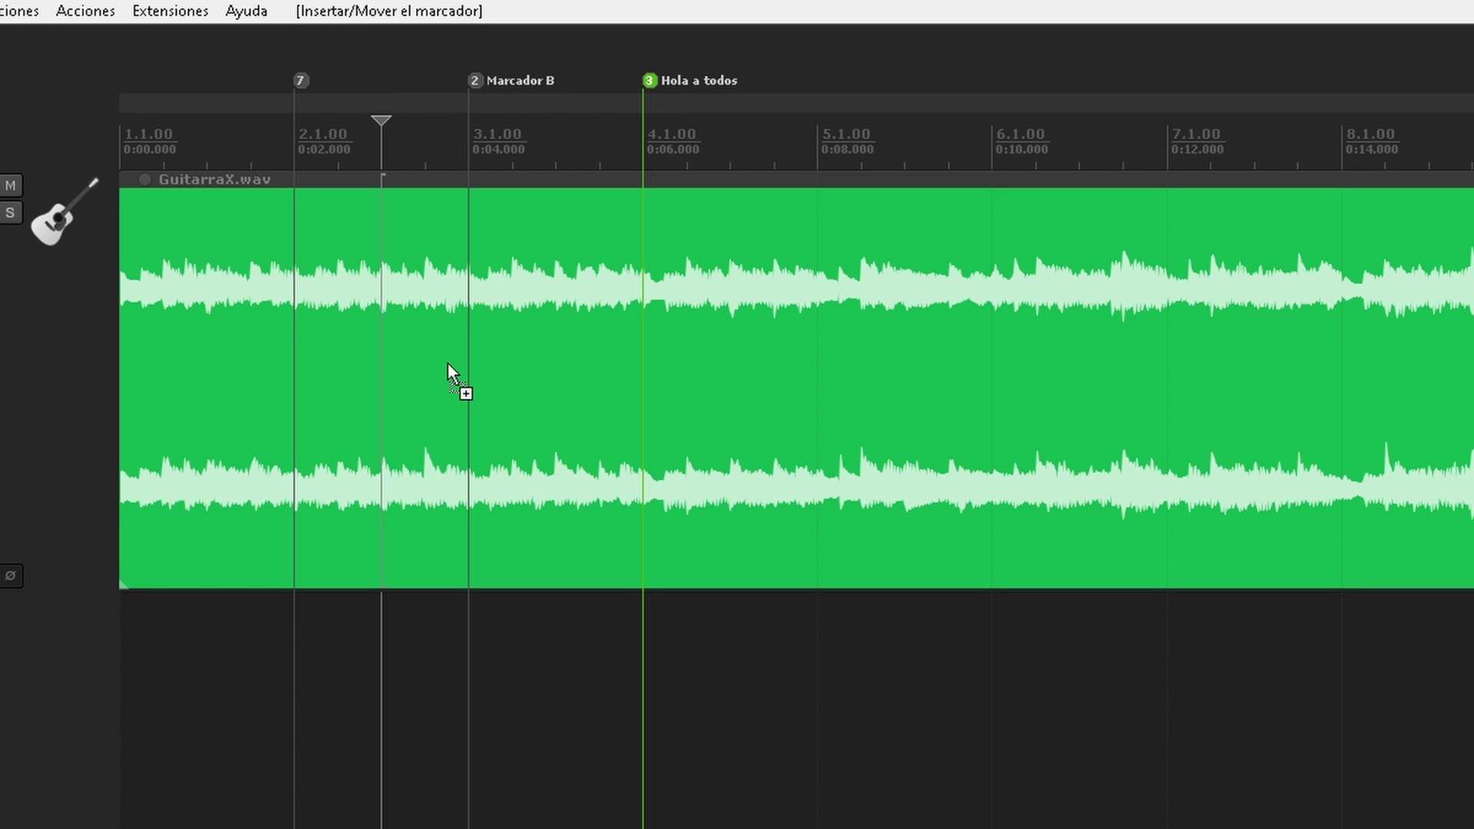
pyautogui.hotkey('ctrl', '2')
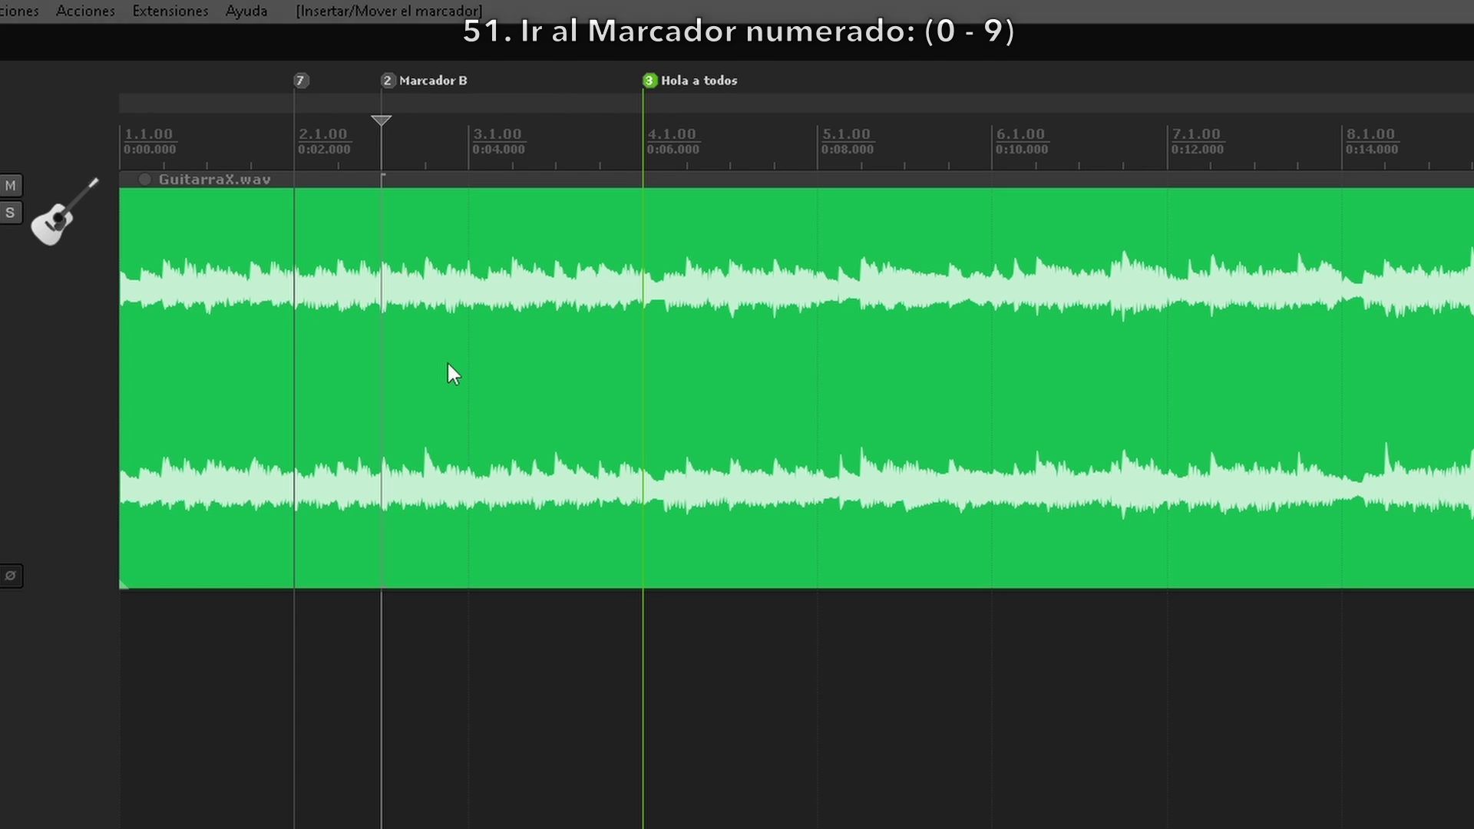
pyautogui.press('3')
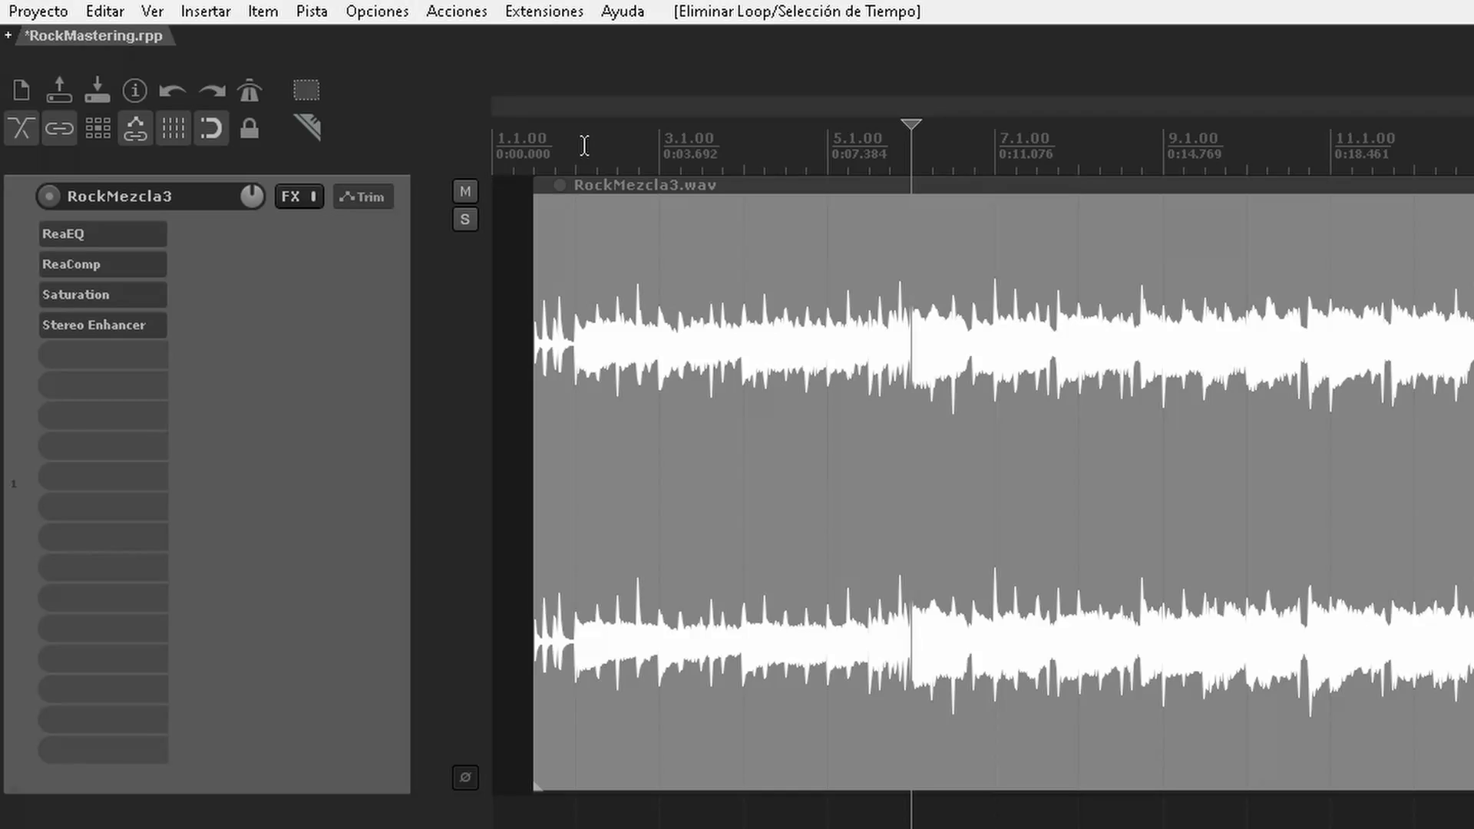
# Step: Create two regions from time selections over RockMezcla3.wav, one from 2.1.00 to 6.1.00 and one from 6.1.00 to 14.1.00
pyautogui.moveTo(585, 146); pyautogui.dragTo(908, 140)
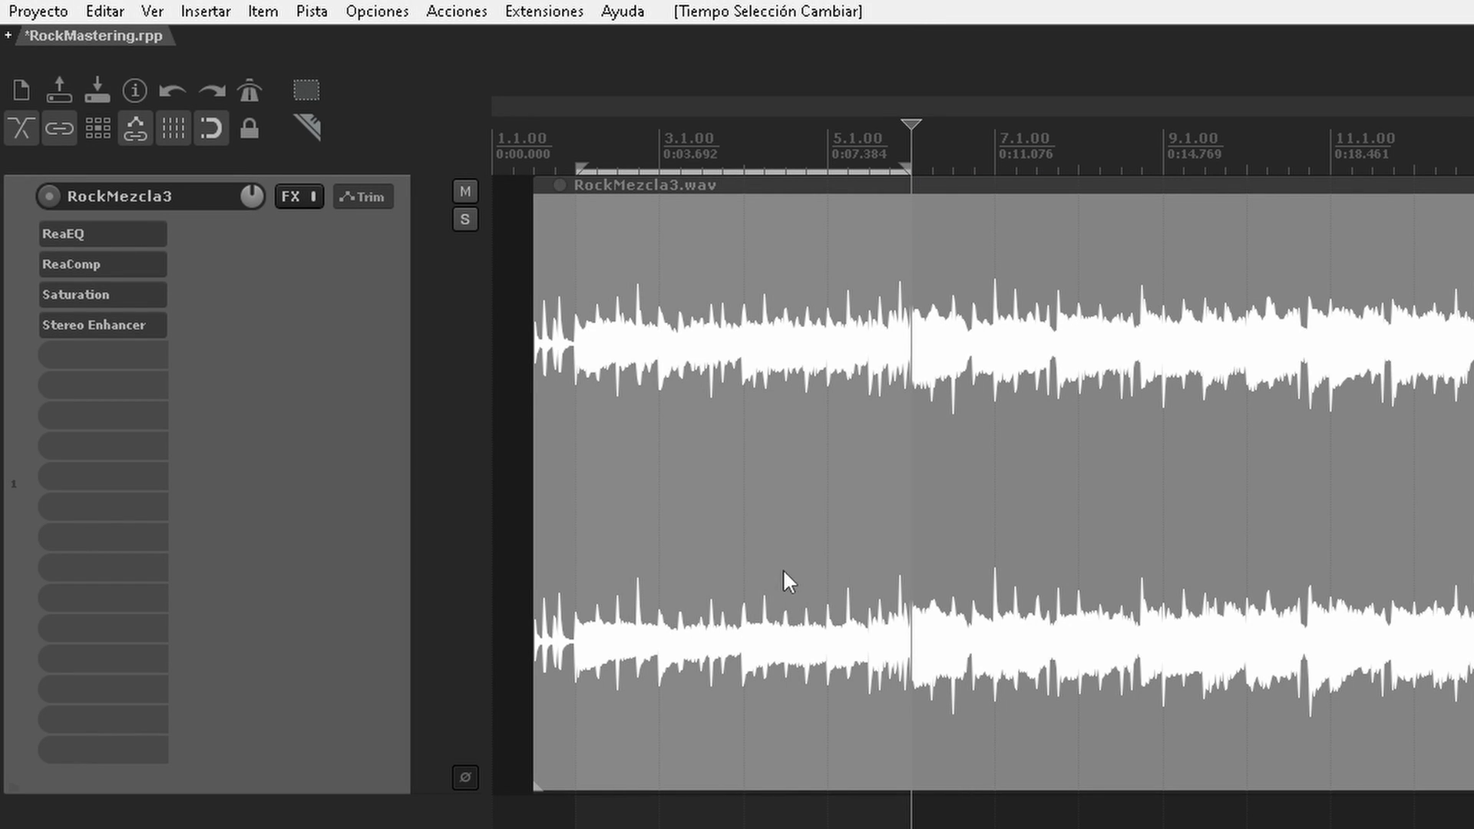
pyautogui.click(222, 6)
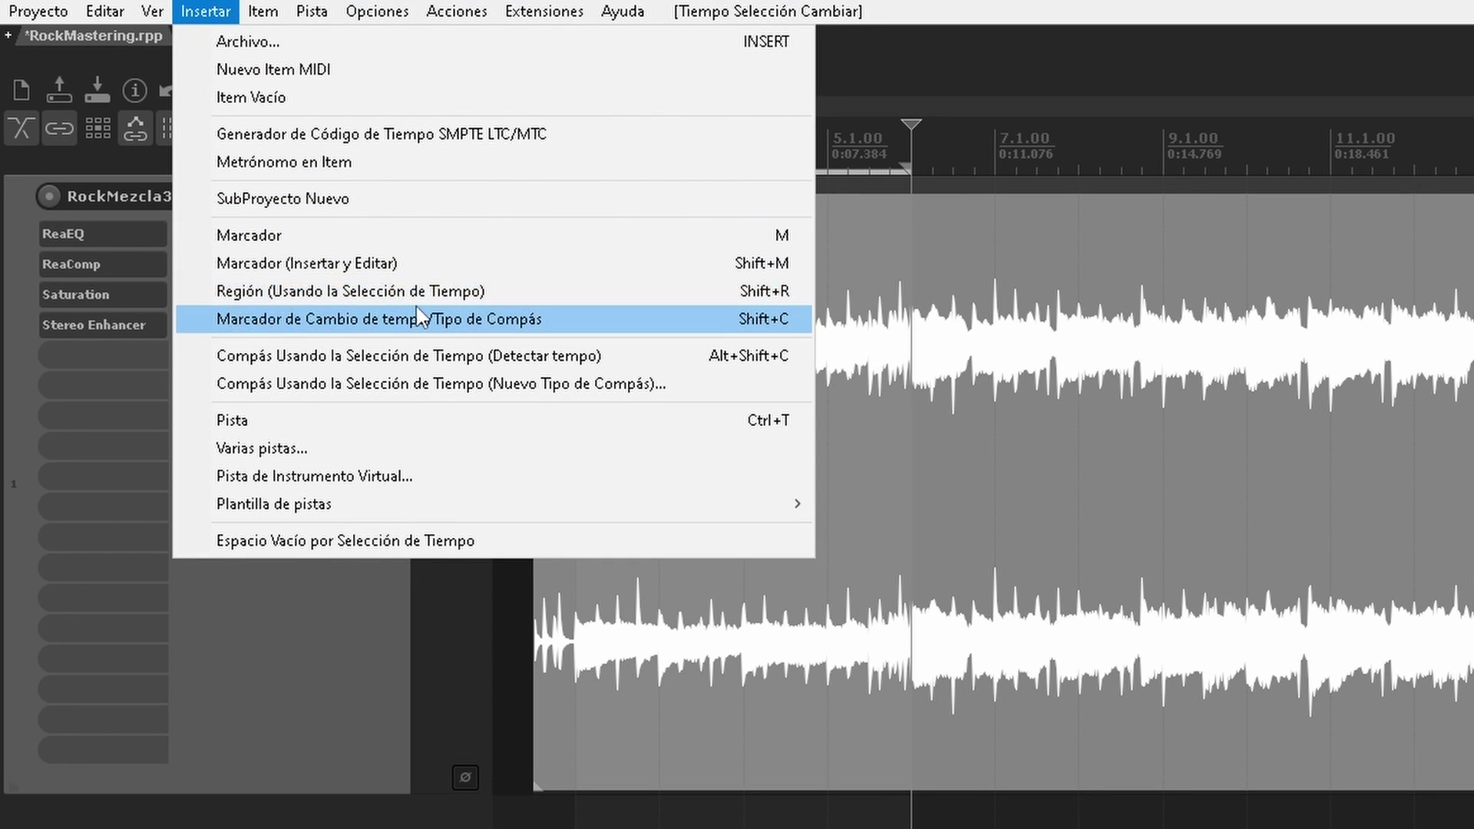
pyautogui.click(588, 295)
pyautogui.hotkey('shift', 'r')
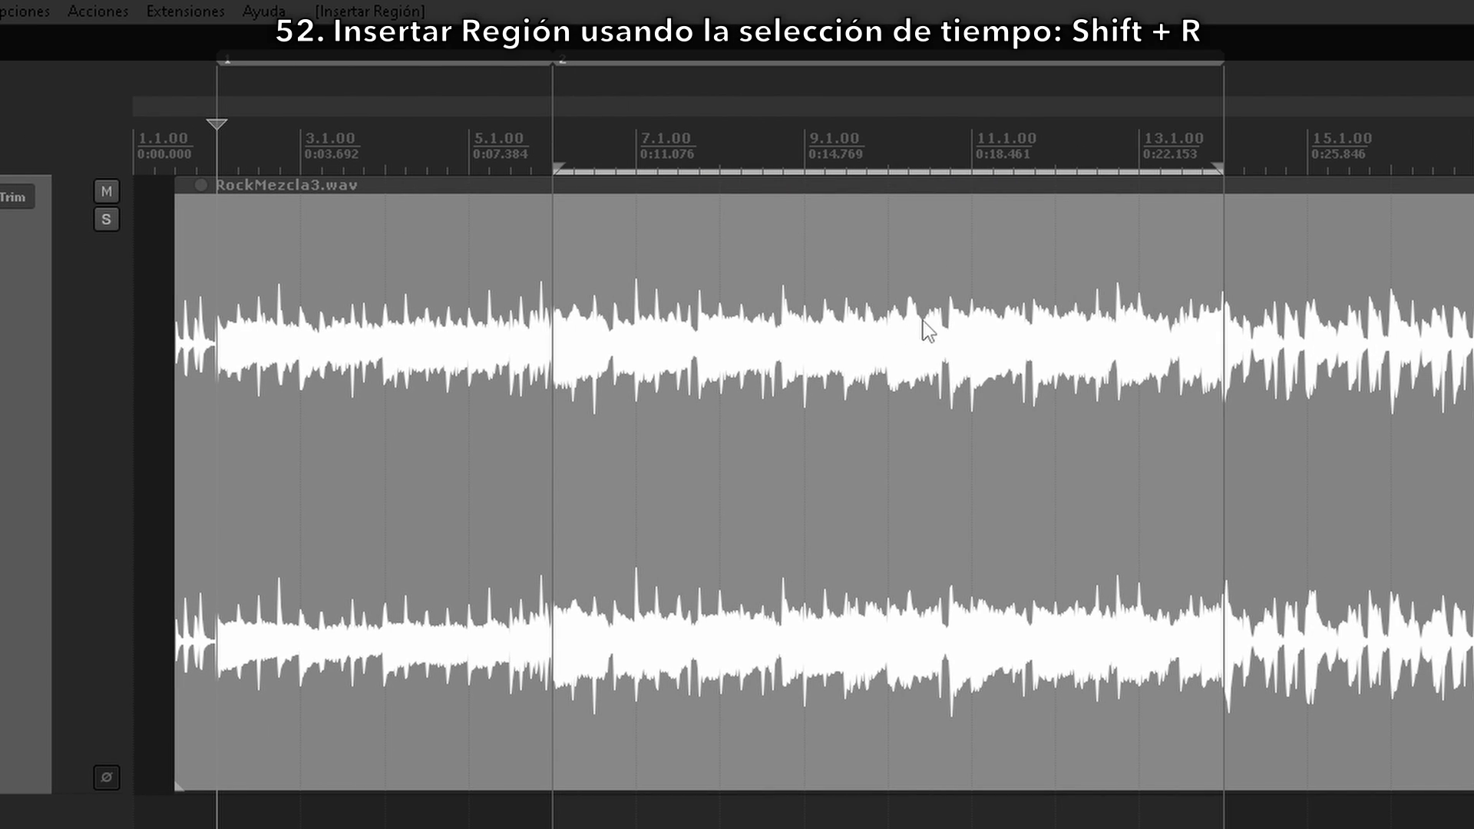
# Step: Name the first region "Intro" with a blue color, and set the loop points to that region
pyautogui.keyDown('shift'); pyautogui.doubleClick(476, 59); pyautogui.keyUp('shift')
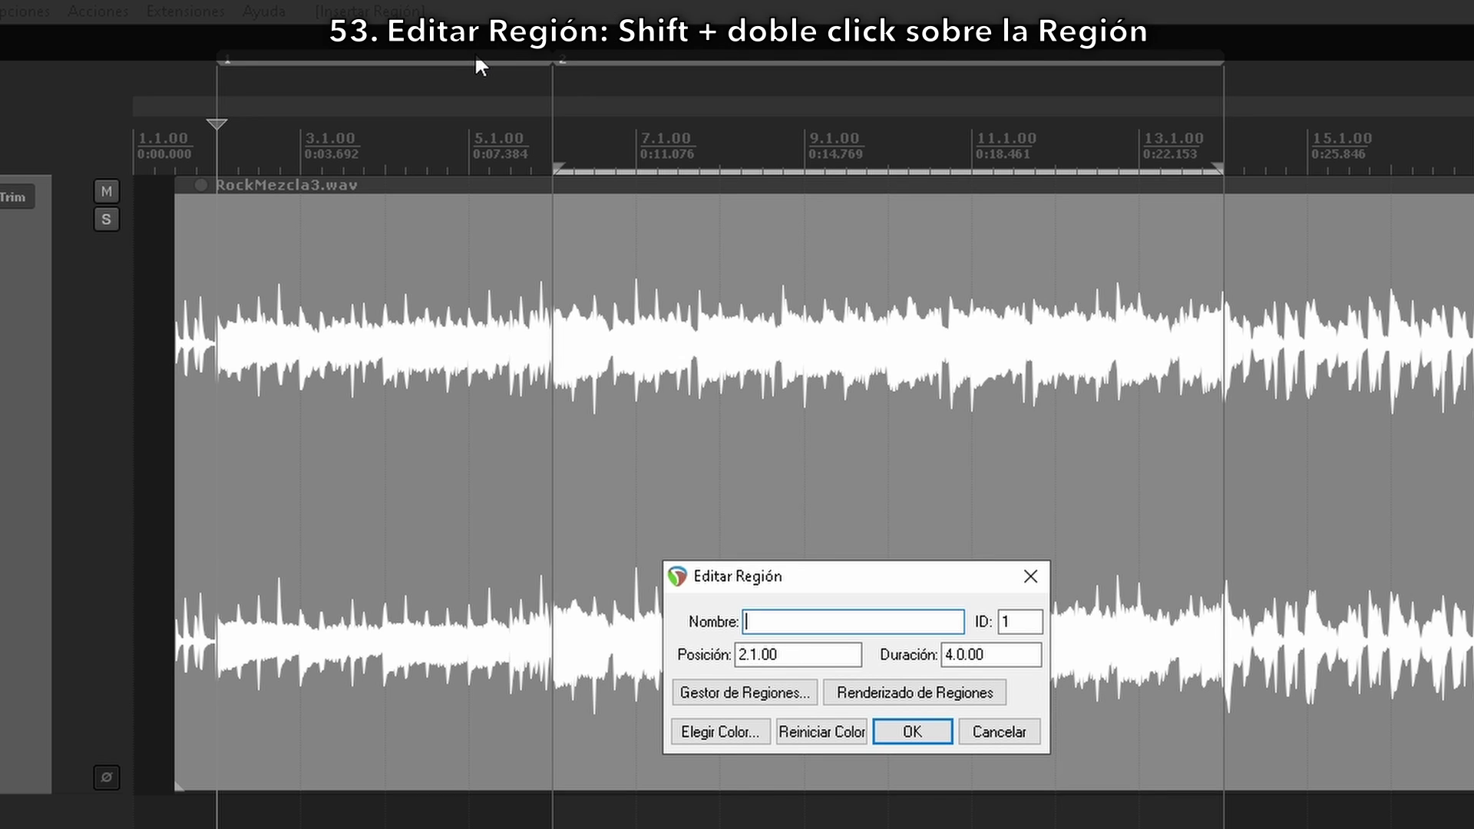
pyautogui.write('Intro')
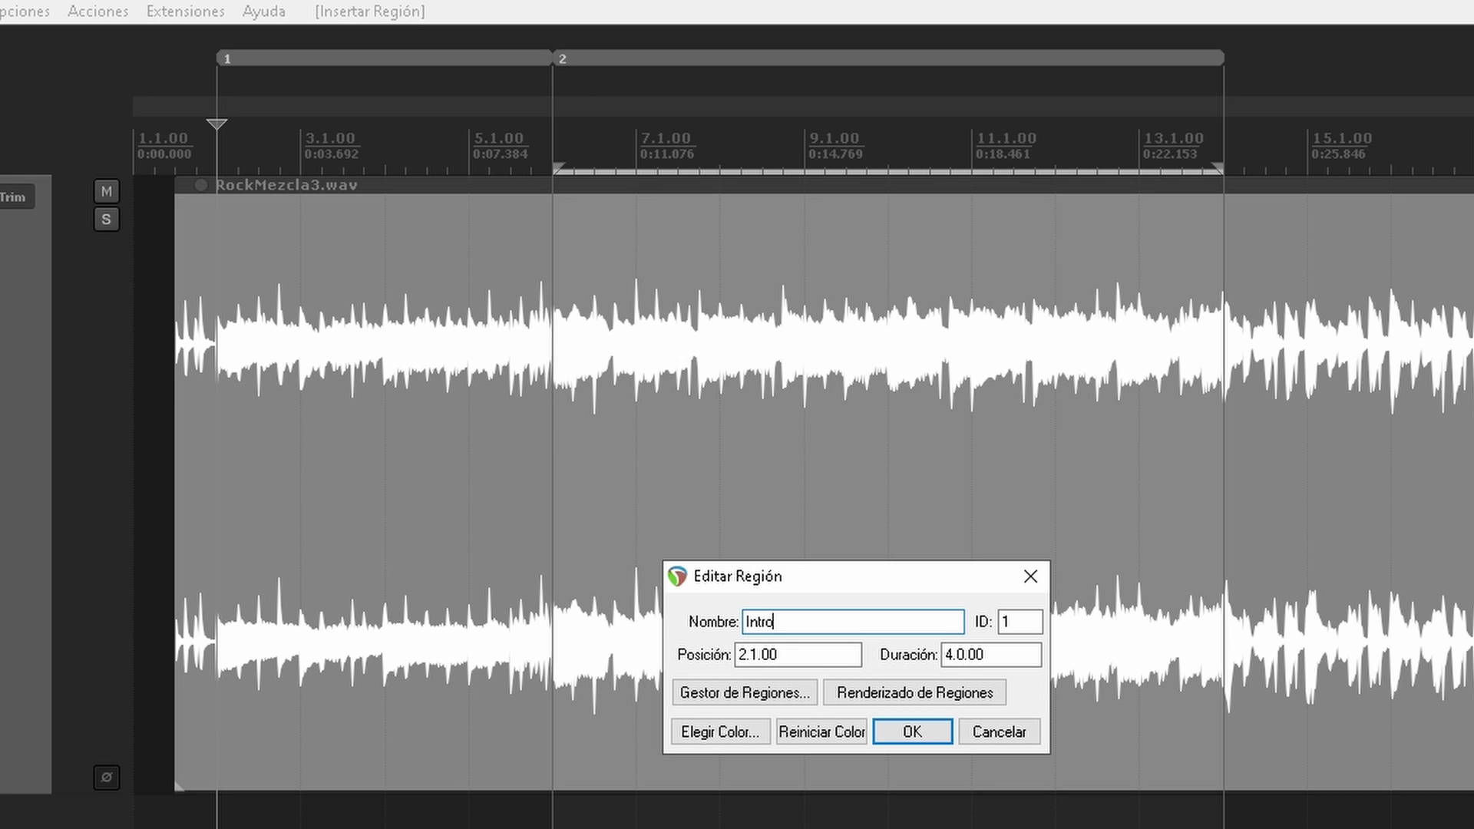
pyautogui.click(691, 731)
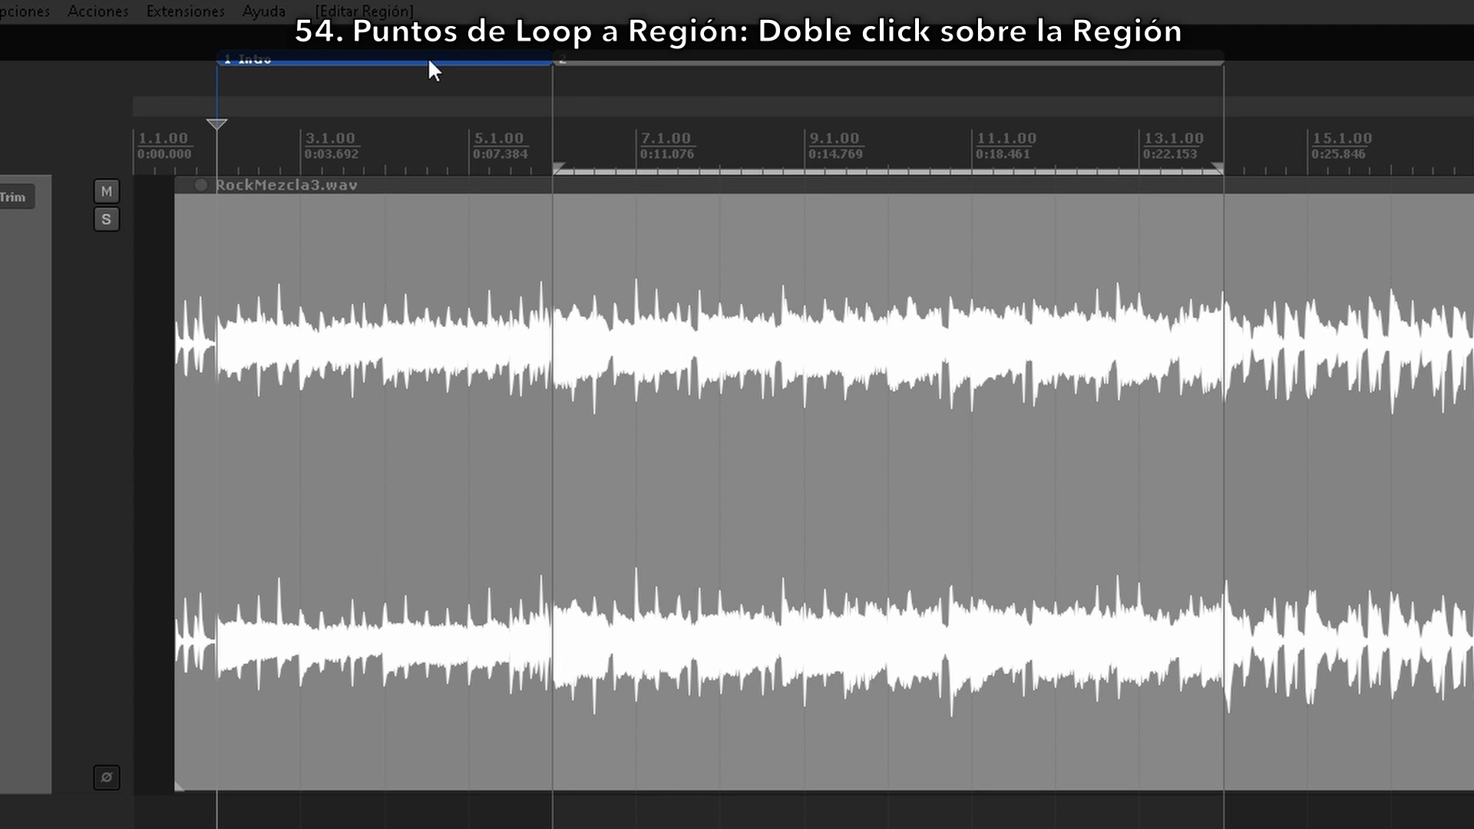
pyautogui.doubleClick(430, 61)
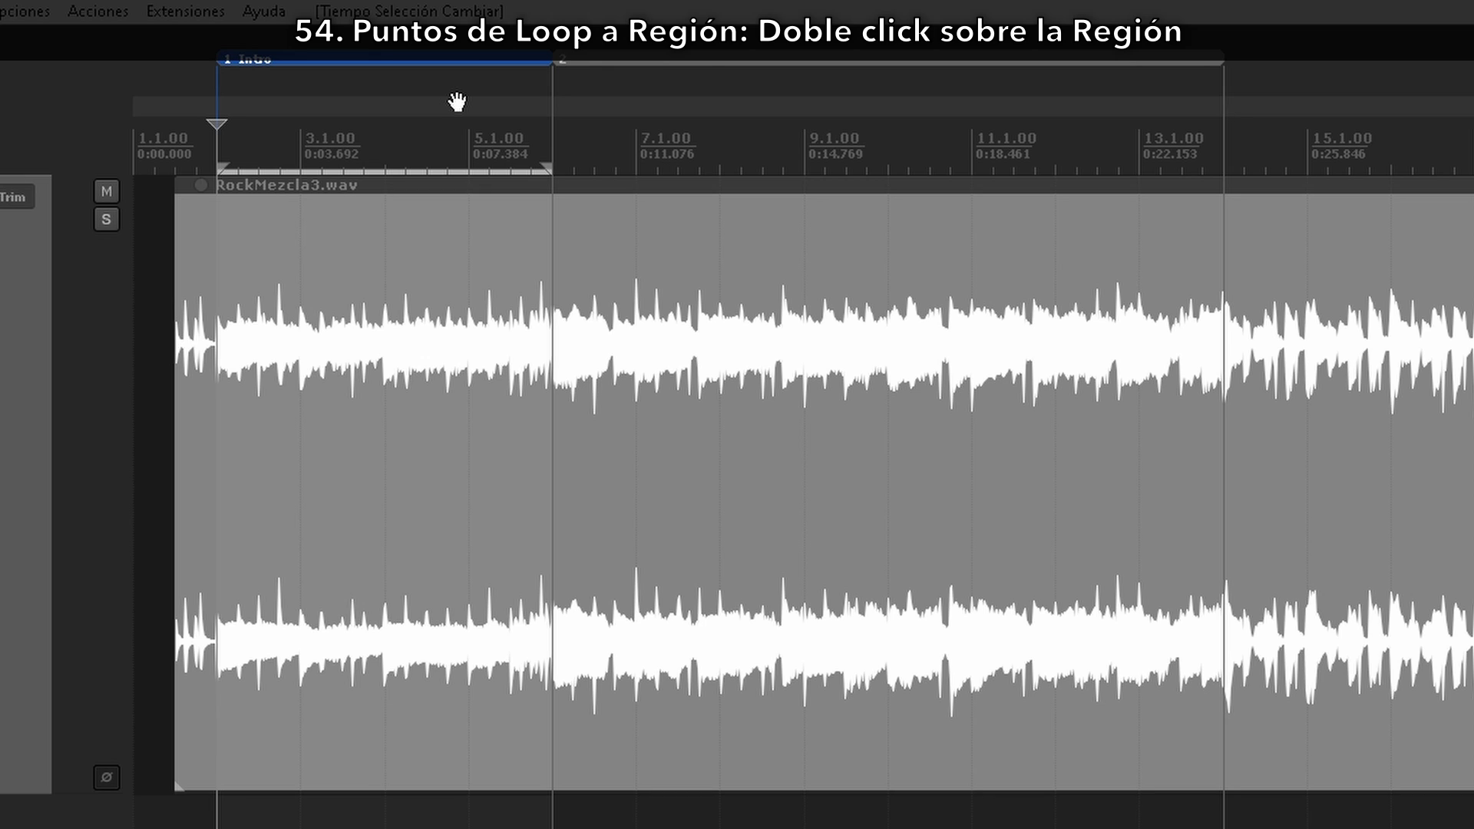
# Step: Jump to regions 1, 2 and 3 in turn, and delete the Intro region
pyautogui.click(468, 142)
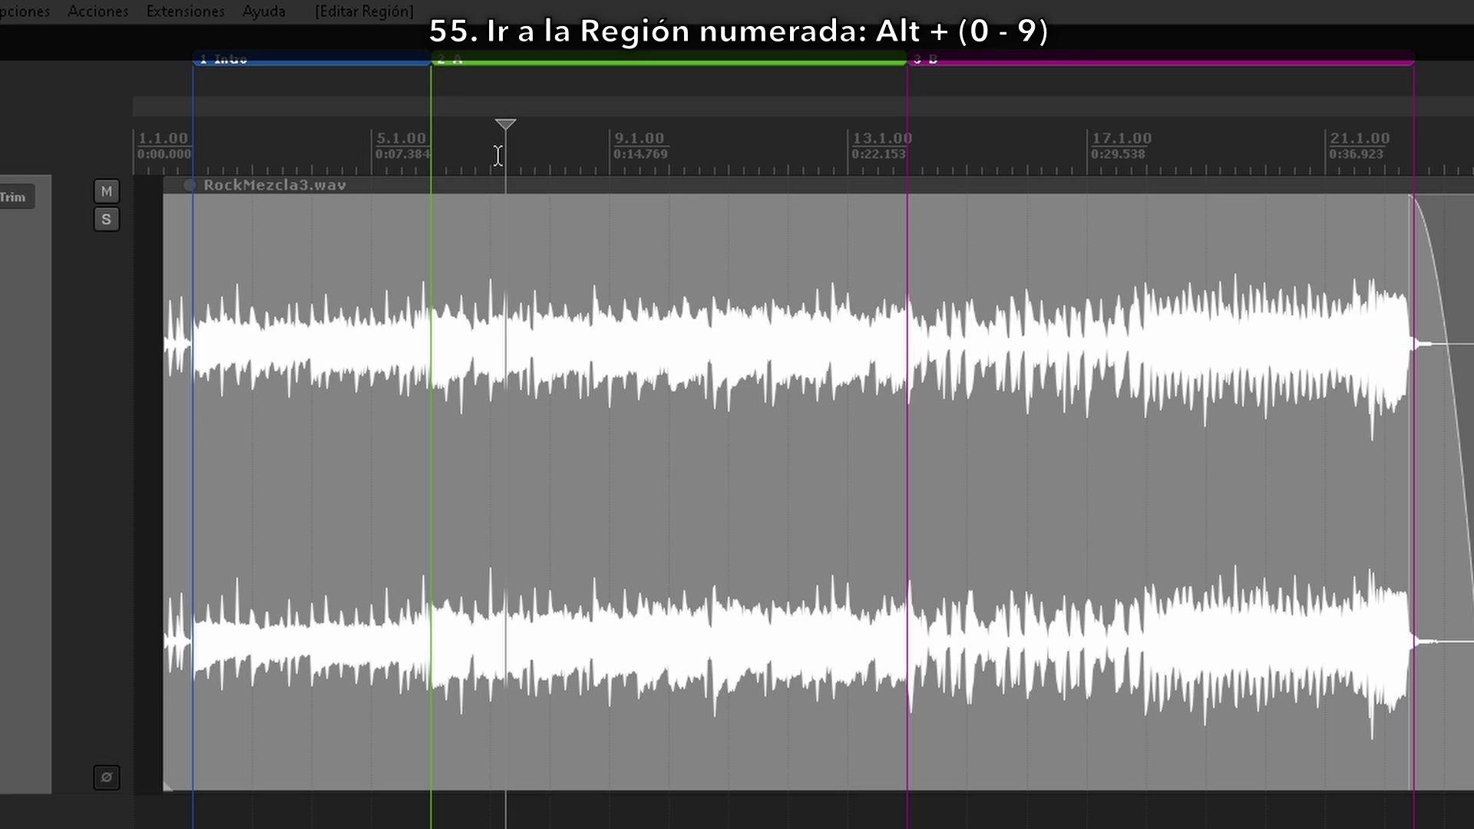
pyautogui.hotkey('alt', '1')
pyautogui.hotkey('alt', '2')
pyautogui.hotkey('alt', '3')
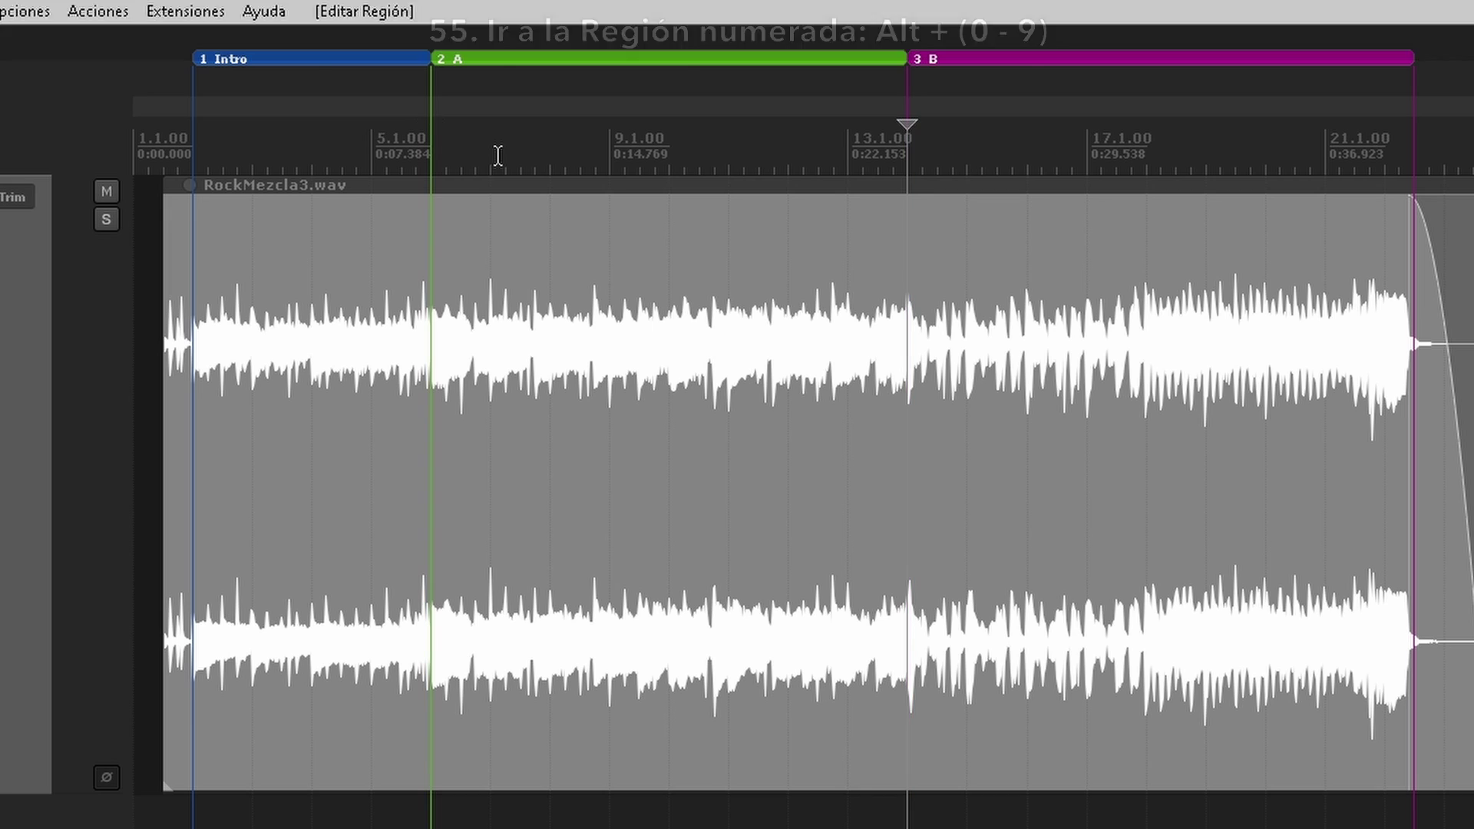
pyautogui.keyDown('alt'); pyautogui.click(315, 61); pyautogui.keyUp('alt')
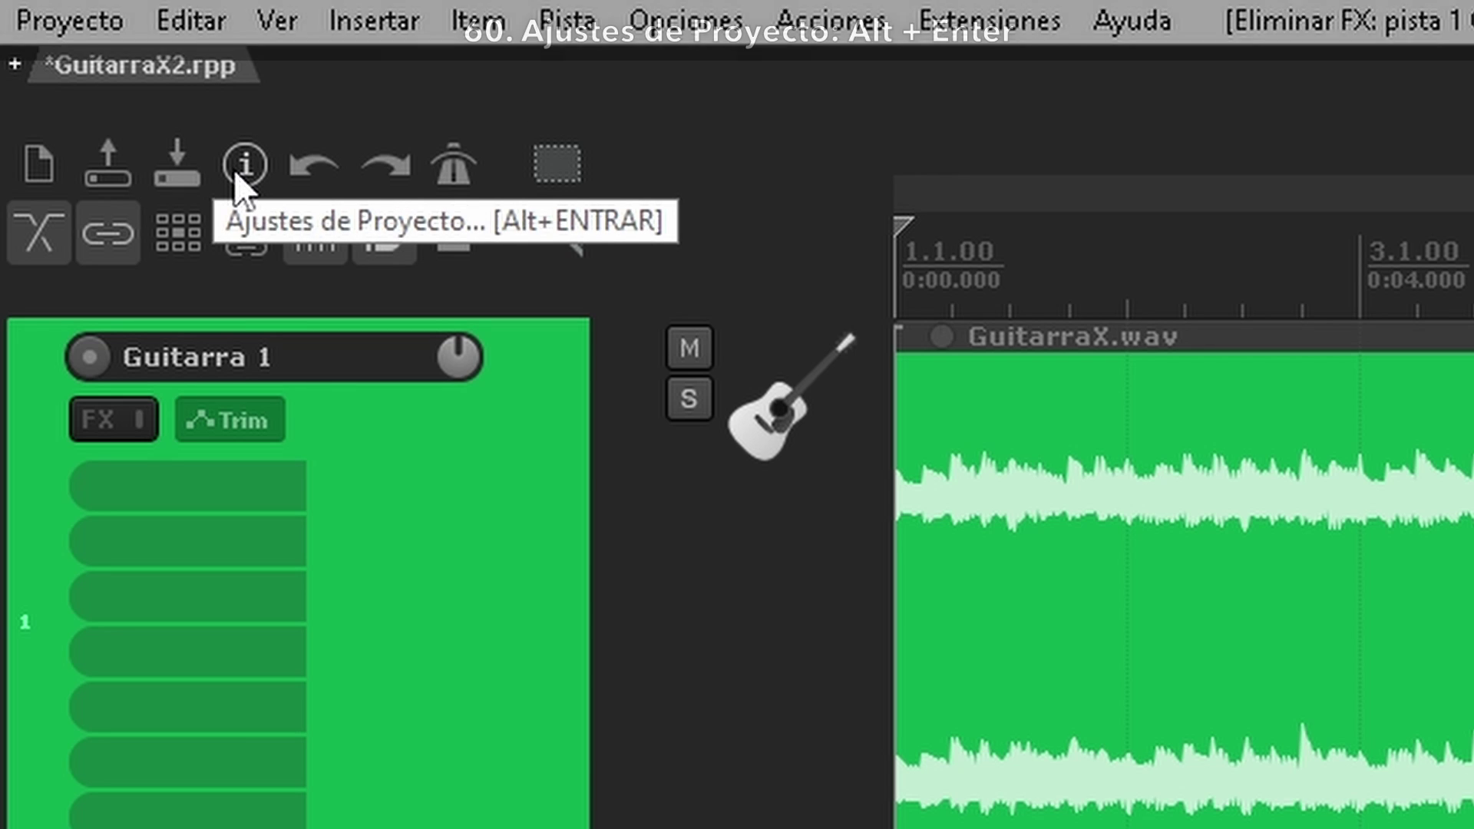
# Step: Undo the last item selection change and redo it
pyautogui.click(334, 184)
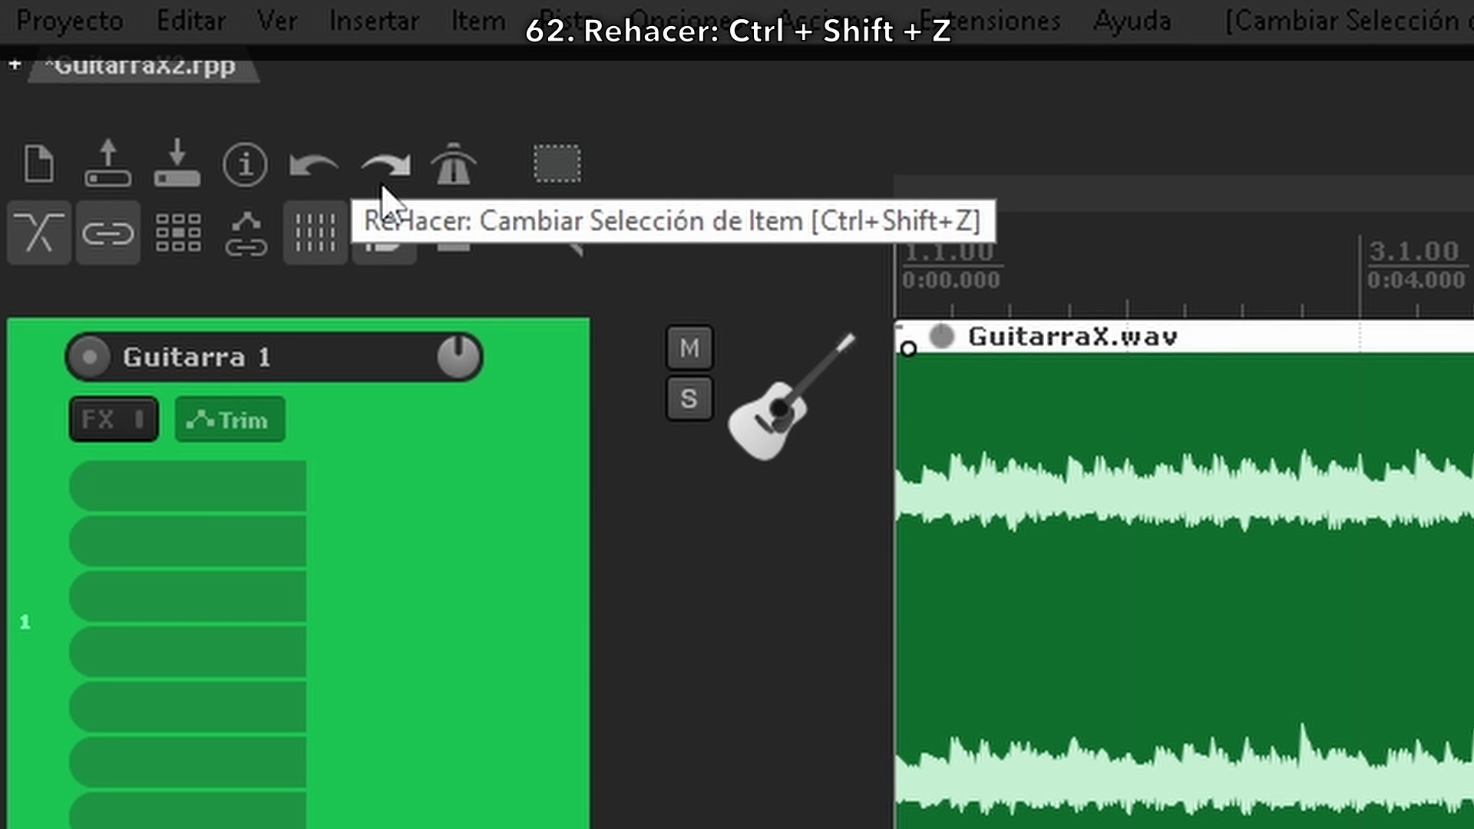
pyautogui.click(382, 187)
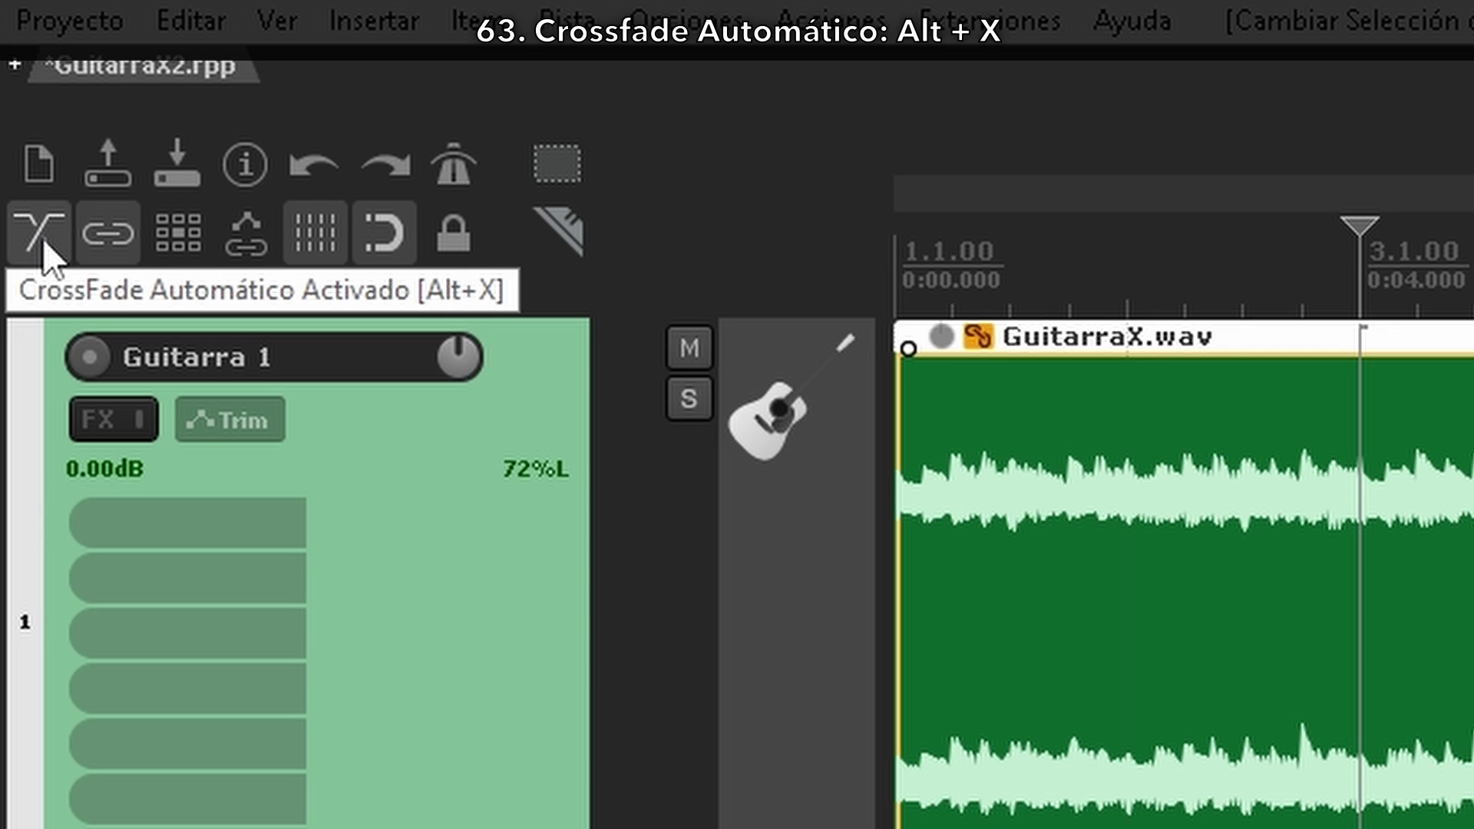
# Step: Try overlapping the grouped GuitarraX.wav items on Guitarra 1 and Guitarra 2 with automatic crossfade enabled
pyautogui.moveTo(1159, 612); pyautogui.dragTo(972, 620)
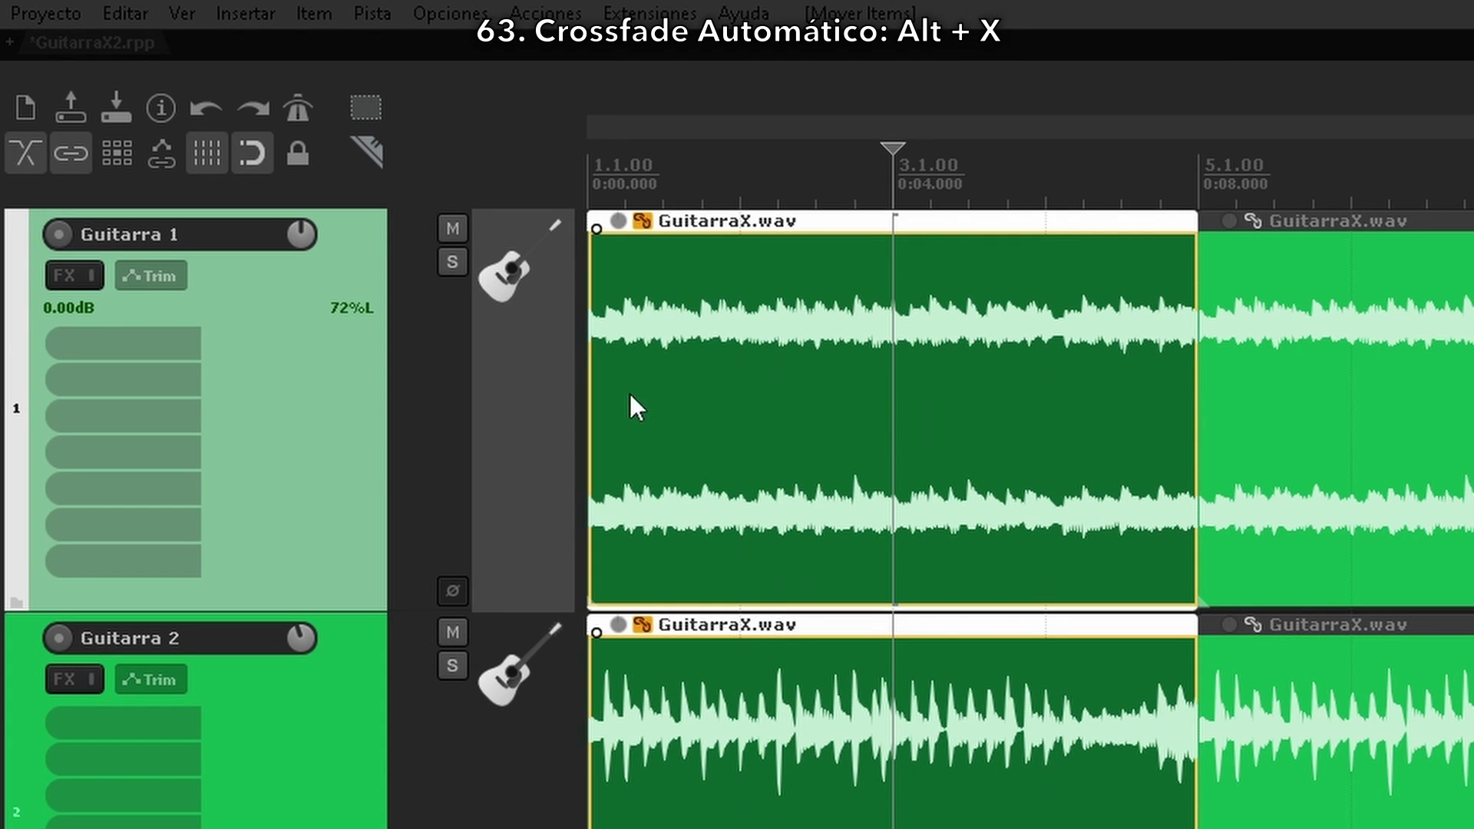
pyautogui.moveTo(770, 402); pyautogui.dragTo(1040, 392)
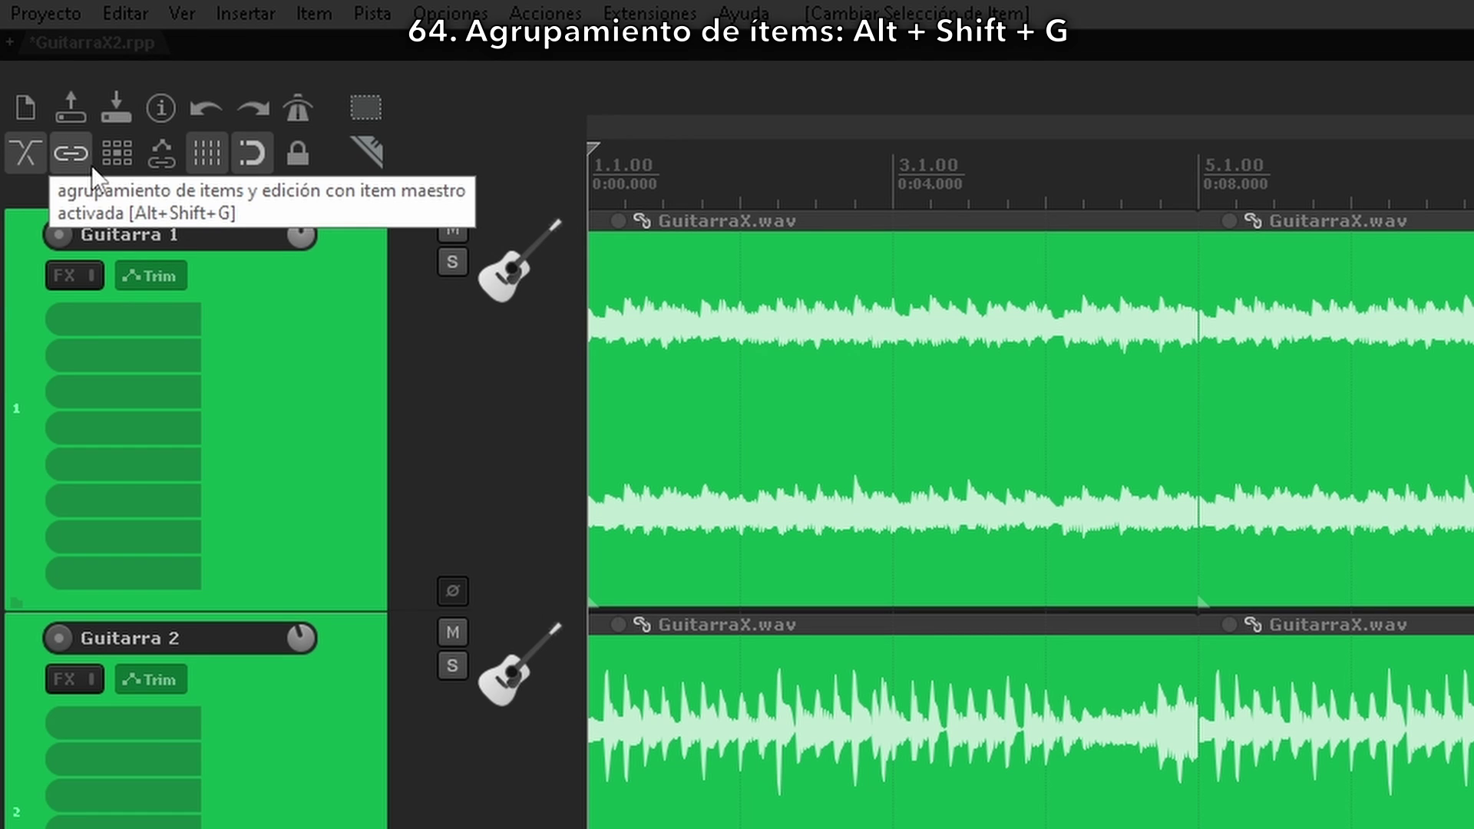
# Step: Select the first Guitarra 1 item, toggle item grouping, and select the following Guitarra 1 item
pyautogui.click(970, 342)
pyautogui.hotkey('alt', 'shift', 'g')
pyautogui.click(1462, 360)
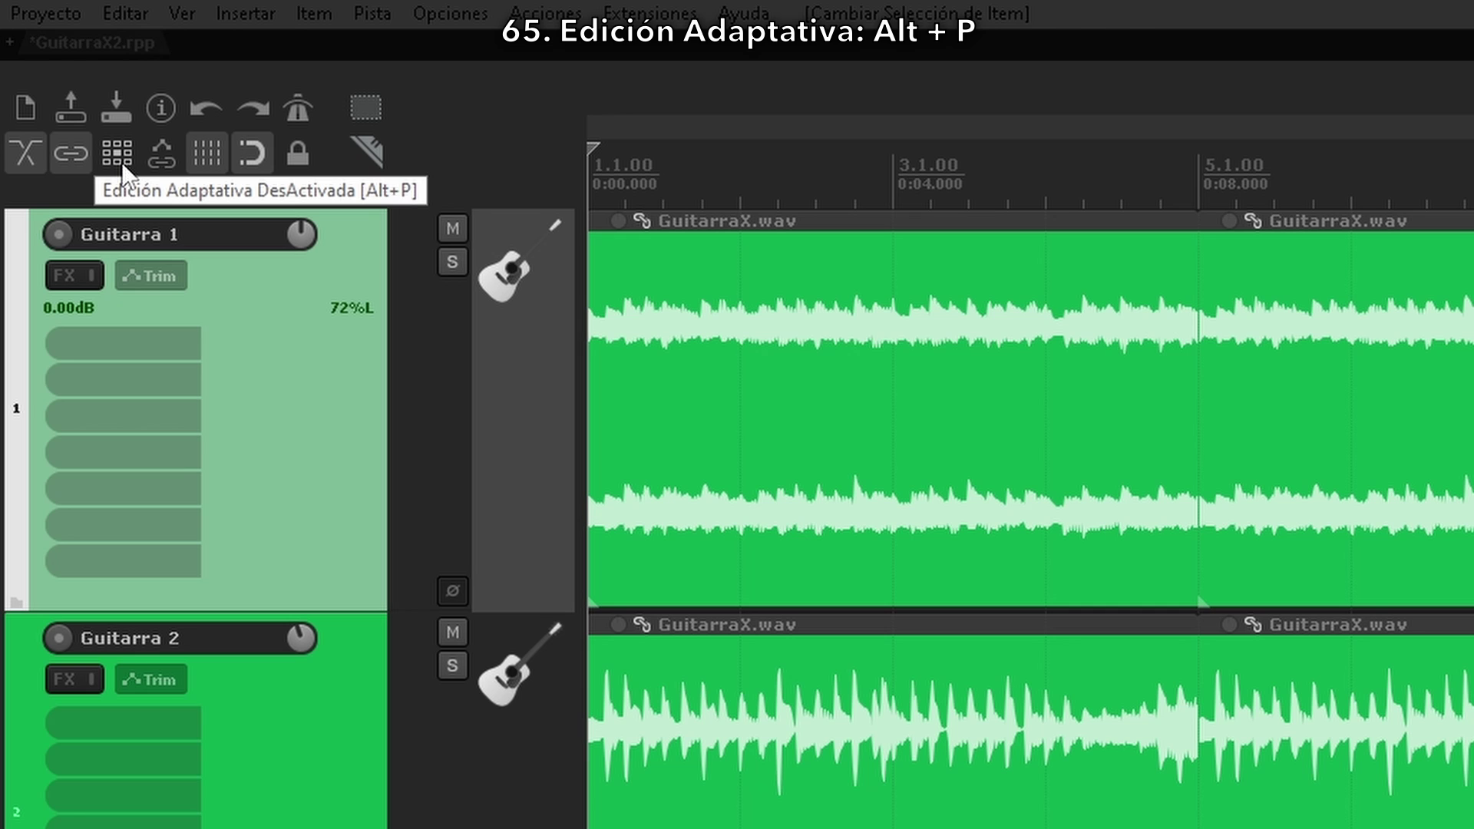
# Step: Enable per-track ripple editing and delete the first grouped items on Guitarra 1 and Guitarra 2
pyautogui.click(121, 164)
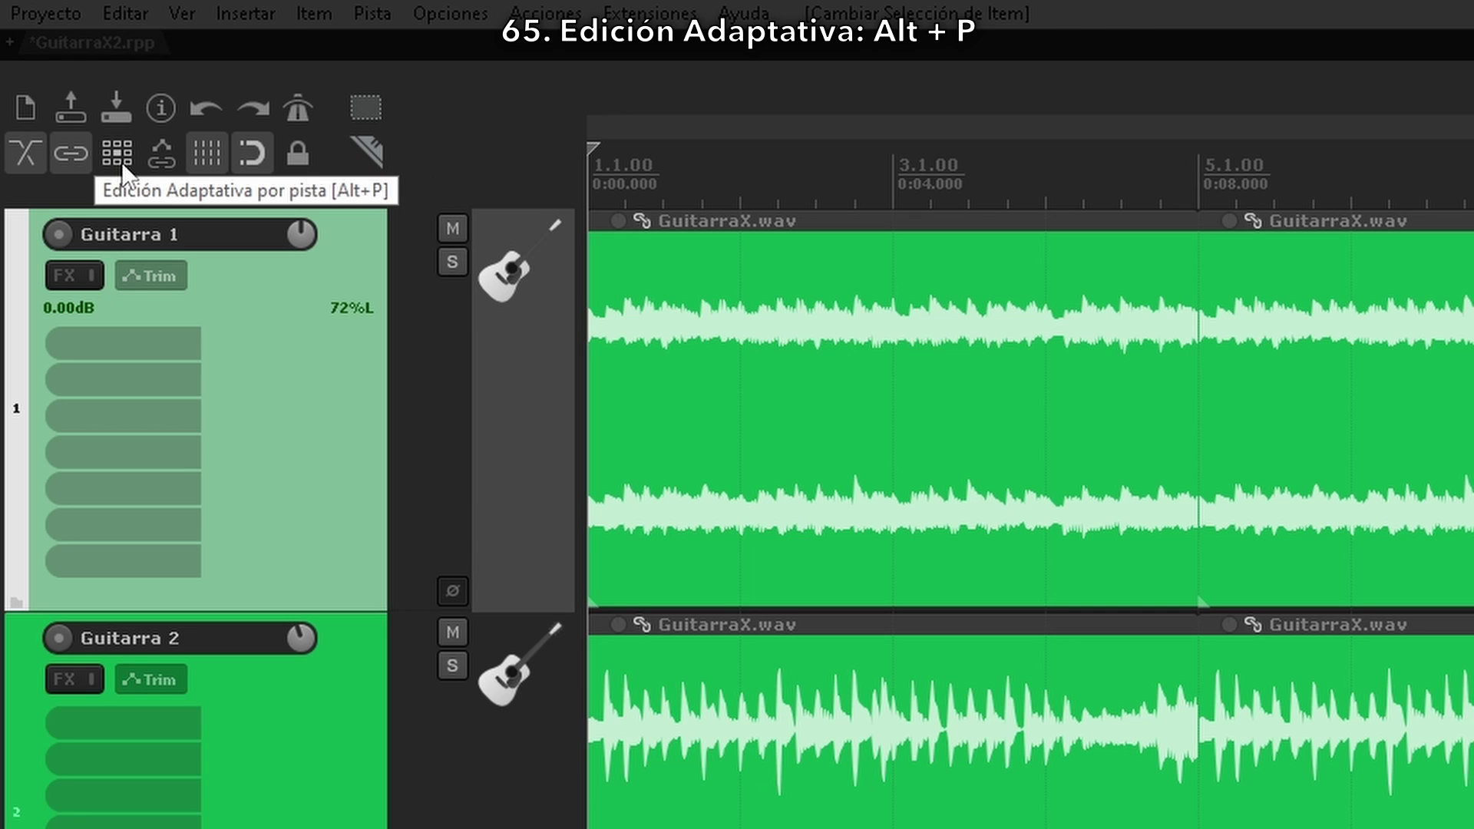
pyautogui.click(971, 401)
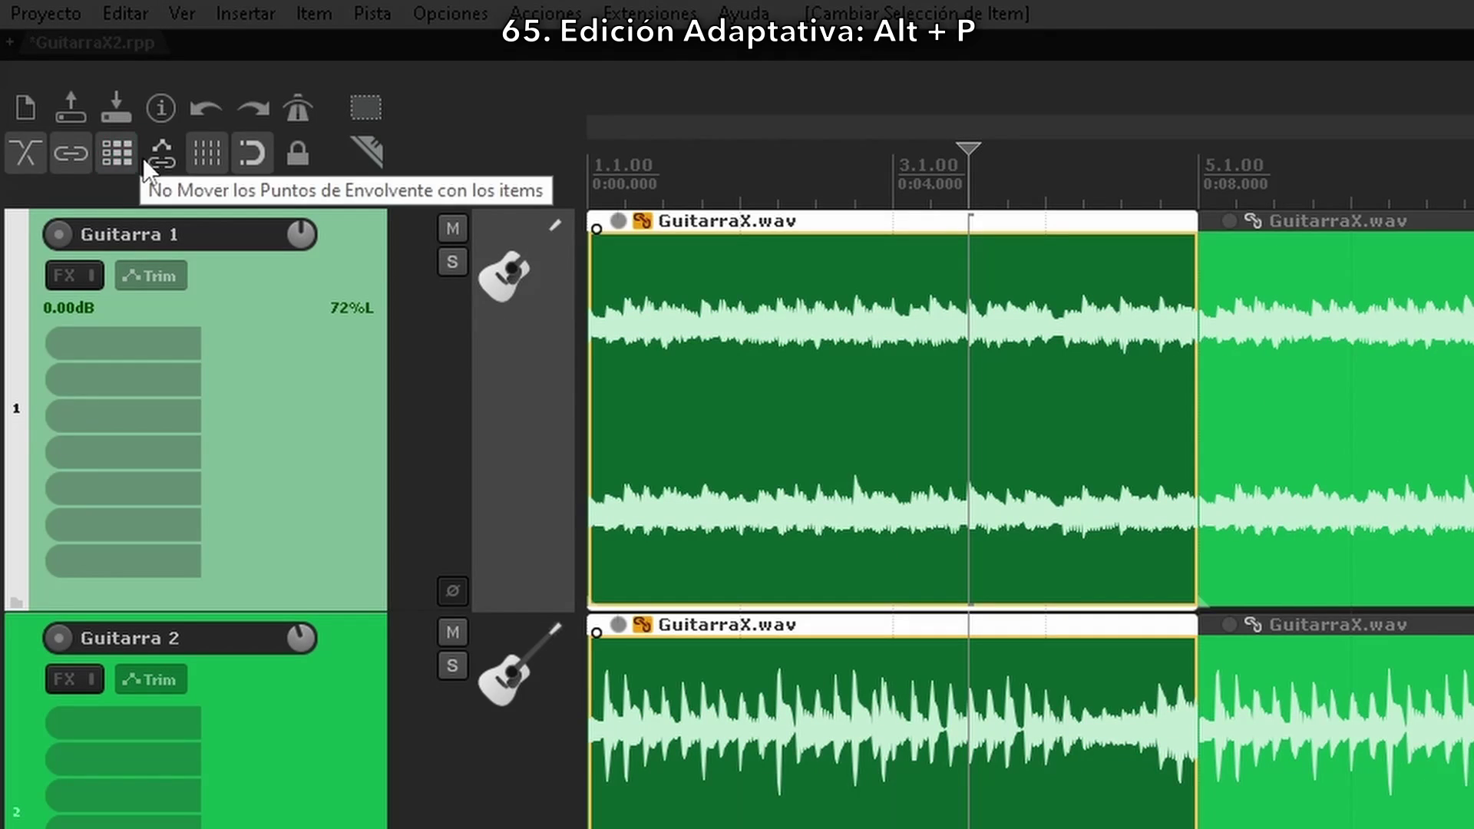
pyautogui.press('Delete')
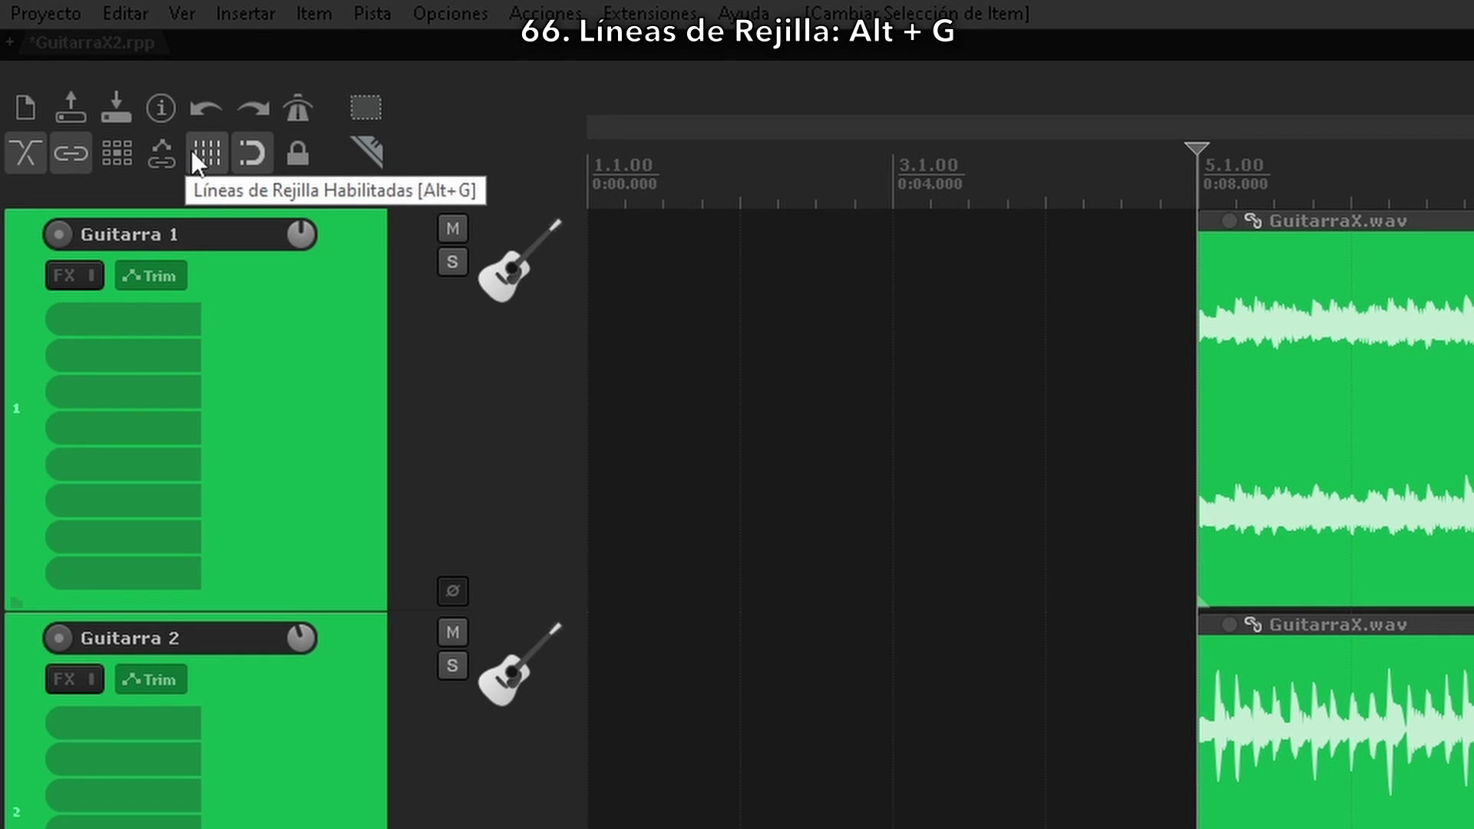
# Step: Hide and show the grid lines, and move the item at 5.1.00 about two bars earlier with snapping turned off
pyautogui.click(193, 152)
pyautogui.click(194, 152)
pyautogui.click(269, 158)
pyautogui.moveTo(1300, 375); pyautogui.dragTo(999, 414)
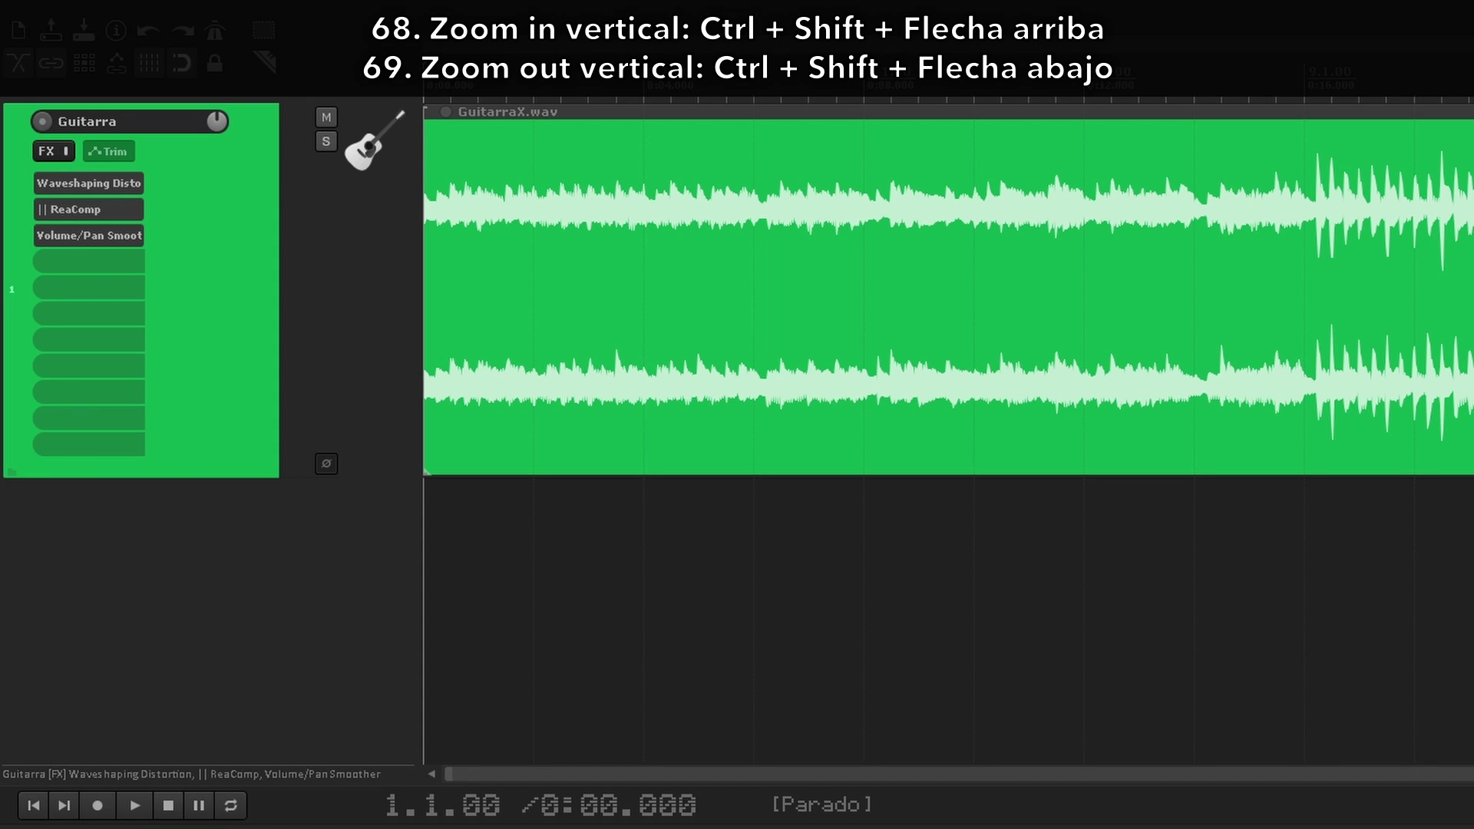
# Step: Zoom the arrangement vertically in until the Guitarra track is clearly taller, and back out
pyautogui.hotkey('ctrl', 'shift', 'Up')
pyautogui.hotkey('ctrl', 'shift', 'Up')
pyautogui.hotkey('ctrl', 'shift', 'Up')
pyautogui.hotkey('ctrl', 'shift', 'Up')
pyautogui.hotkey('ctrl', 'shift', 'Up')
pyautogui.hotkey('ctrl', 'shift', 'Up')
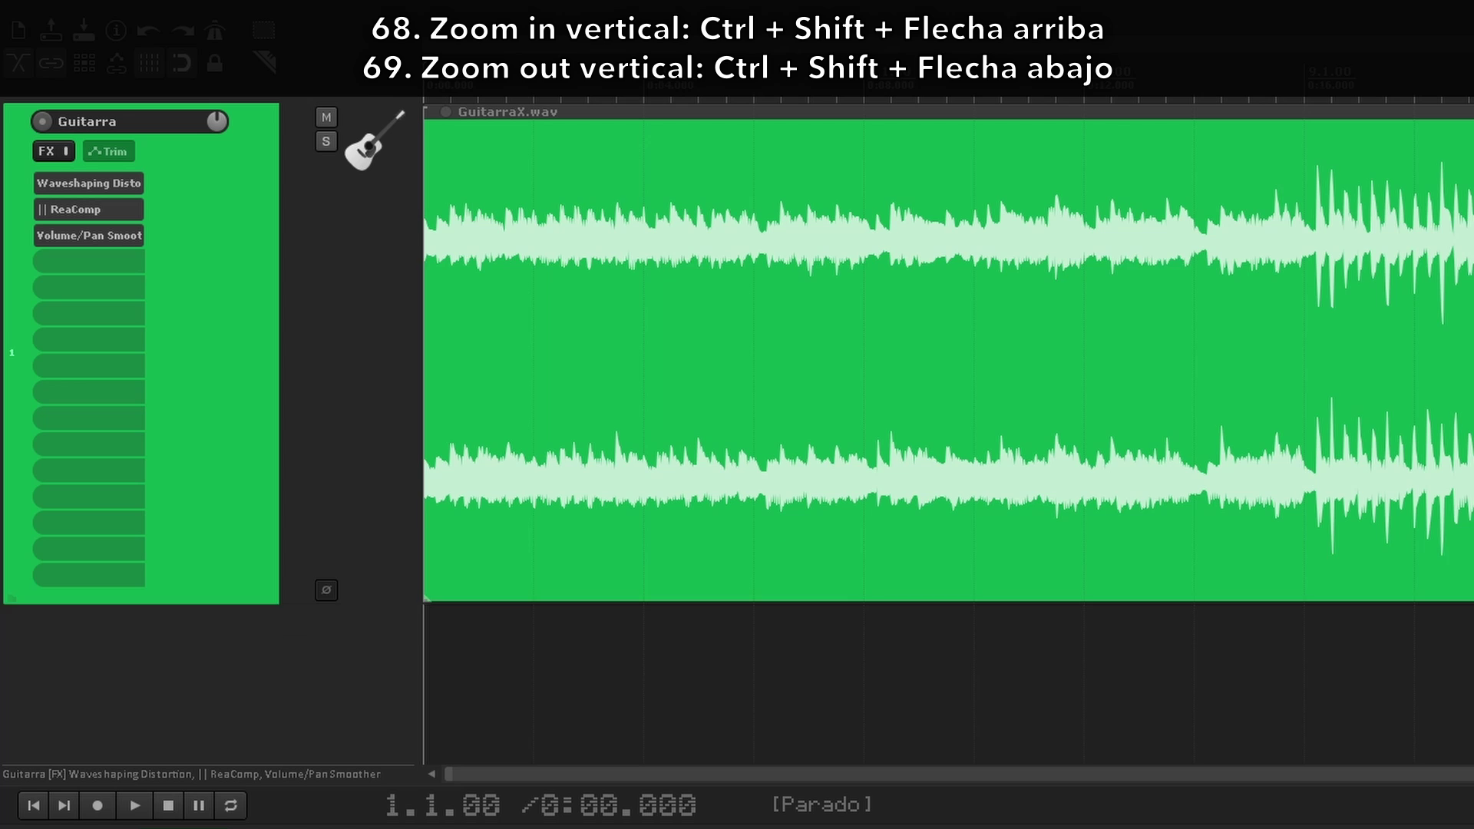
pyautogui.hotkey('ctrl', 'shift', 'Down')
pyautogui.hotkey('ctrl', 'shift', 'Down')
pyautogui.hotkey('ctrl', 'shift', 'Down')
pyautogui.hotkey('ctrl', 'shift', 'Down')
pyautogui.hotkey('ctrl', 'shift', 'Down')
pyautogui.hotkey('ctrl', 'shift', 'Down')
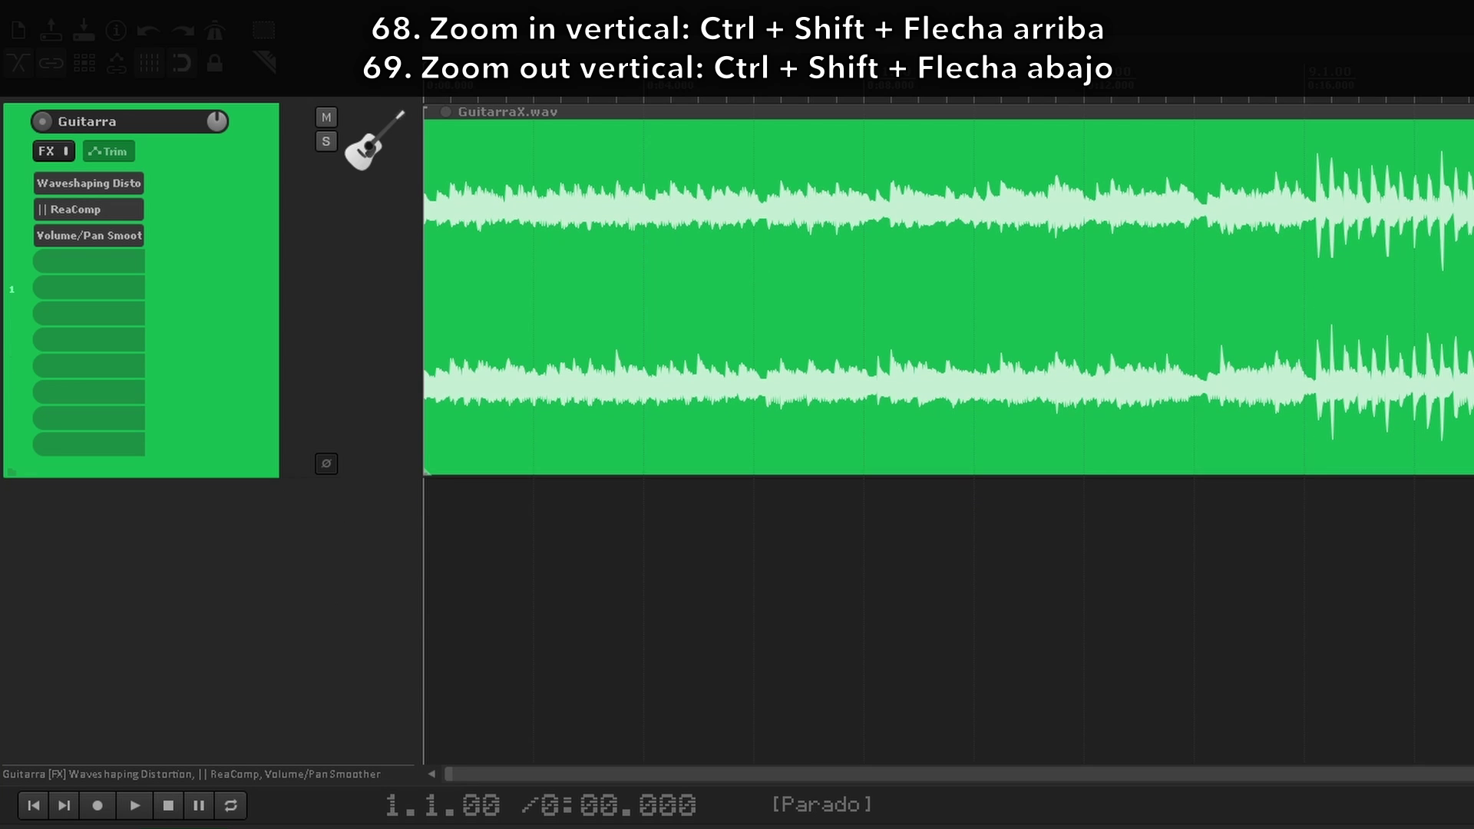
pyautogui.hotkey('ctrl', 'shift', 'Down')
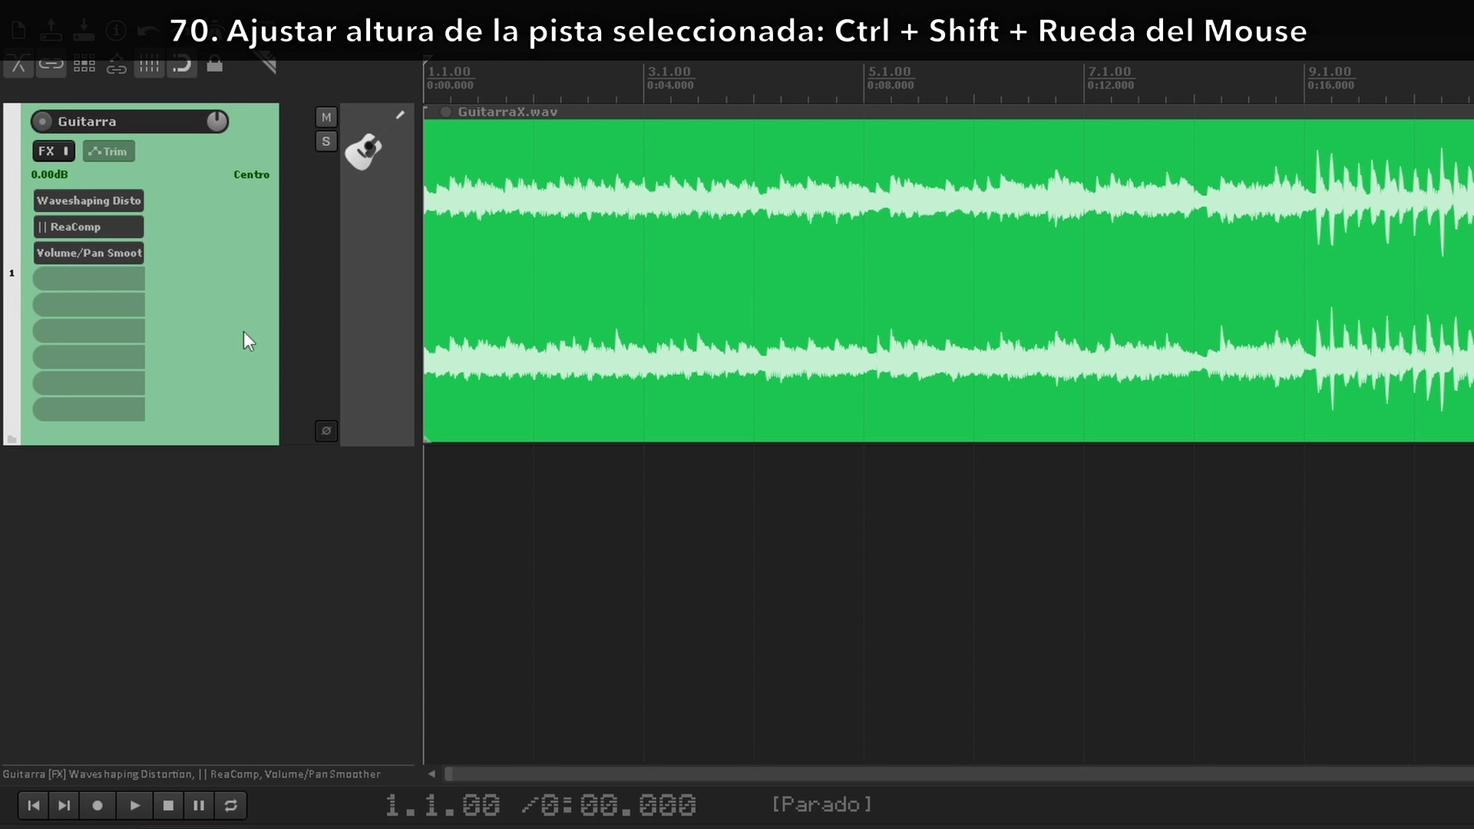
# Step: Reduce and increase the height of the selected Guitarra track
pyautogui.keyDown('ctrl'); pyautogui.keyDown('shift'); pyautogui.scroll(-3, 241, 330); pyautogui.keyUp('shift'); pyautogui.keyUp('ctrl')
pyautogui.keyDown('ctrl'); pyautogui.keyDown('shift'); pyautogui.scroll(4, 238, 329); pyautogui.keyUp('shift'); pyautogui.keyUp('ctrl')
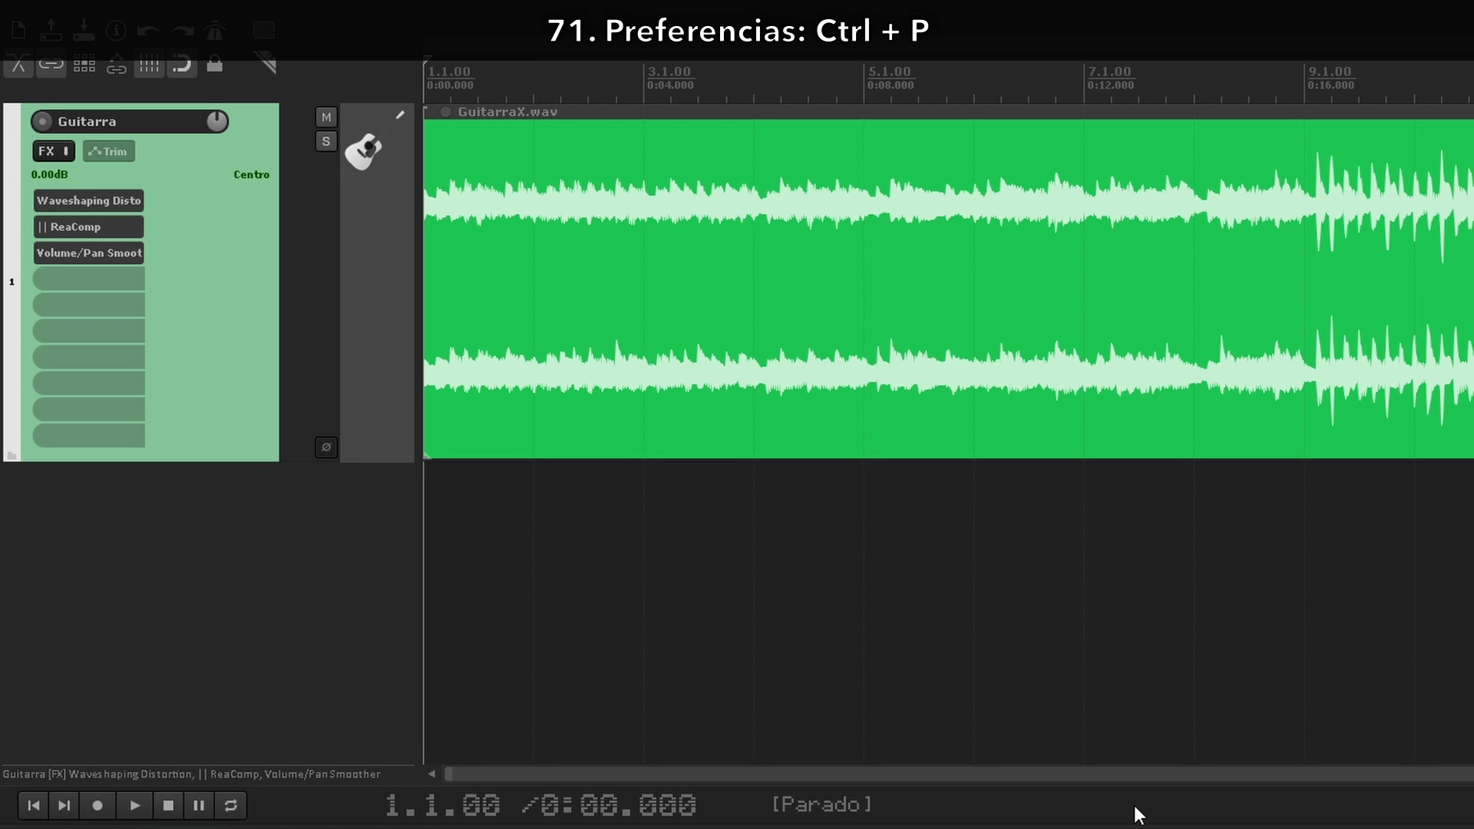
# Step: Open the preferences and switch the window to full-screen mode
pyautogui.hotkey('ctrl', 'p')
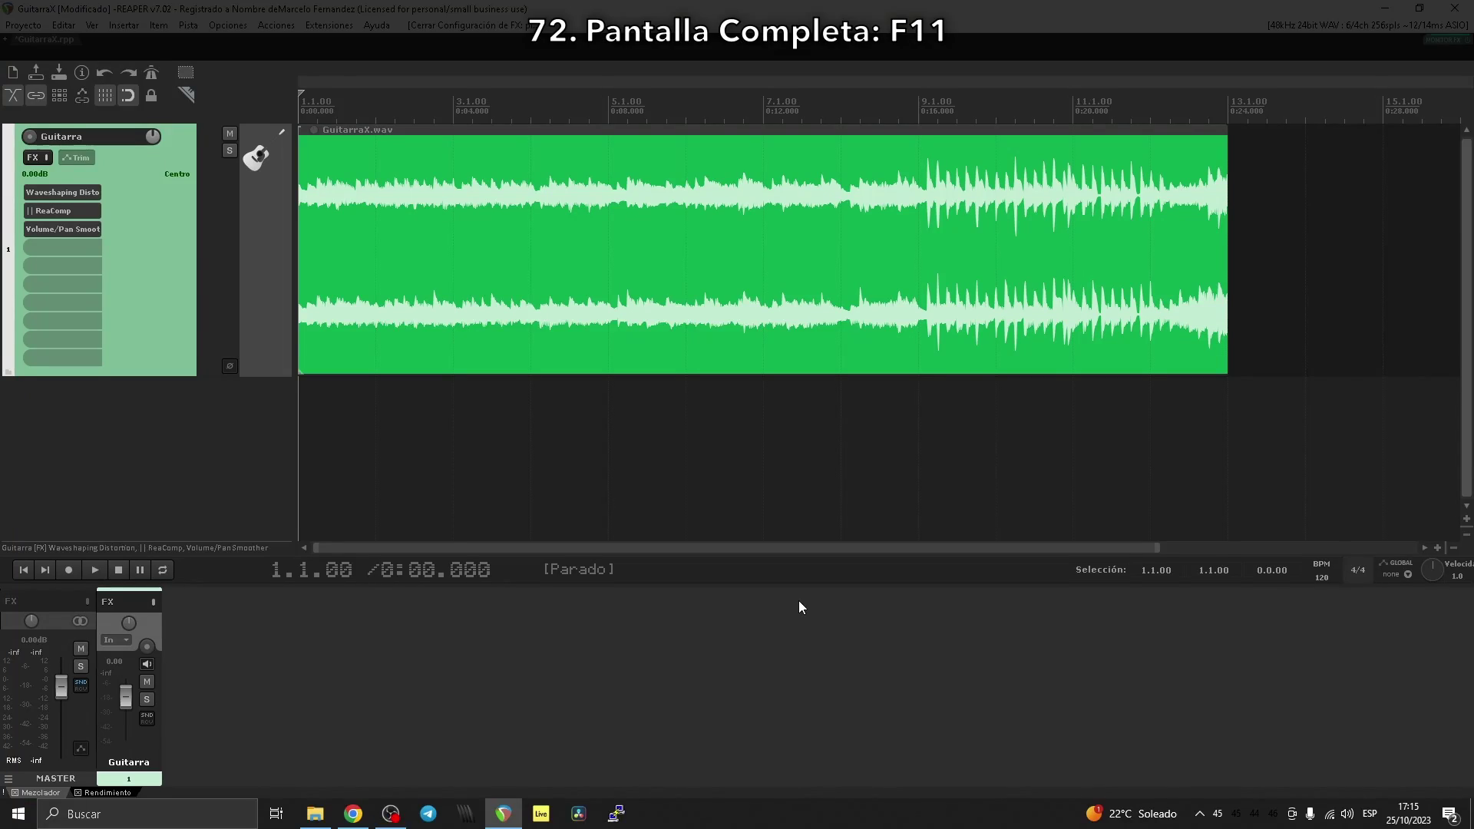
pyautogui.press('F11')
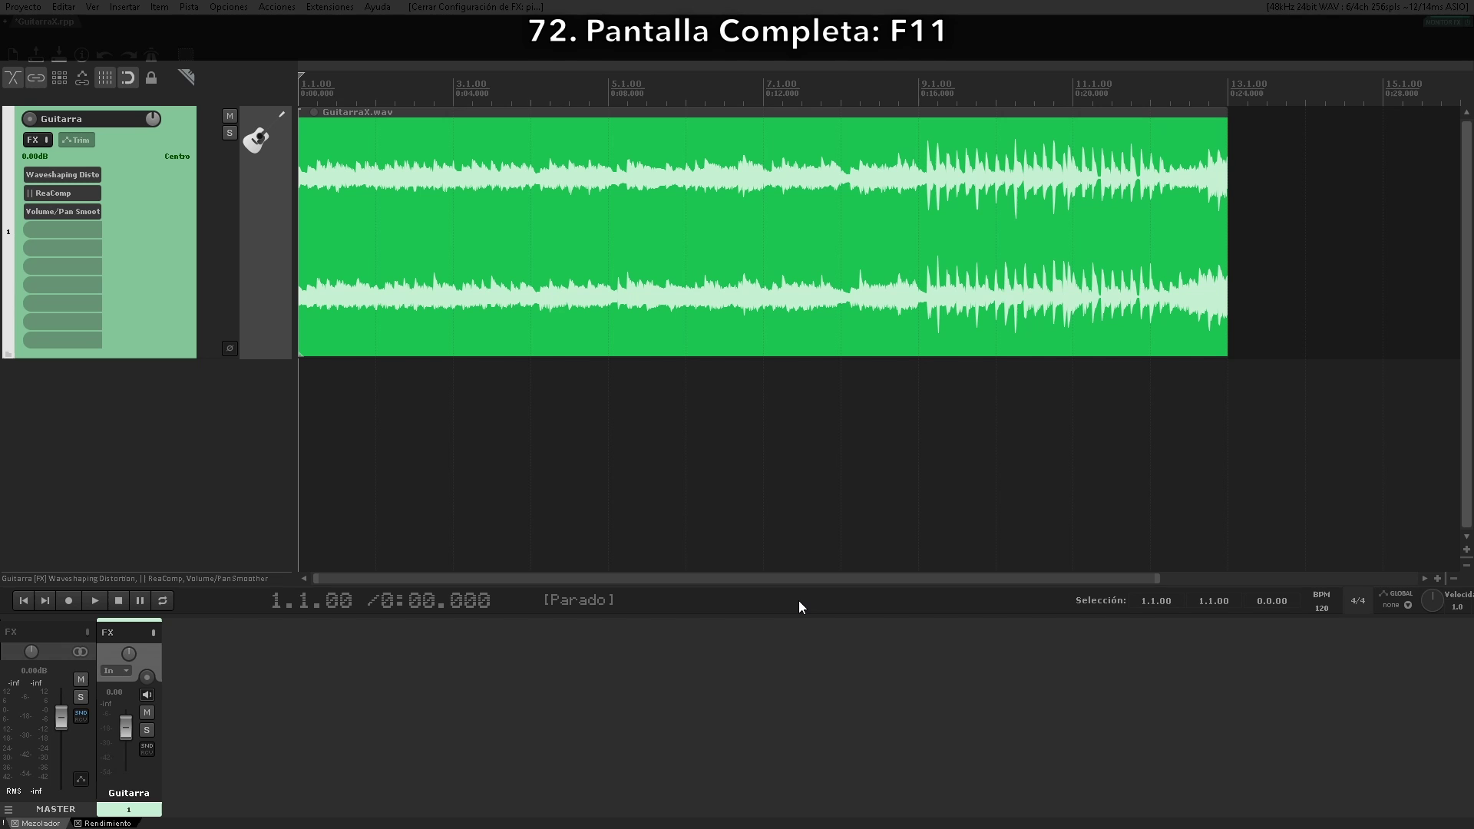
pyautogui.press('F11')
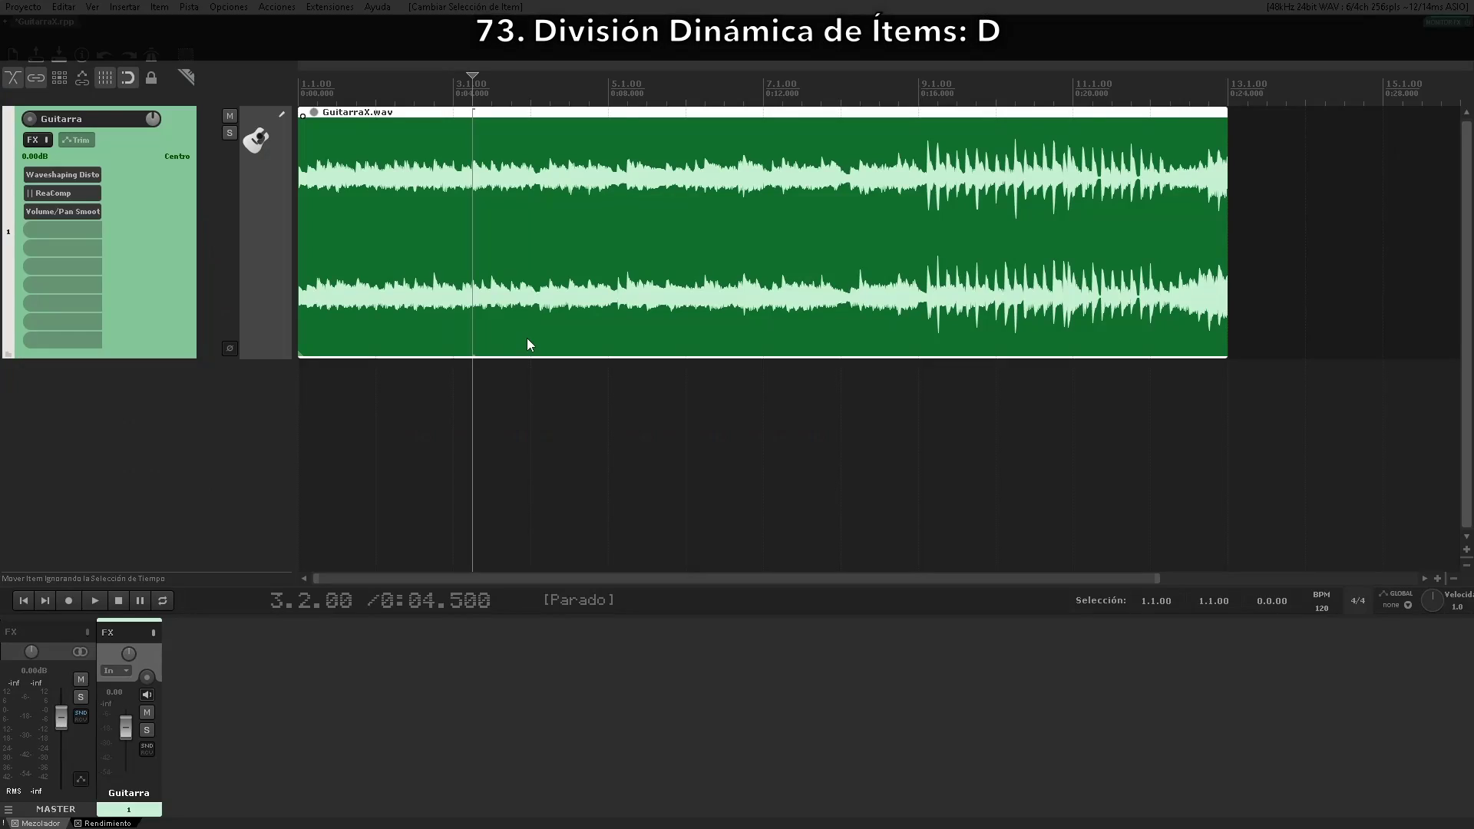
# Step: Open the dynamic split settings for the selected GuitarraX.wav item and close them without splitting
pyautogui.press('d')
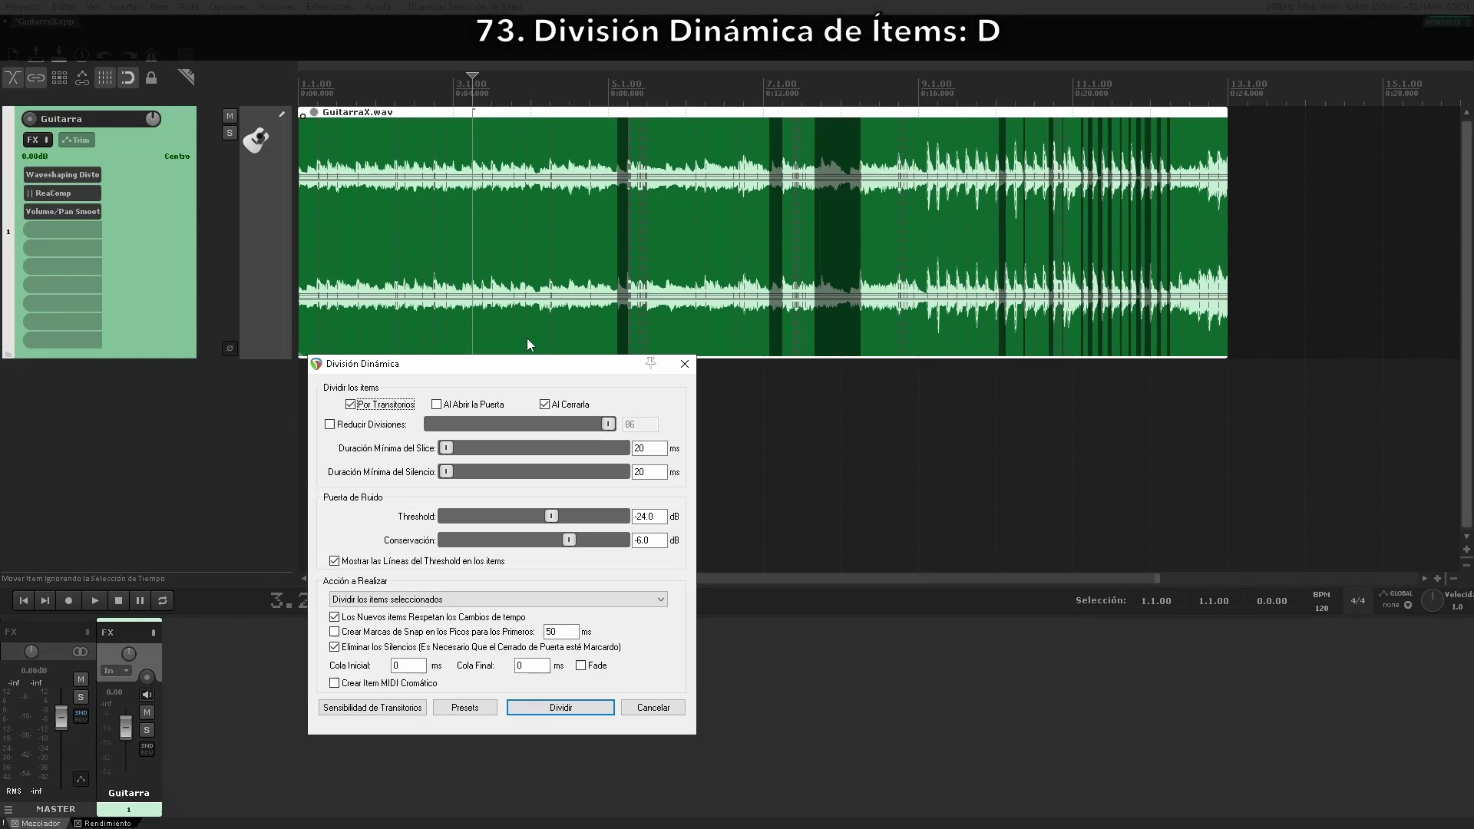
pyautogui.click(693, 369)
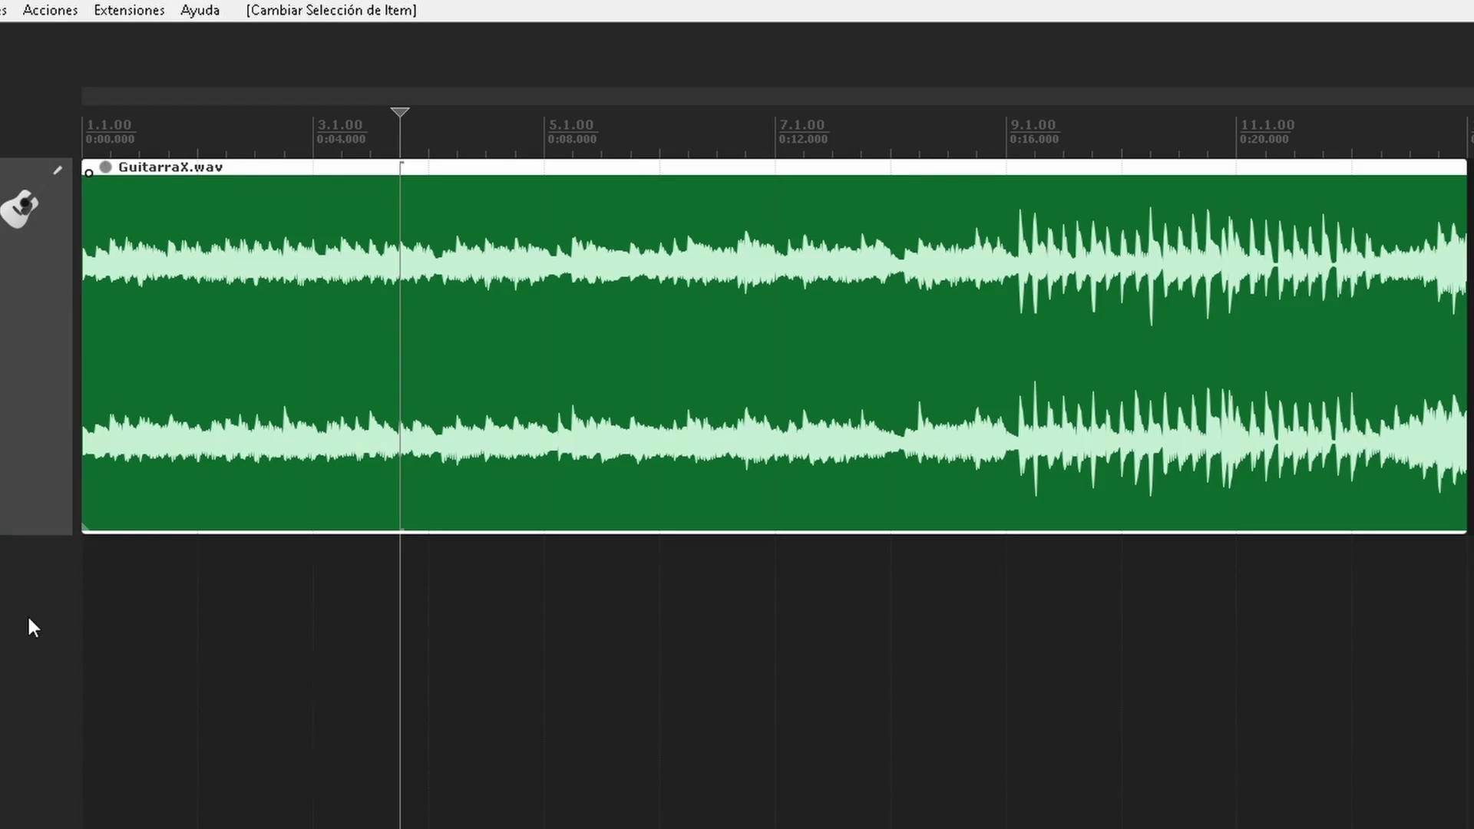
# Step: Magnify the waveform display inside the GuitarraX.wav item and reduce it to its normal height
pyautogui.hotkey('shift', 'Up')
pyautogui.hotkey('shift', 'Up')
pyautogui.hotkey('shift', 'Up')
pyautogui.hotkey('shift', 'Up')
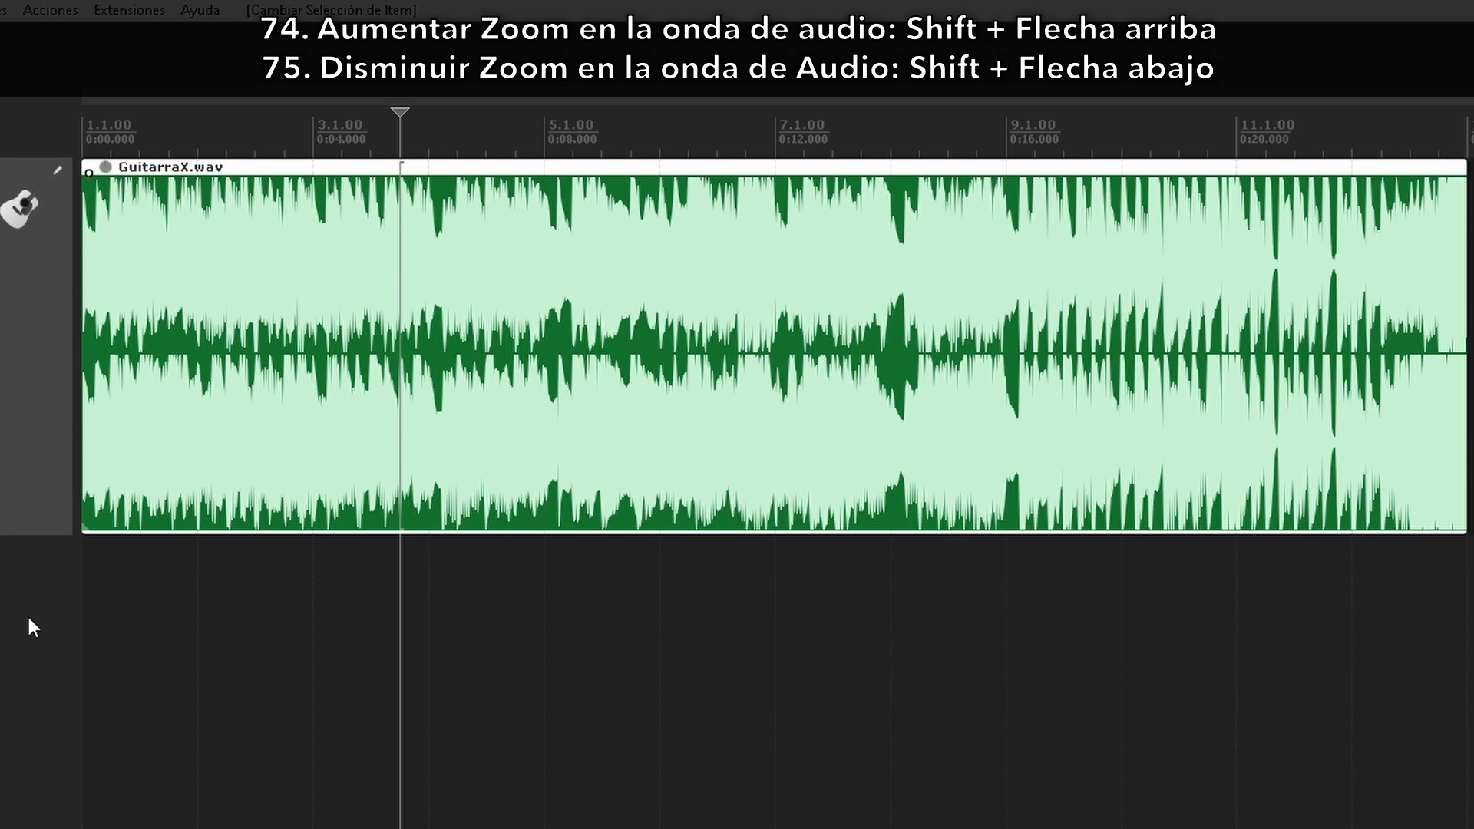
pyautogui.hotkey('shift', 'Up')
pyautogui.hotkey('shift', 'Up')
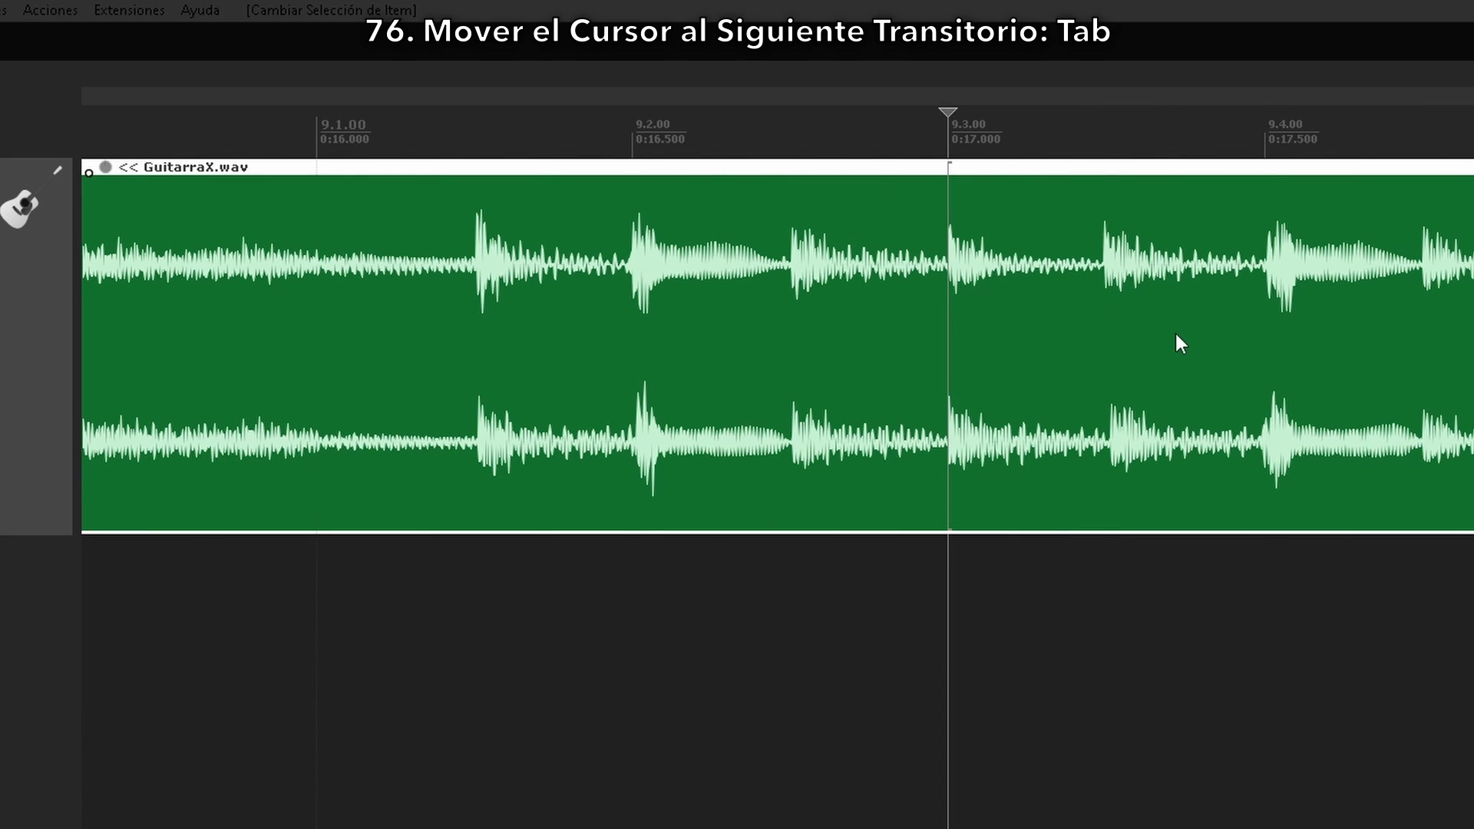
# Step: Advance the edit cursor from 9.3.00 through the next three transients of the guitar item, and show the action list
pyautogui.press('Tab')
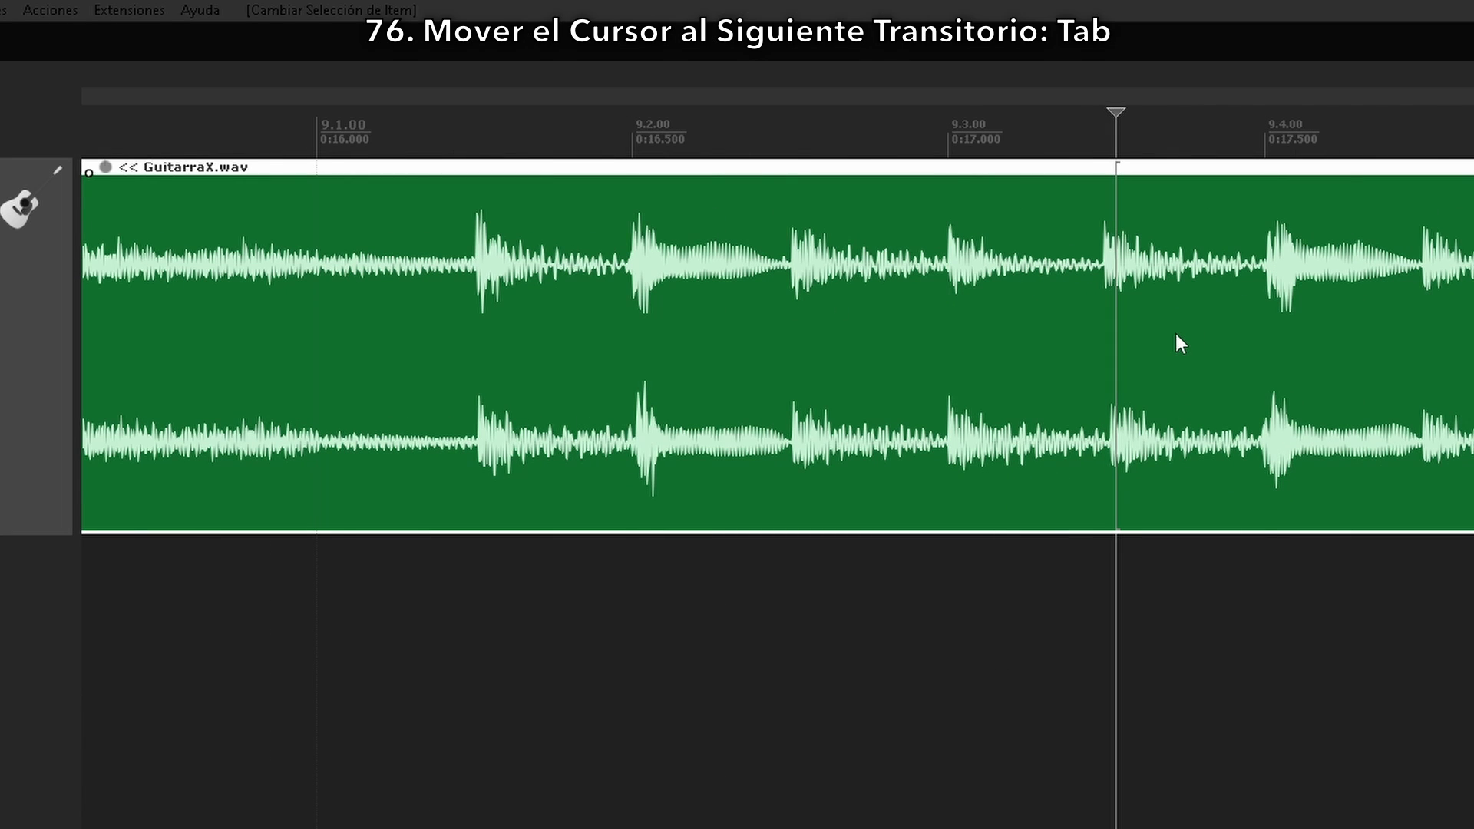
pyautogui.press('Tab')
pyautogui.press('Tab')
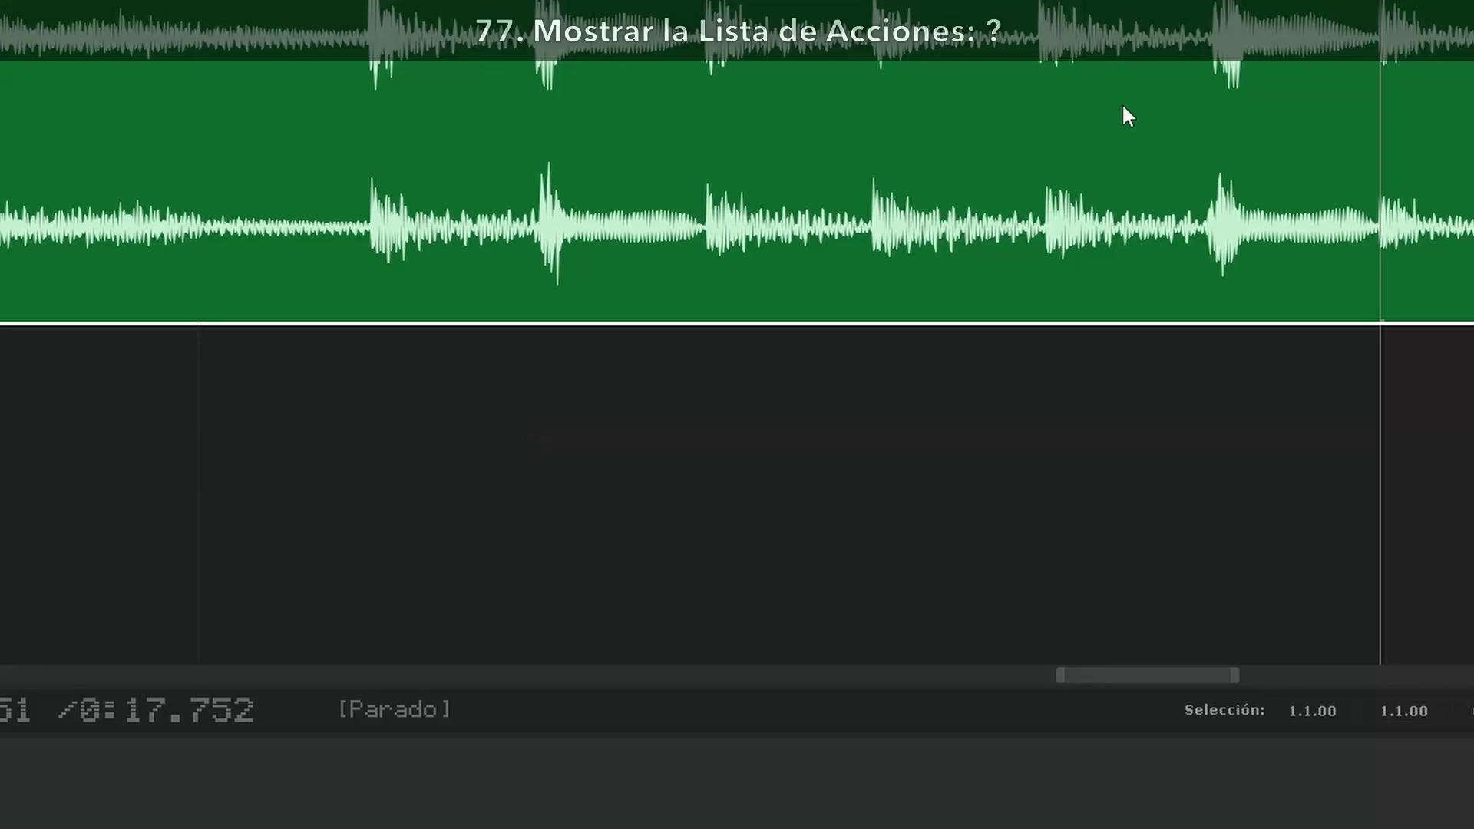
pyautogui.press('?')
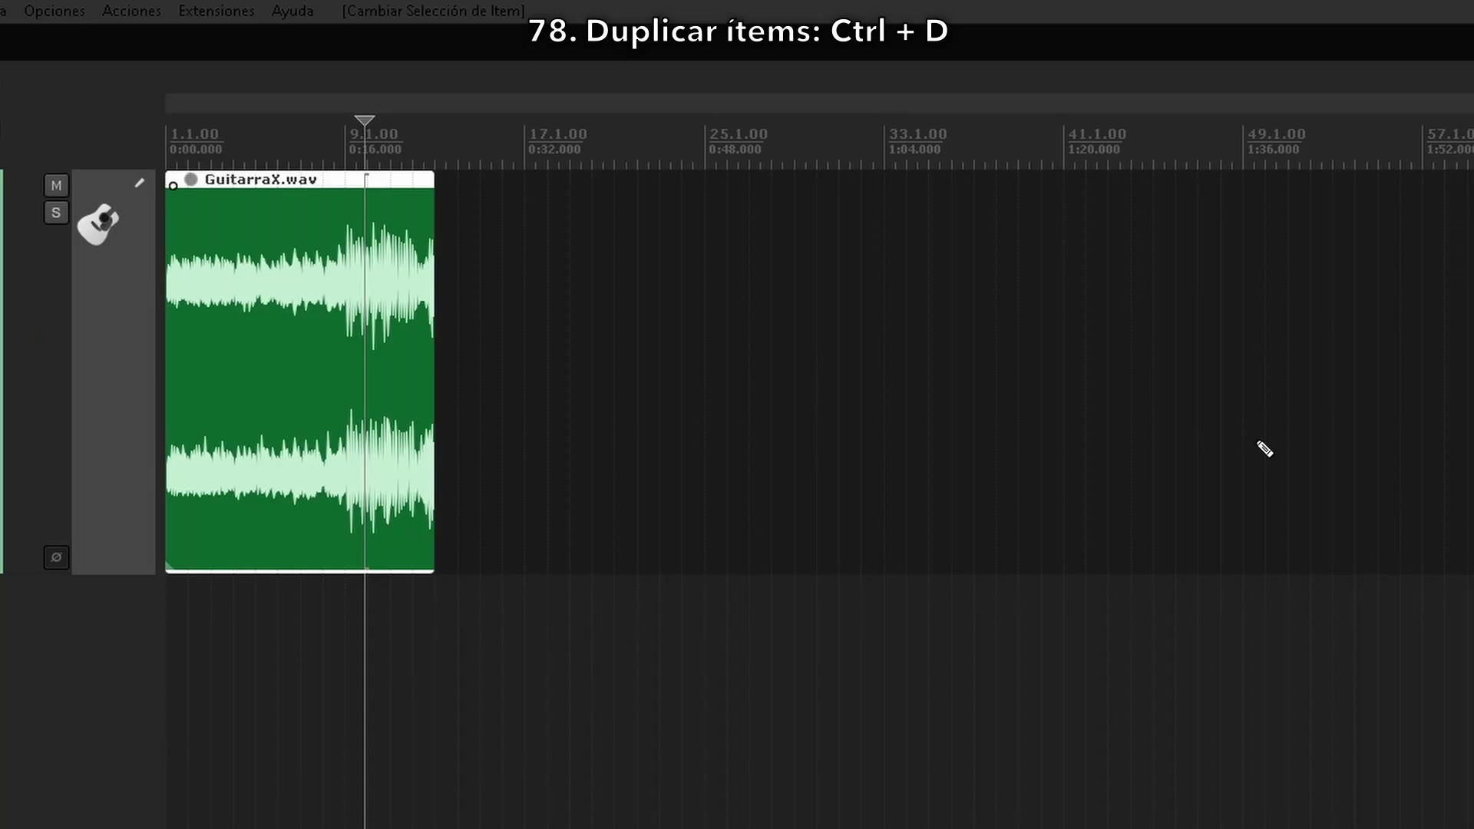
# Step: Duplicate the selected GuitarraX.wav item three times in a row along the Guitarra track
pyautogui.hotkey('ctrl', 'd')
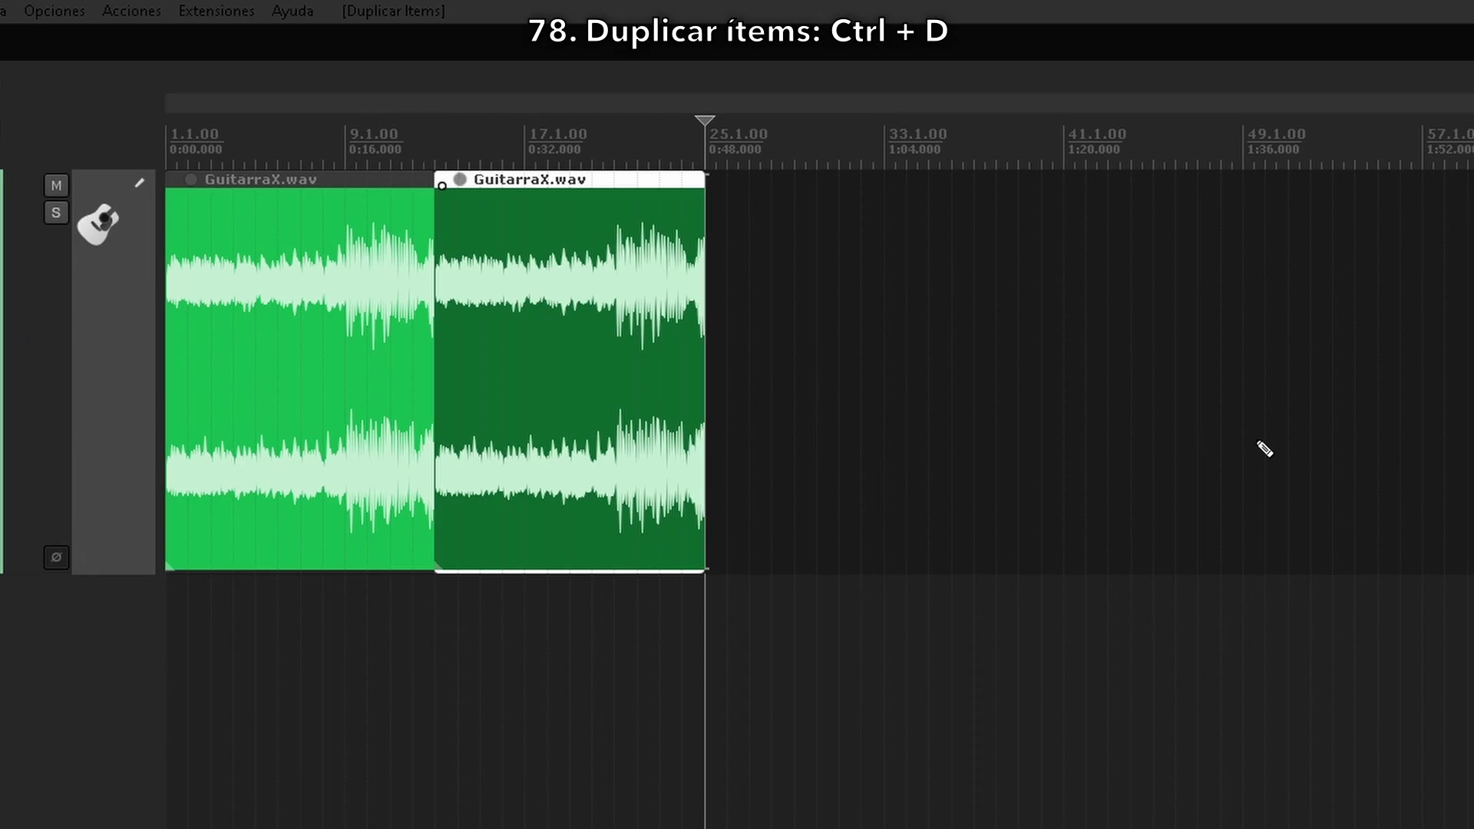
pyautogui.hotkey('ctrl', 'd')
pyautogui.hotkey('ctrl', 'd')
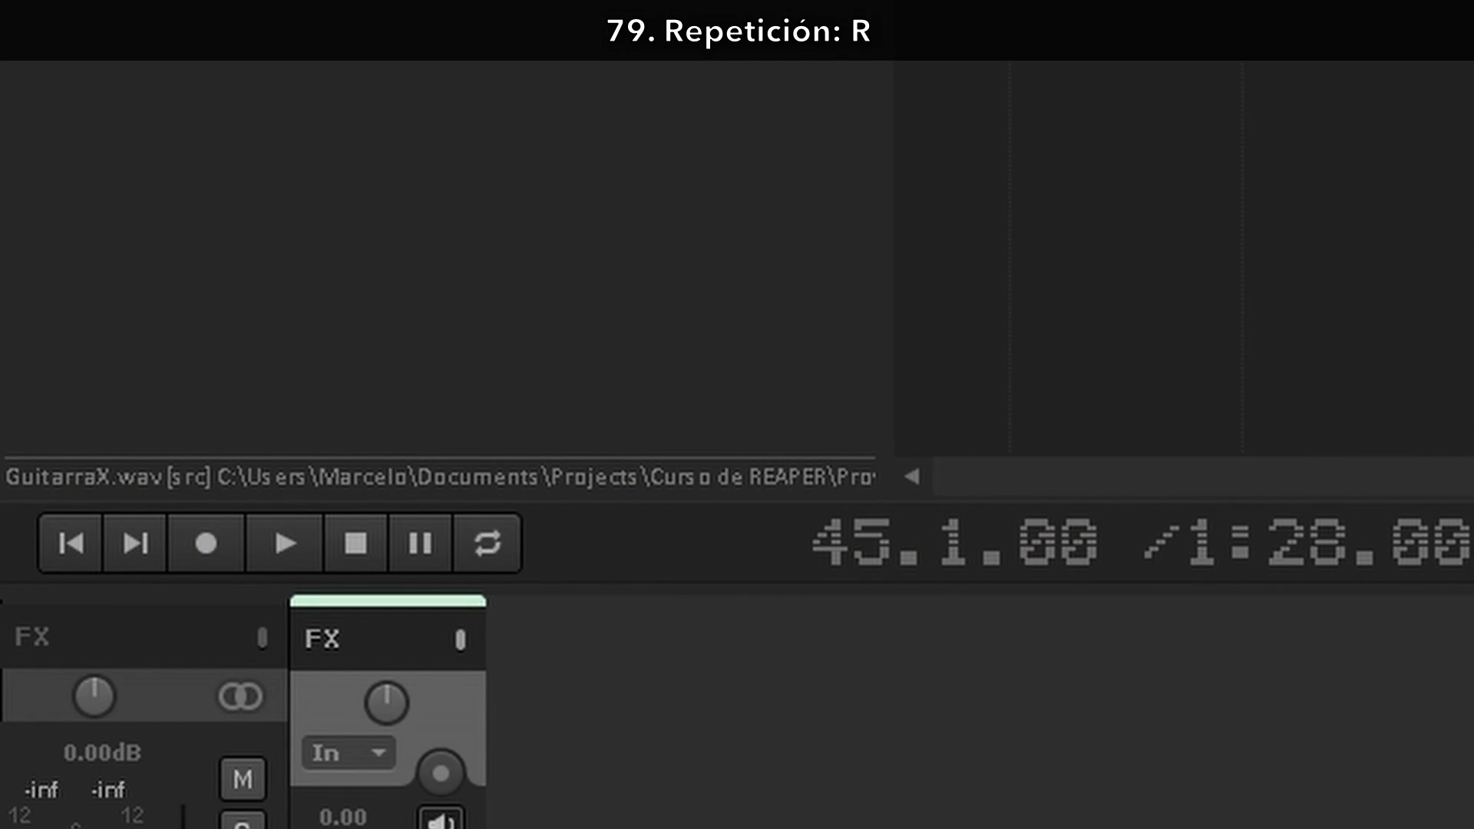
# Step: Toggle repeat on and off several times, and play the project briefly from 45.1.00 before stopping
pyautogui.press('r')
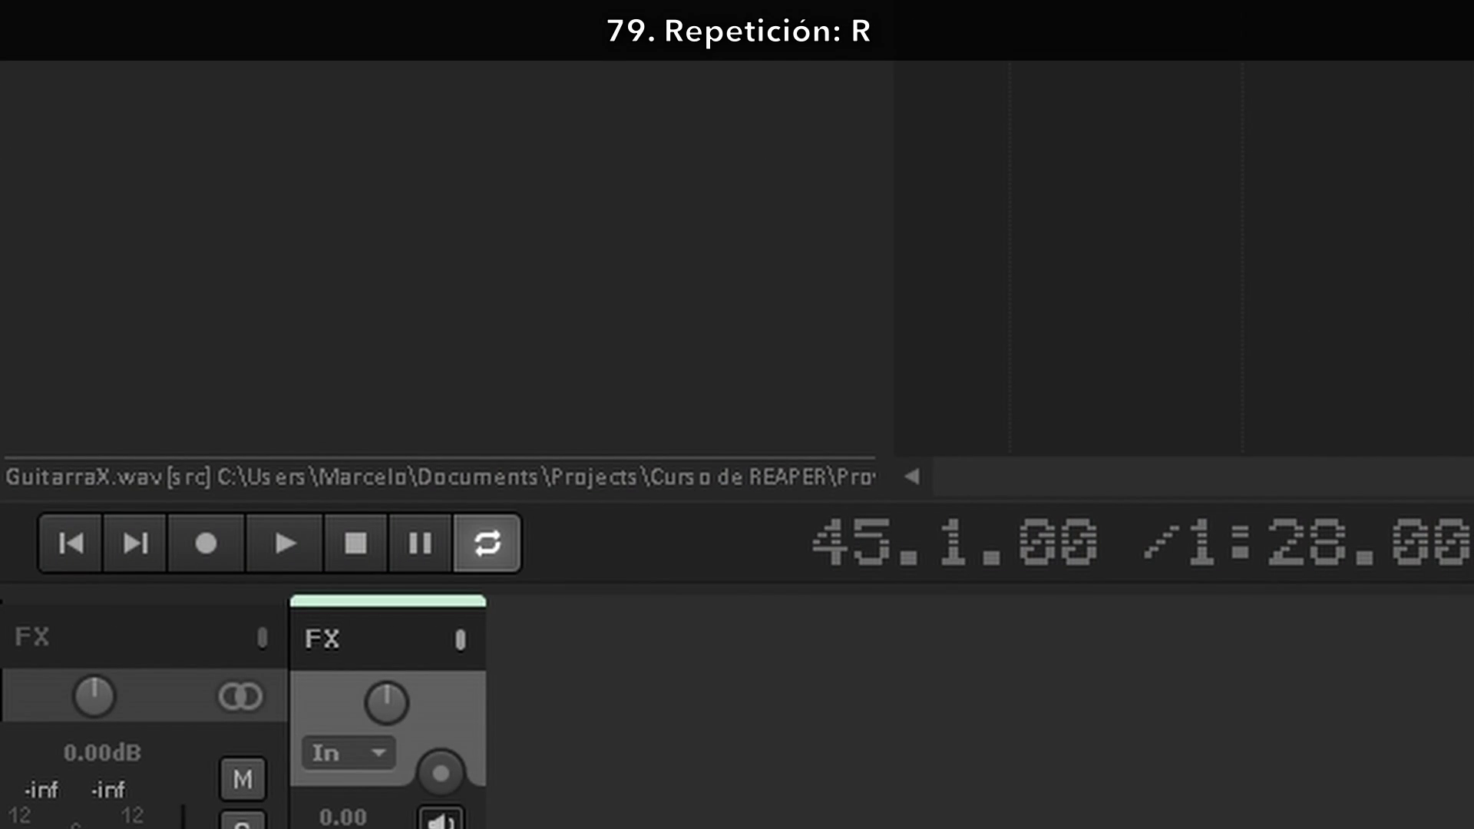
pyautogui.press('r')
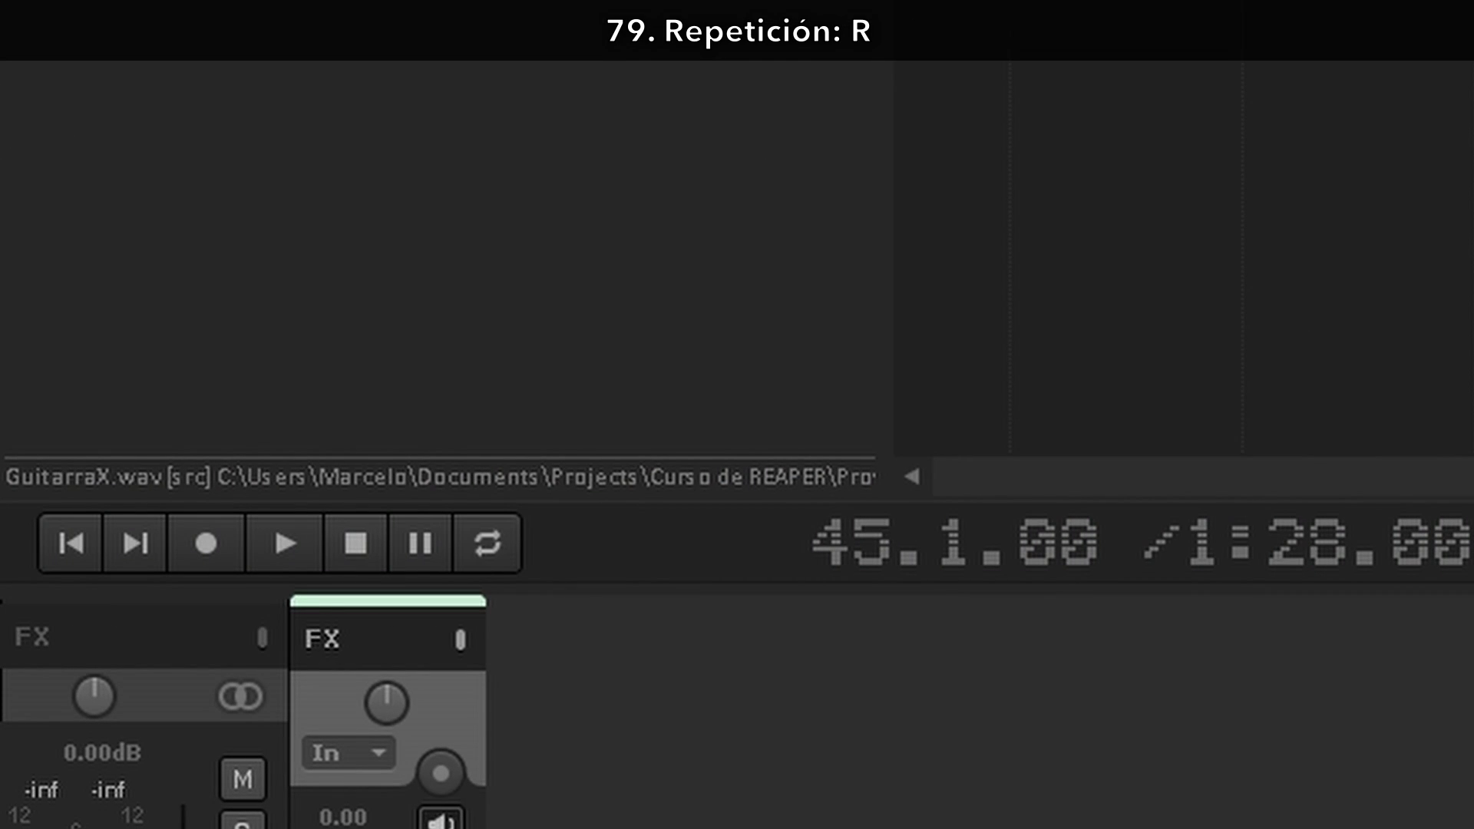
pyautogui.press('r')
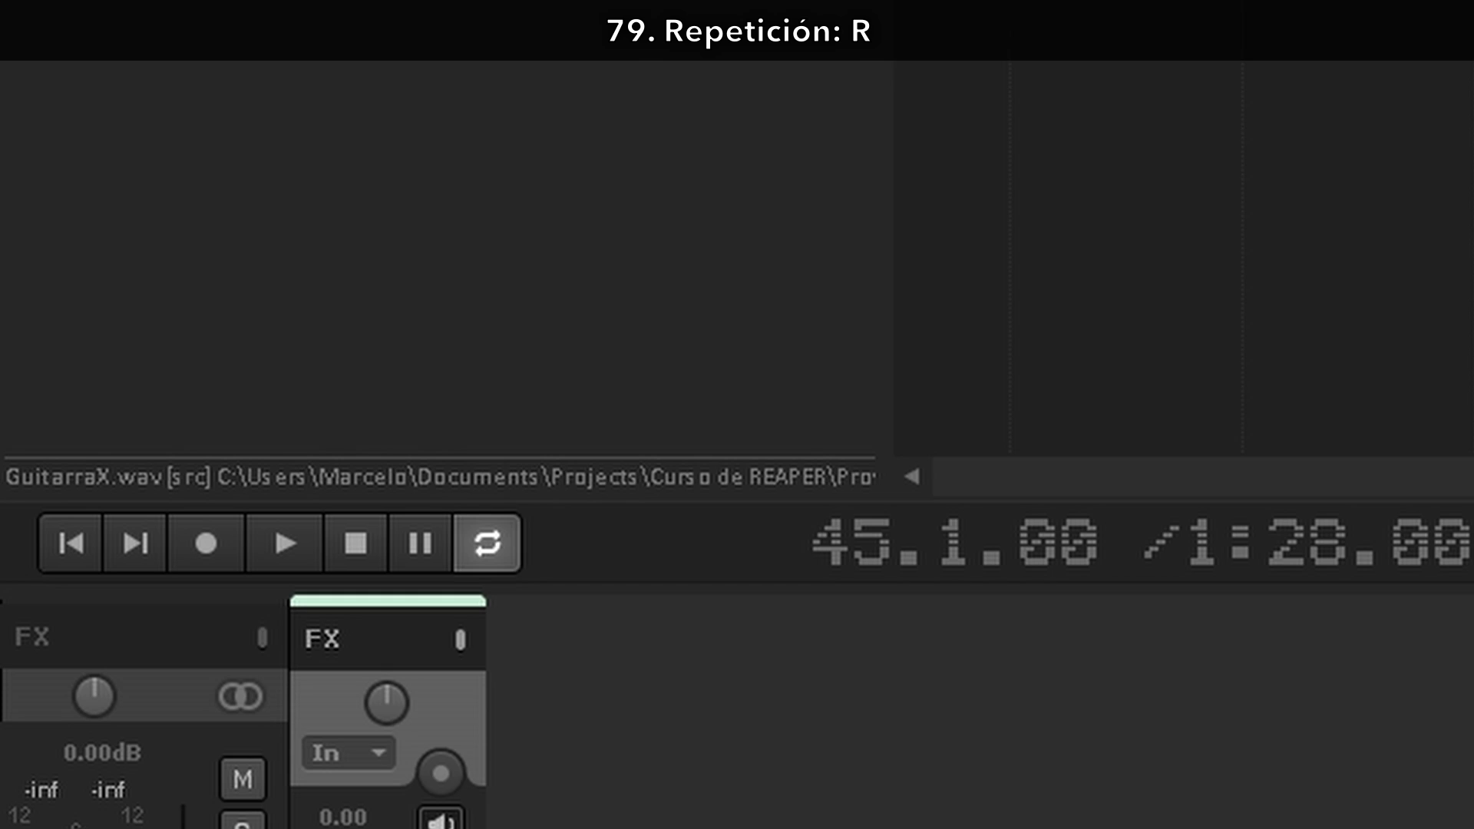
pyautogui.press('r')
pyautogui.press('r')
pyautogui.press('space')
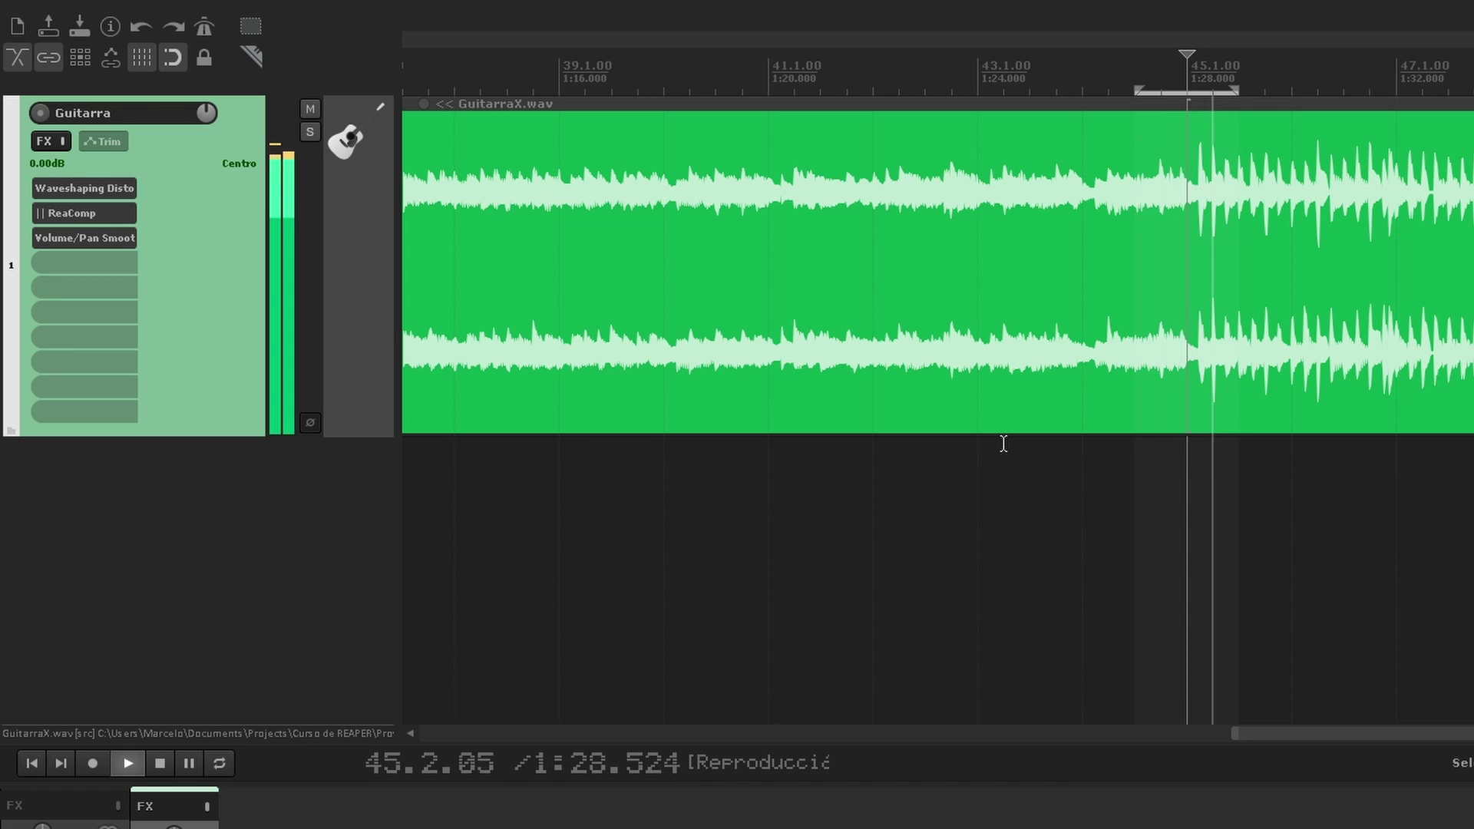
pyautogui.press('space')
# Step: Hide and show the docker that holds the mixer
pyautogui.hotkey('alt', 'd')
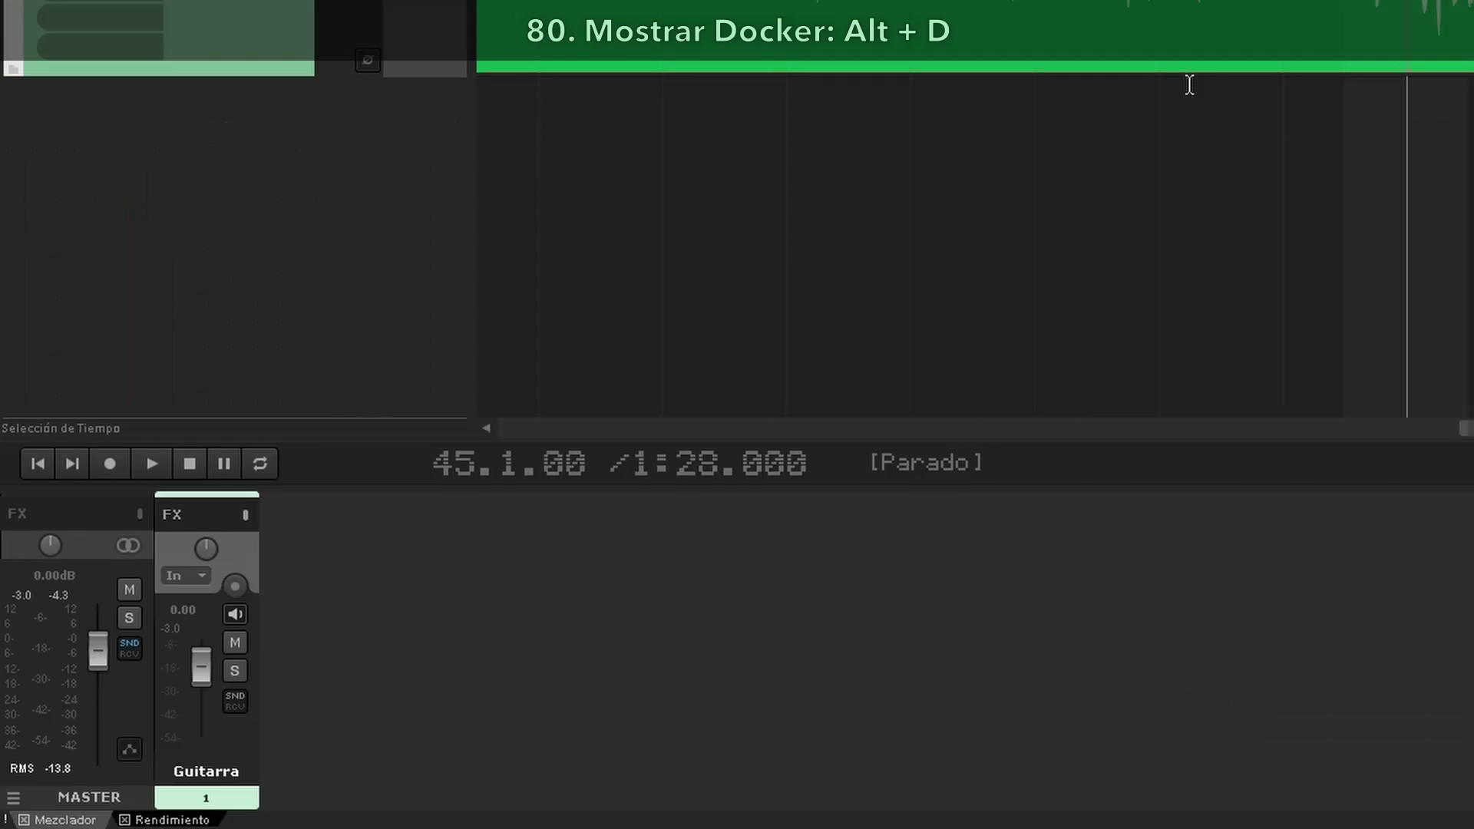
pyautogui.hotkey('alt', 'd')
pyautogui.hotkey('alt', 'd')
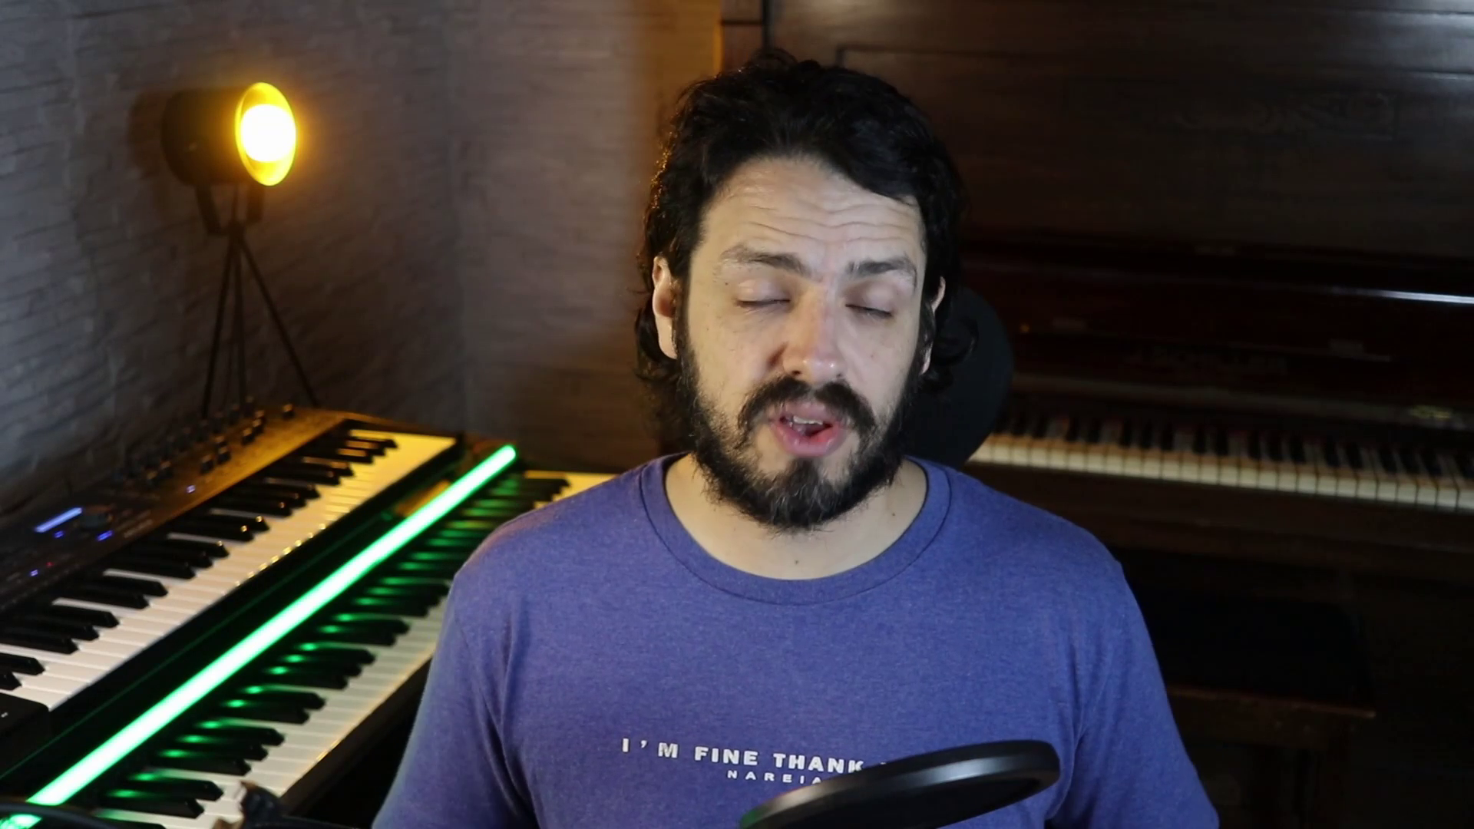